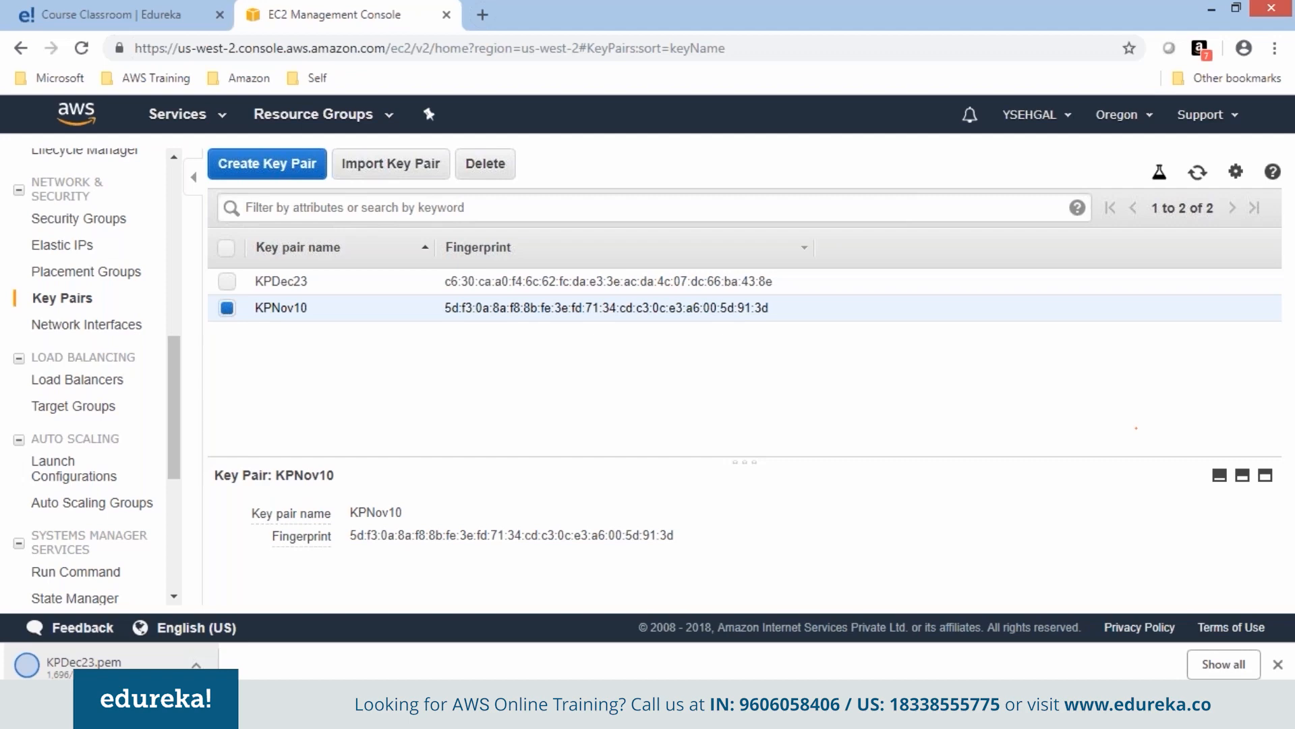
Open the downloaded .pem key in Notepad, then go to the EC2 Instances page for Oregon.
click(81, 663)
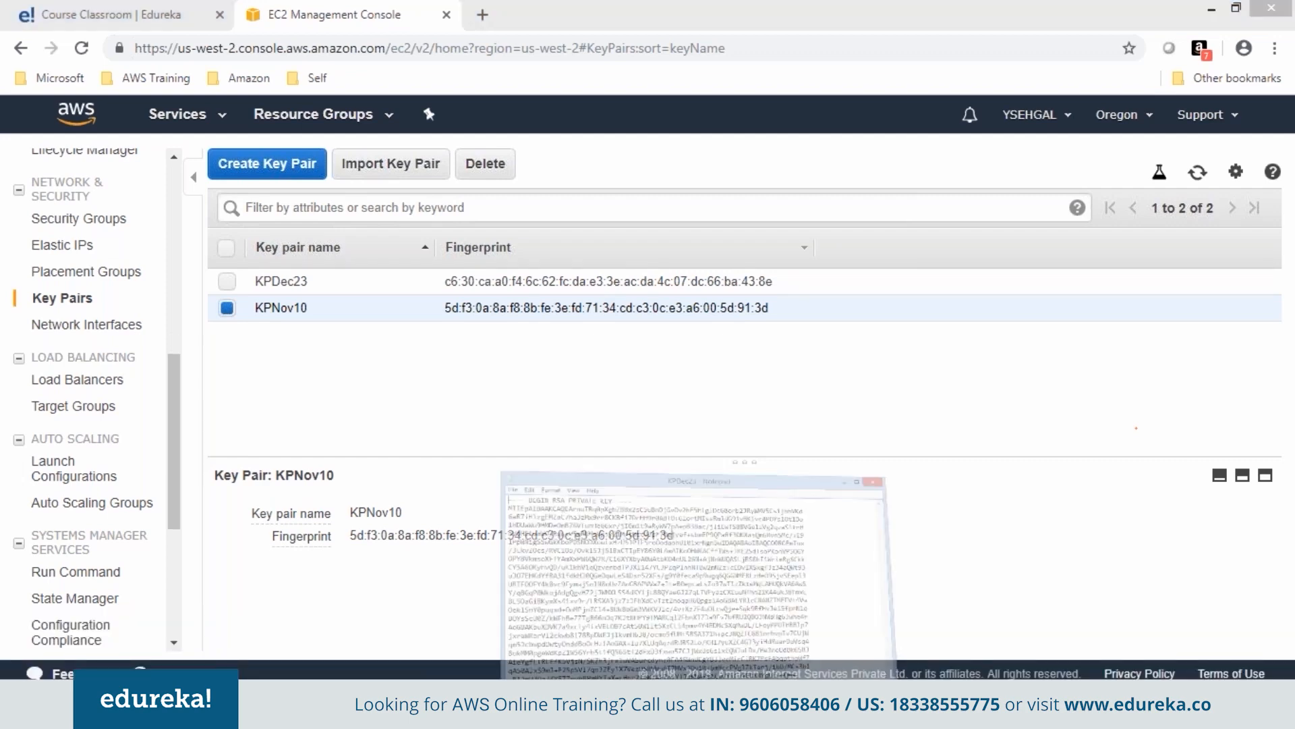
click(435, 294)
click(493, 378)
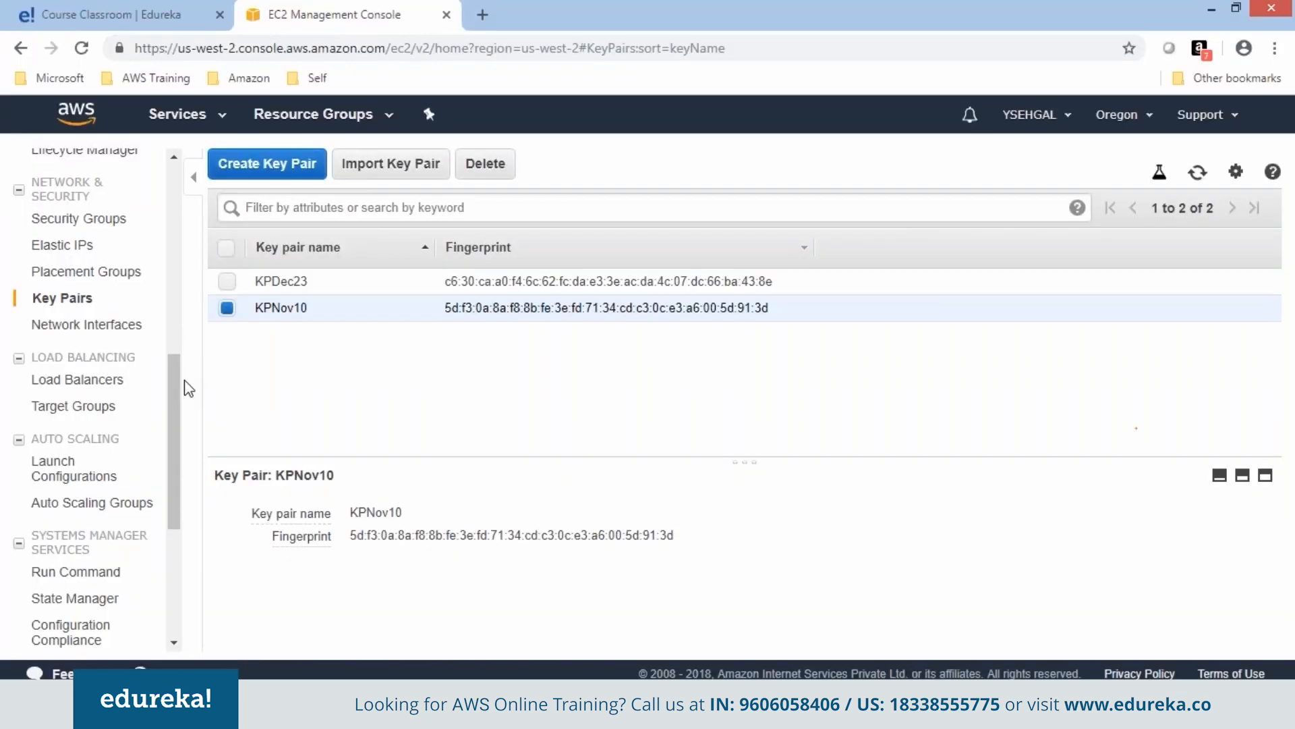
drag(185, 384, 186, 190)
click(59, 317)
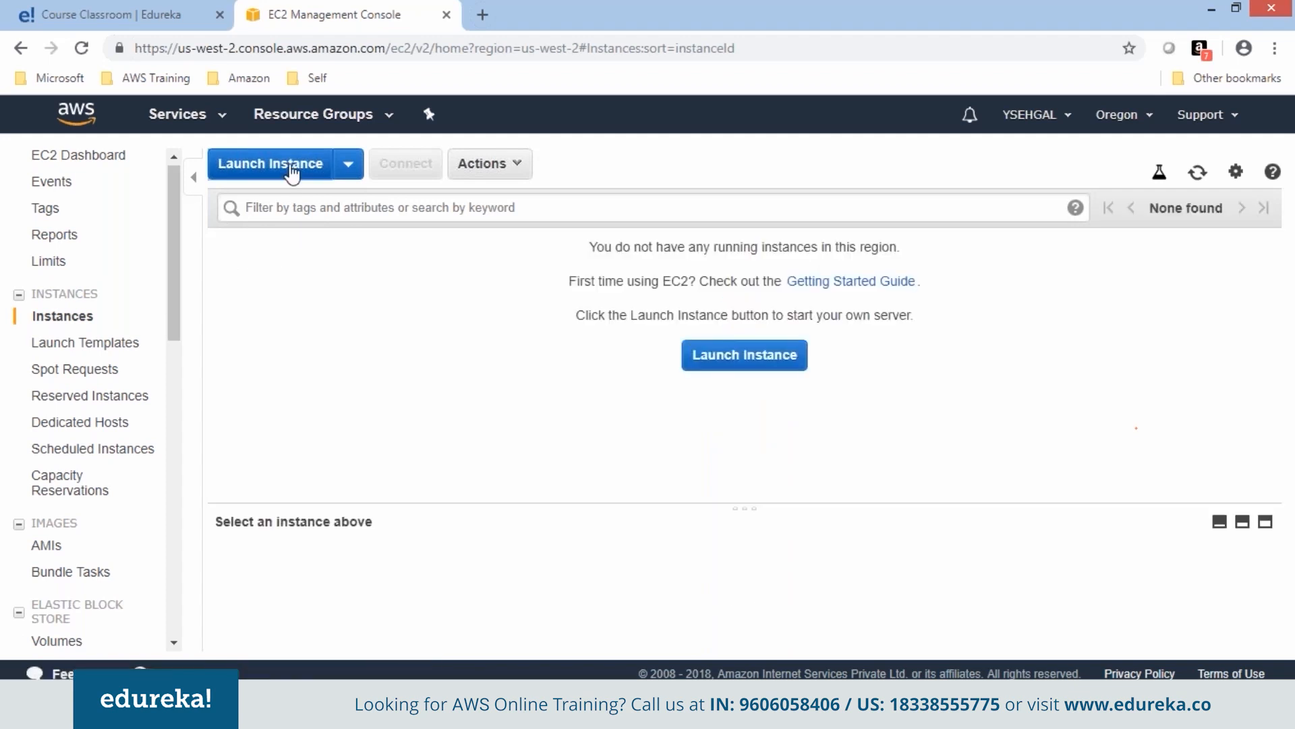
Launch a new instance from the Amazon Linux AMI 2018.03.0 (HVM), SSD Volume Type image.
click(291, 174)
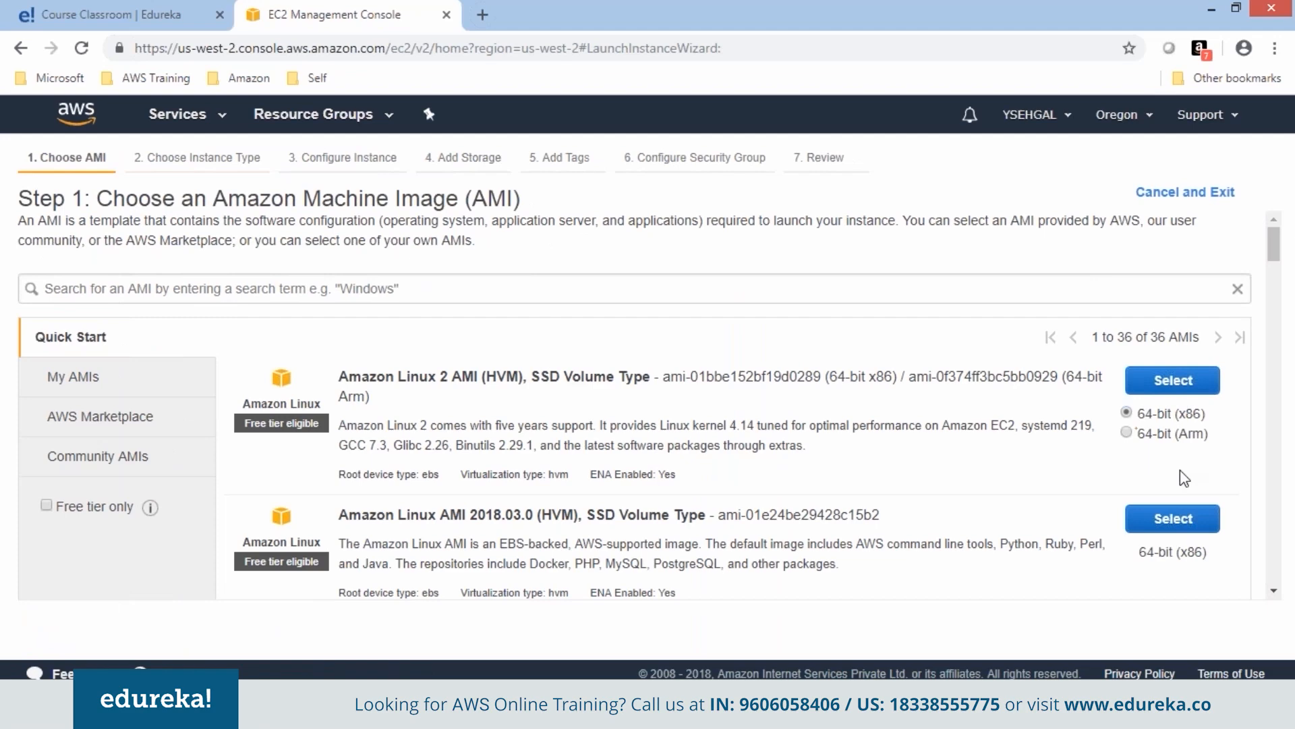
click(1274, 594)
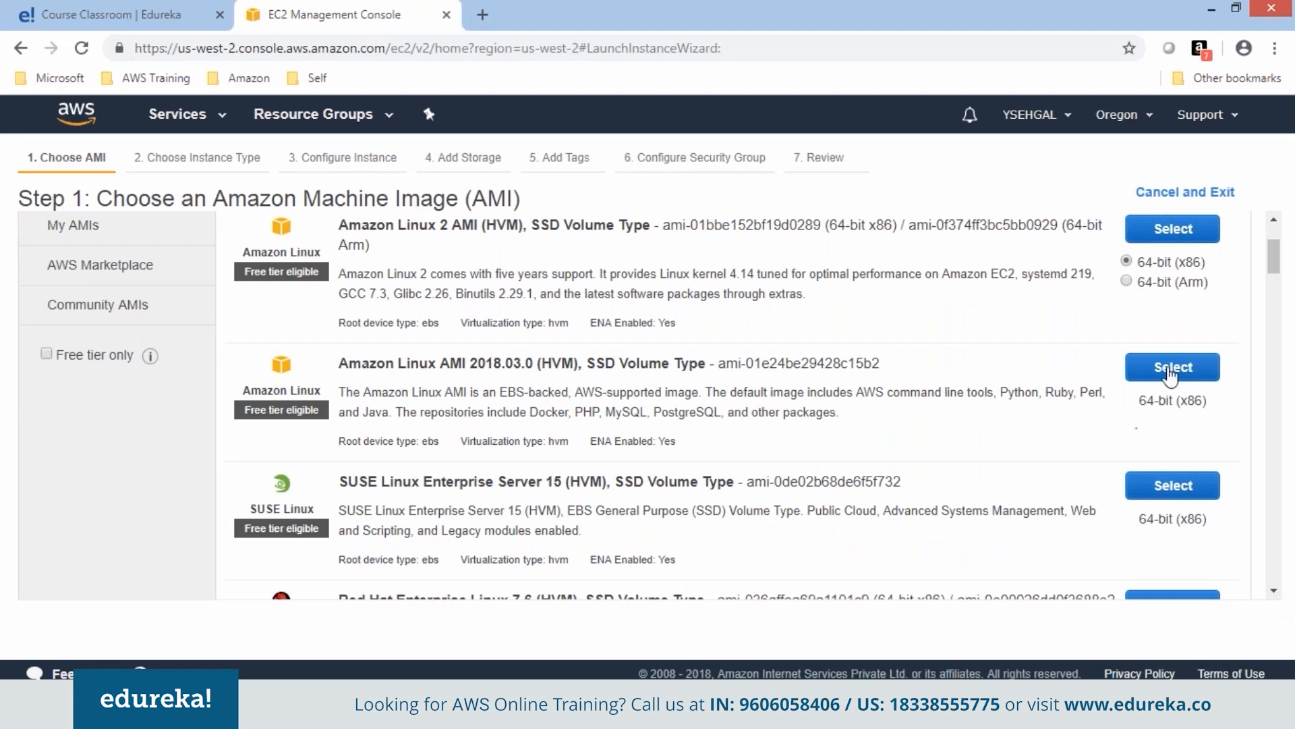
drag(245, 409, 329, 407)
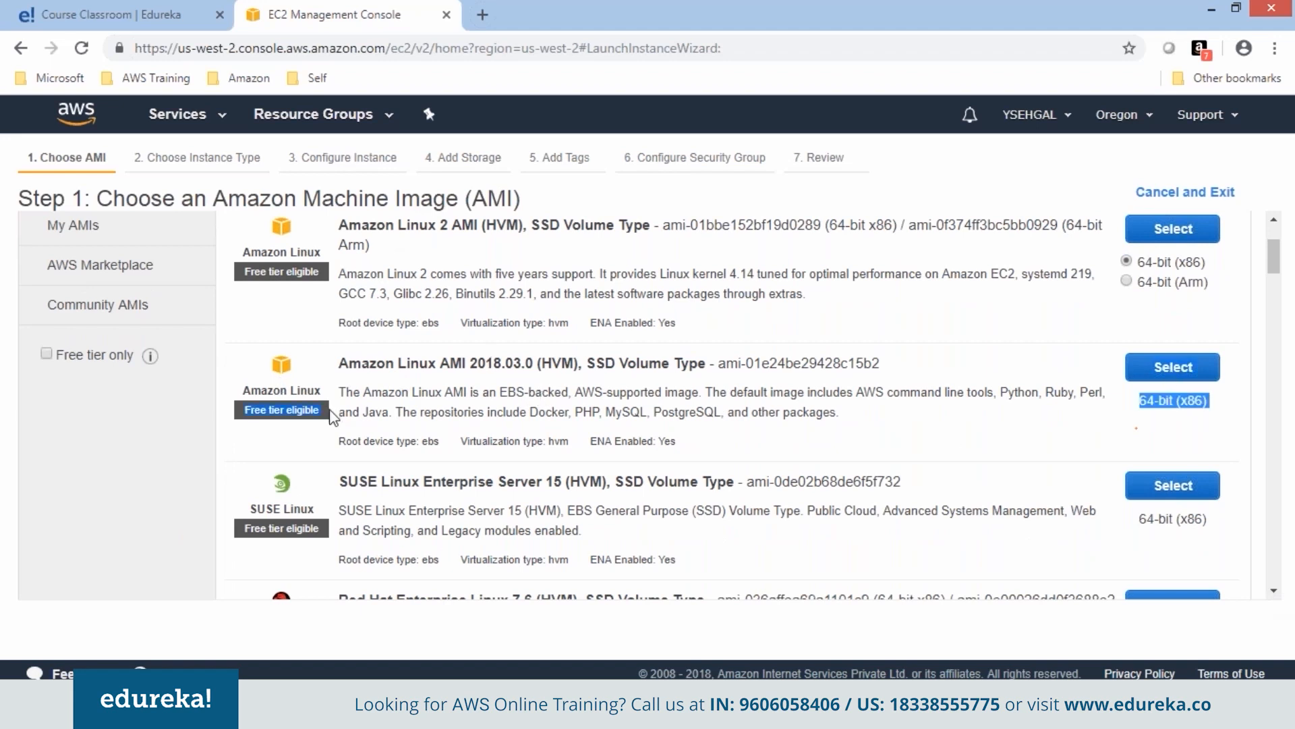
click(1173, 369)
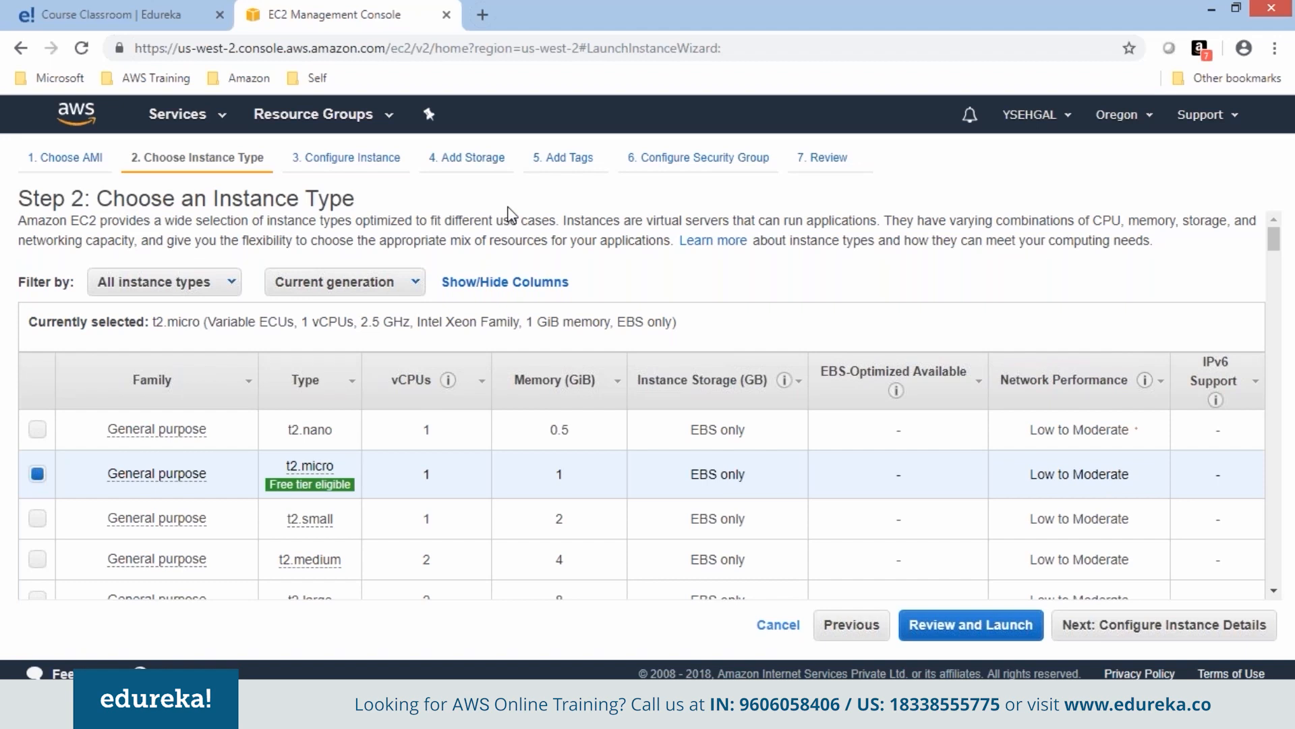
Browse the instance type table, keep free-tier t2.micro, and proceed to Configure Instance Details.
mouse_move(310, 483)
scroll(1272, 597, down, 10)
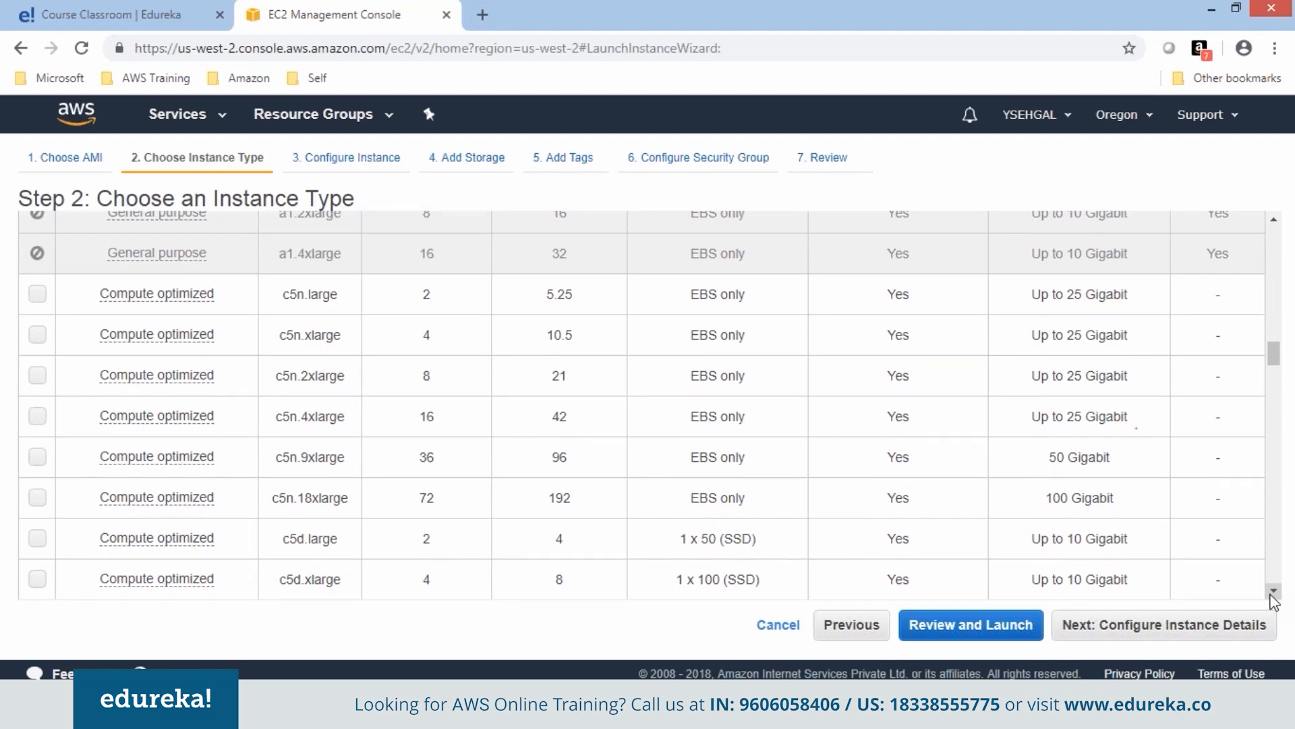
drag(1273, 591, 1273, 592)
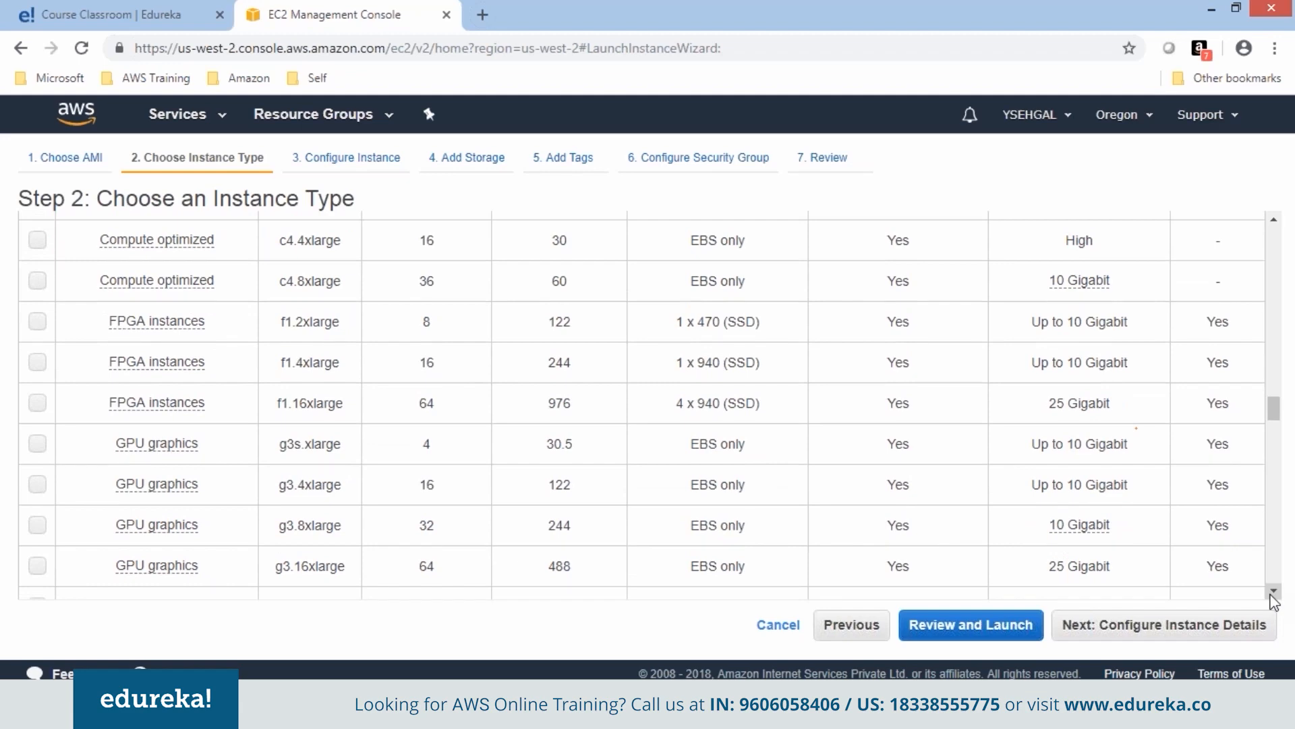
drag(1273, 592, 1273, 592)
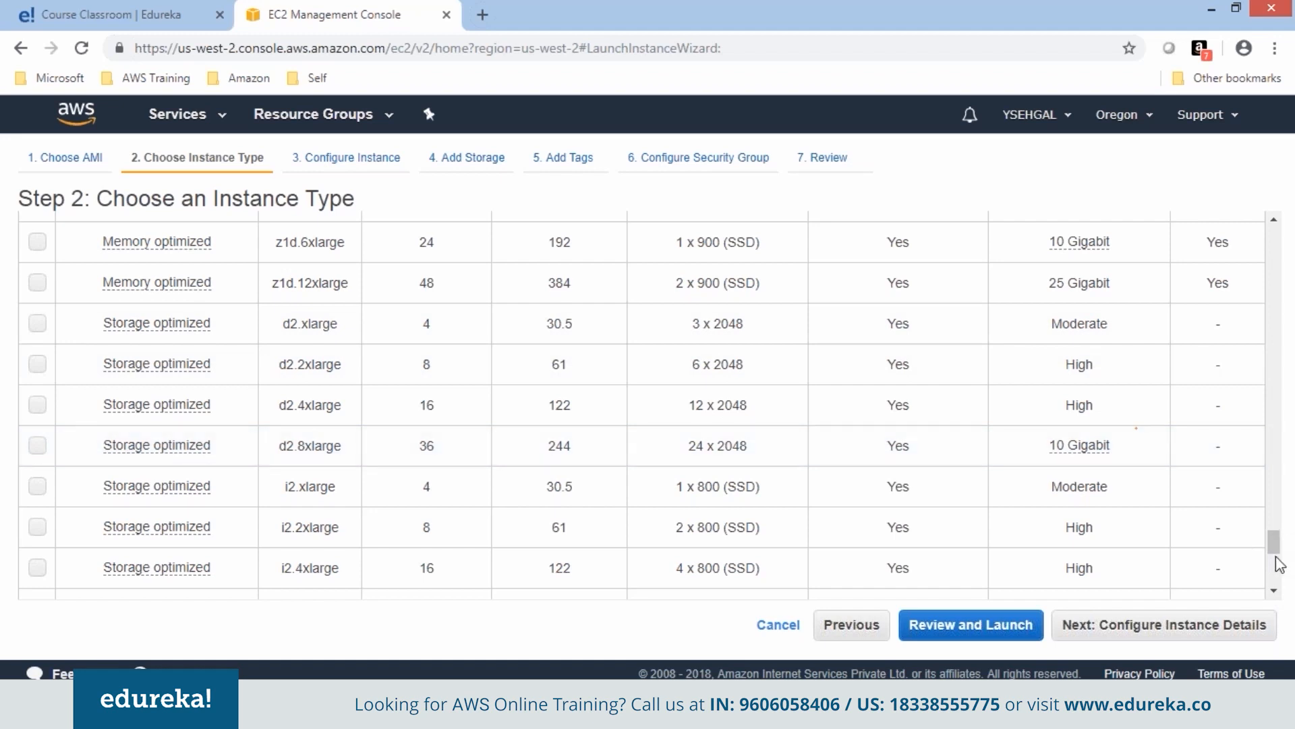
drag(1272, 540, 1281, 223)
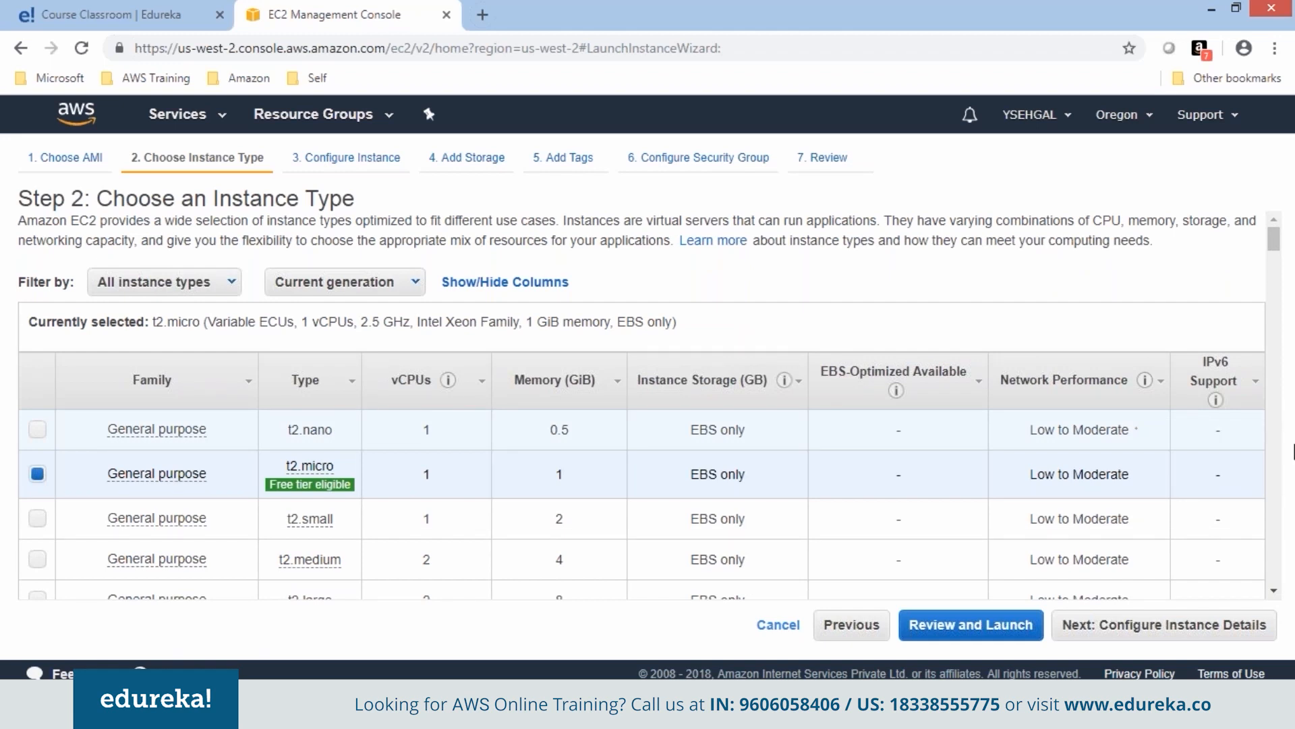
click(1280, 344)
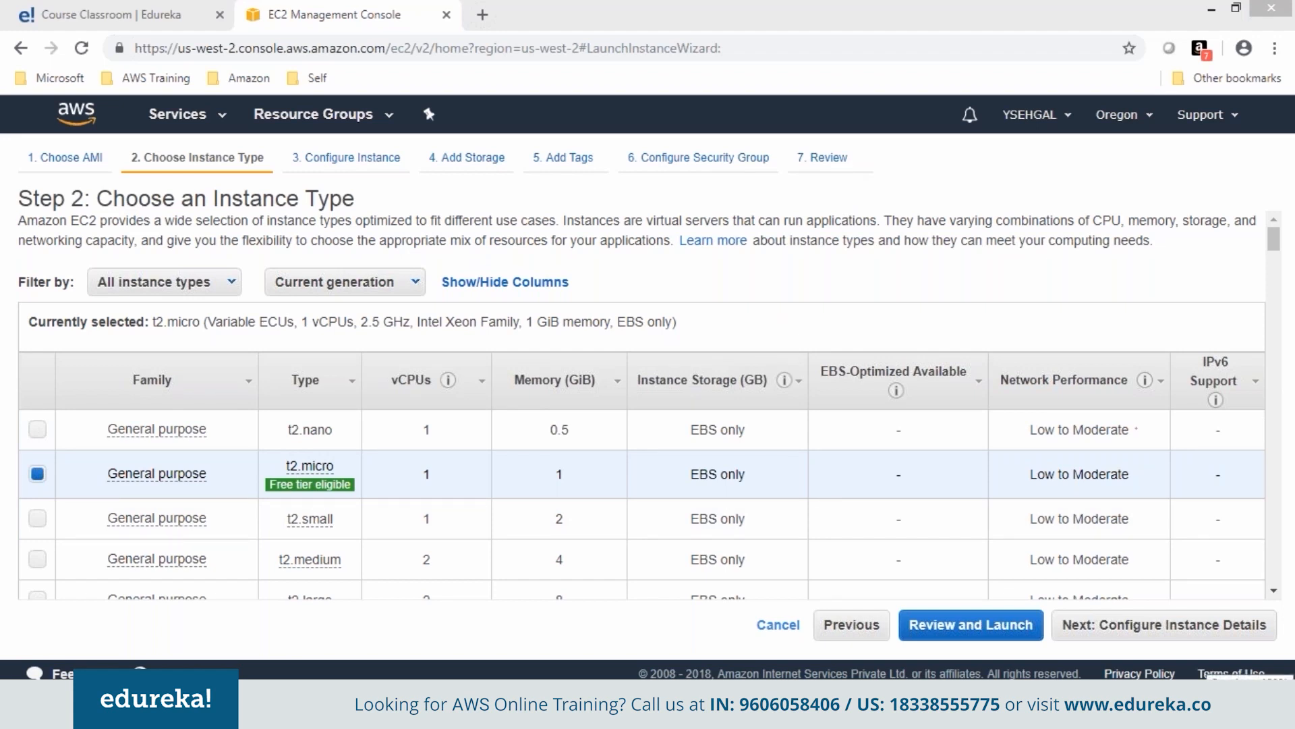
click(1175, 627)
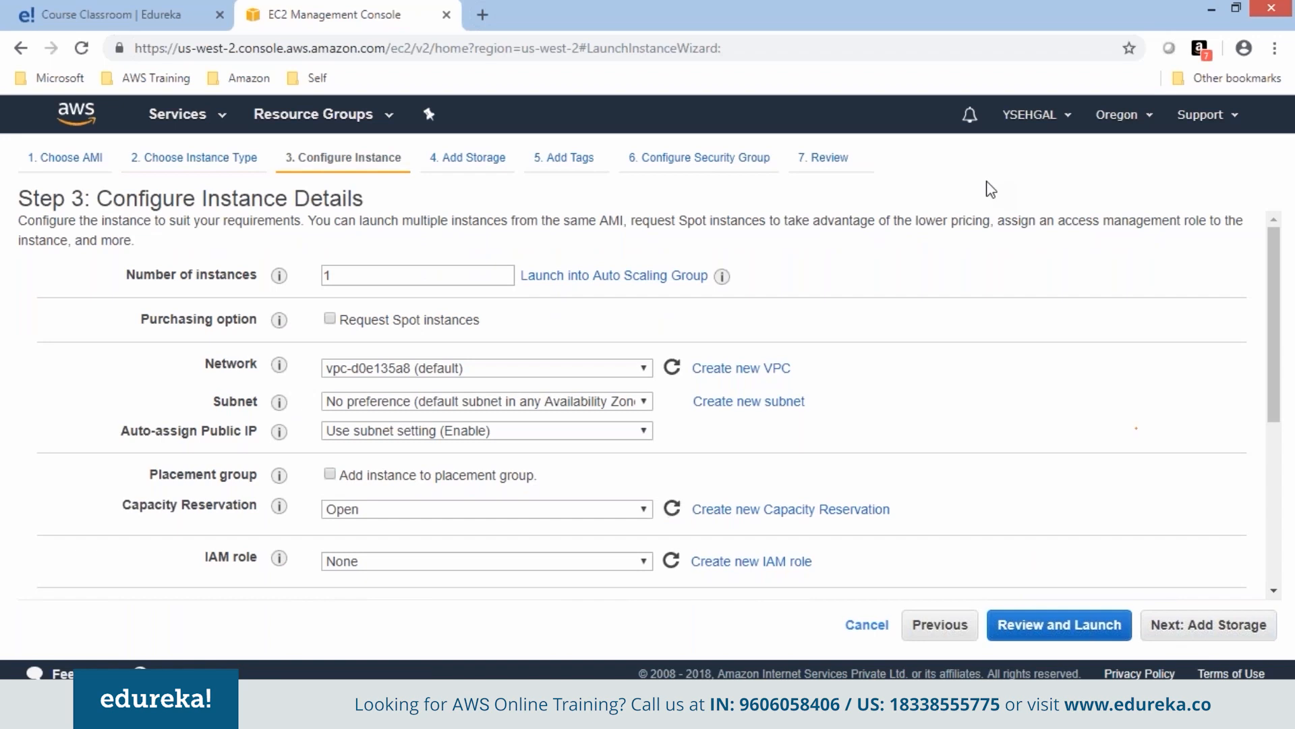
Switch to a second console tab showing the EC2 Dashboard with 0 running instances and 2 key pairs.
double_click(439, 276)
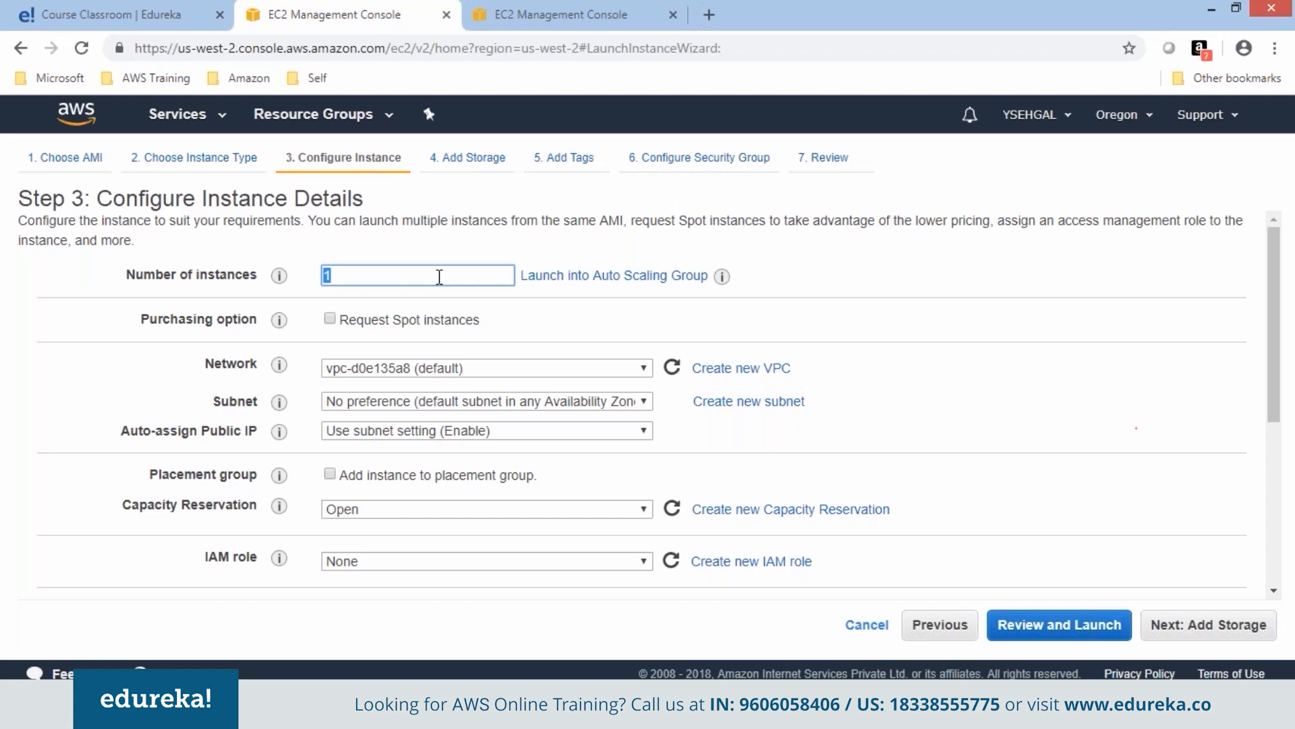
click(560, 14)
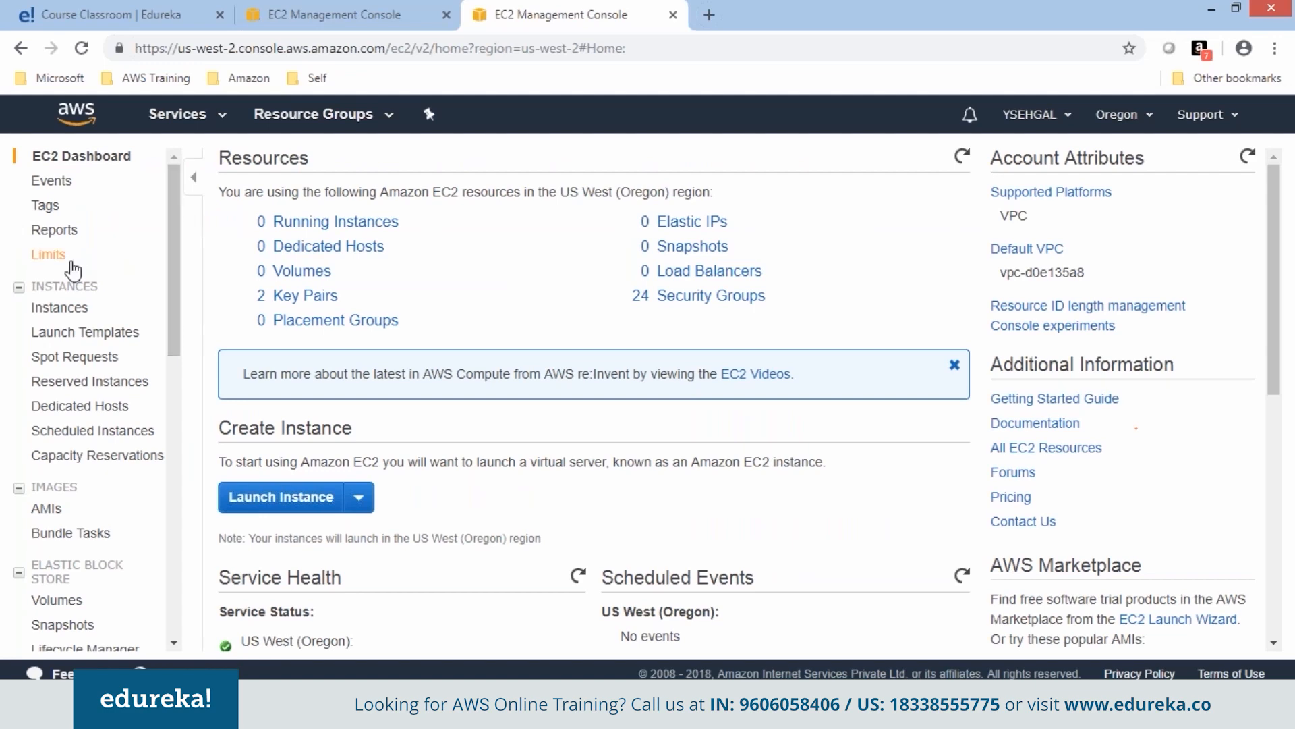
Check the EC2 Limits page, including the 20-instance On-Demand limit, and return to the wizard tab.
click(53, 255)
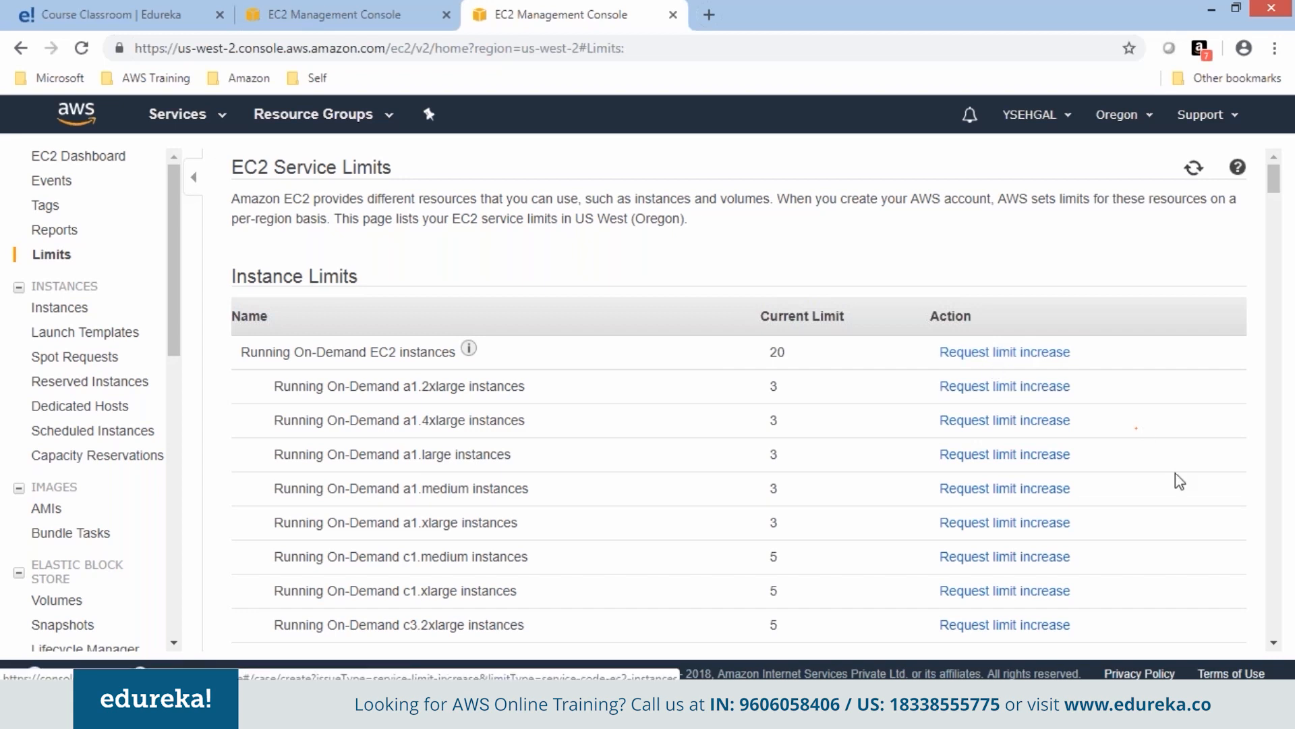
drag(1274, 177, 1290, 577)
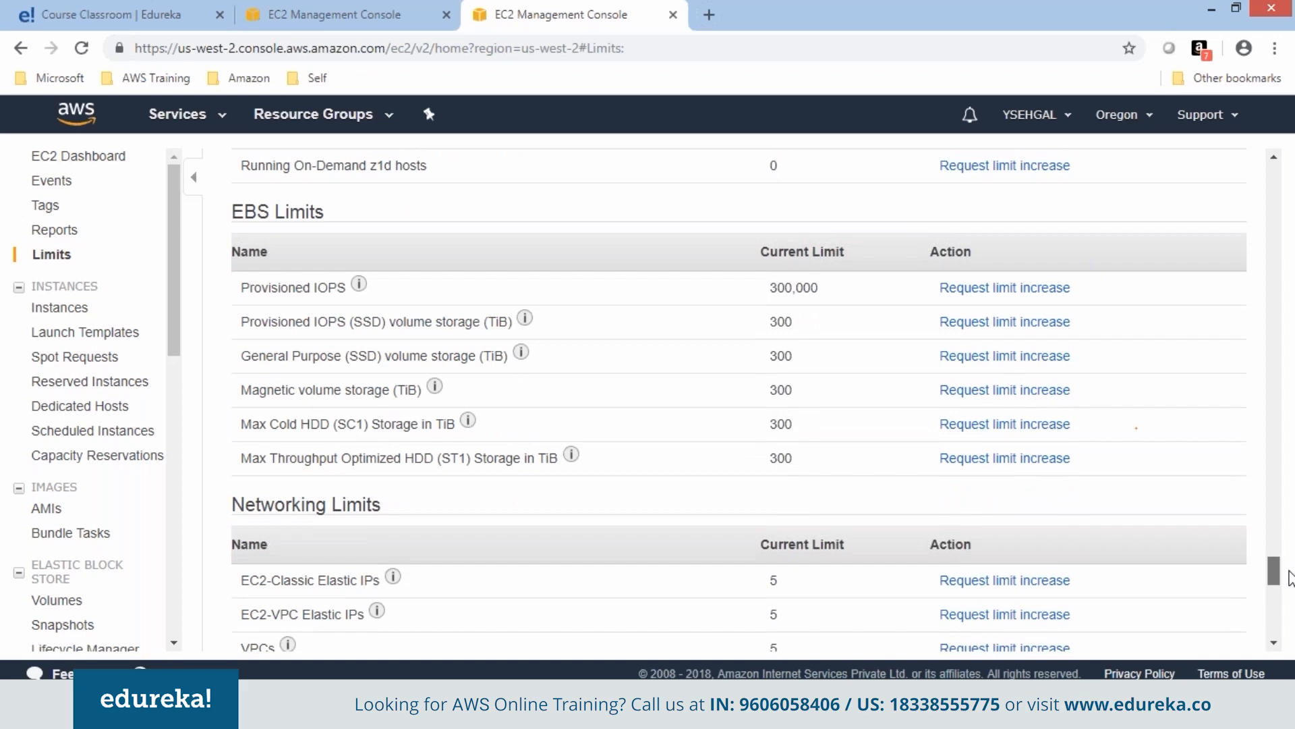
drag(1290, 578, 1291, 605)
key(ctrl+shift+Tab)
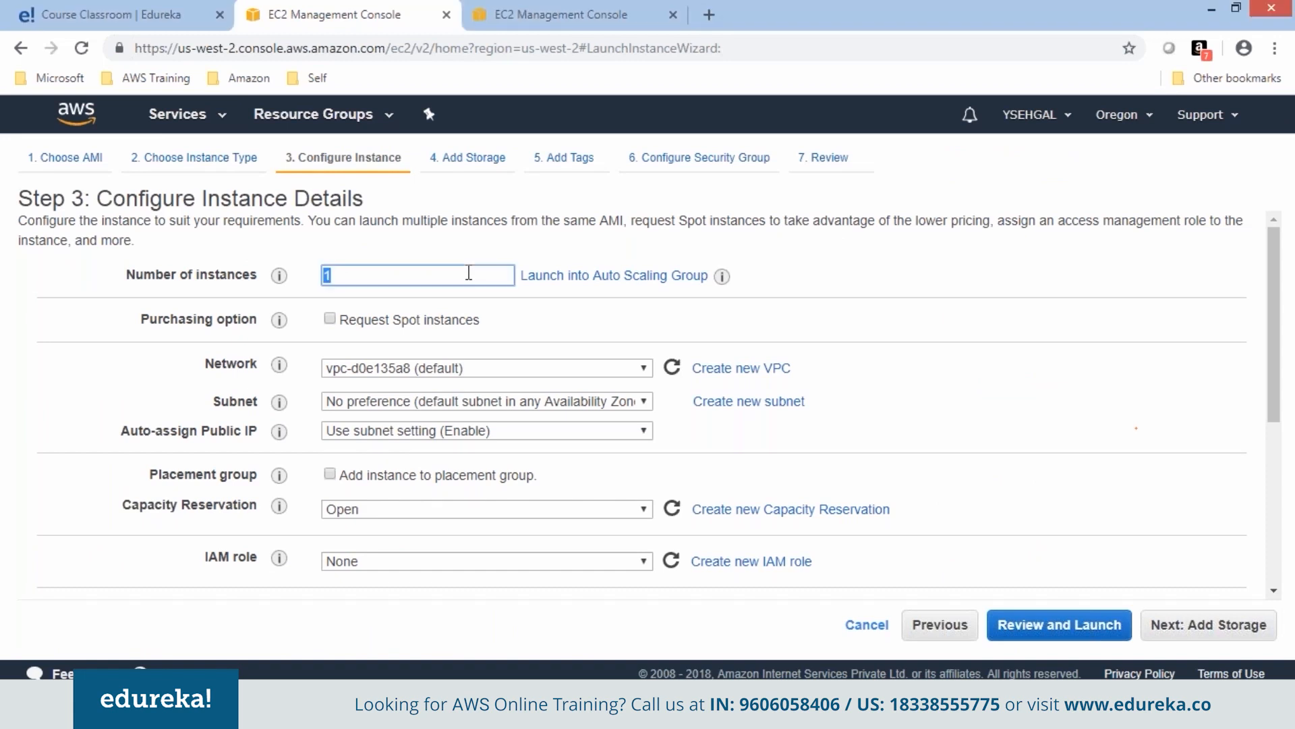
Annotate the Network and public IP settings, keep Step 3 defaults, and advance to Add Storage.
click(469, 272)
mouse_move(686, 332)
mouse_down()
mouse_move(368, 325)
mouse_move(177, 357)
mouse_move(174, 372)
mouse_move(651, 388)
mouse_move(699, 355)
mouse_move(686, 331)
mouse_up()
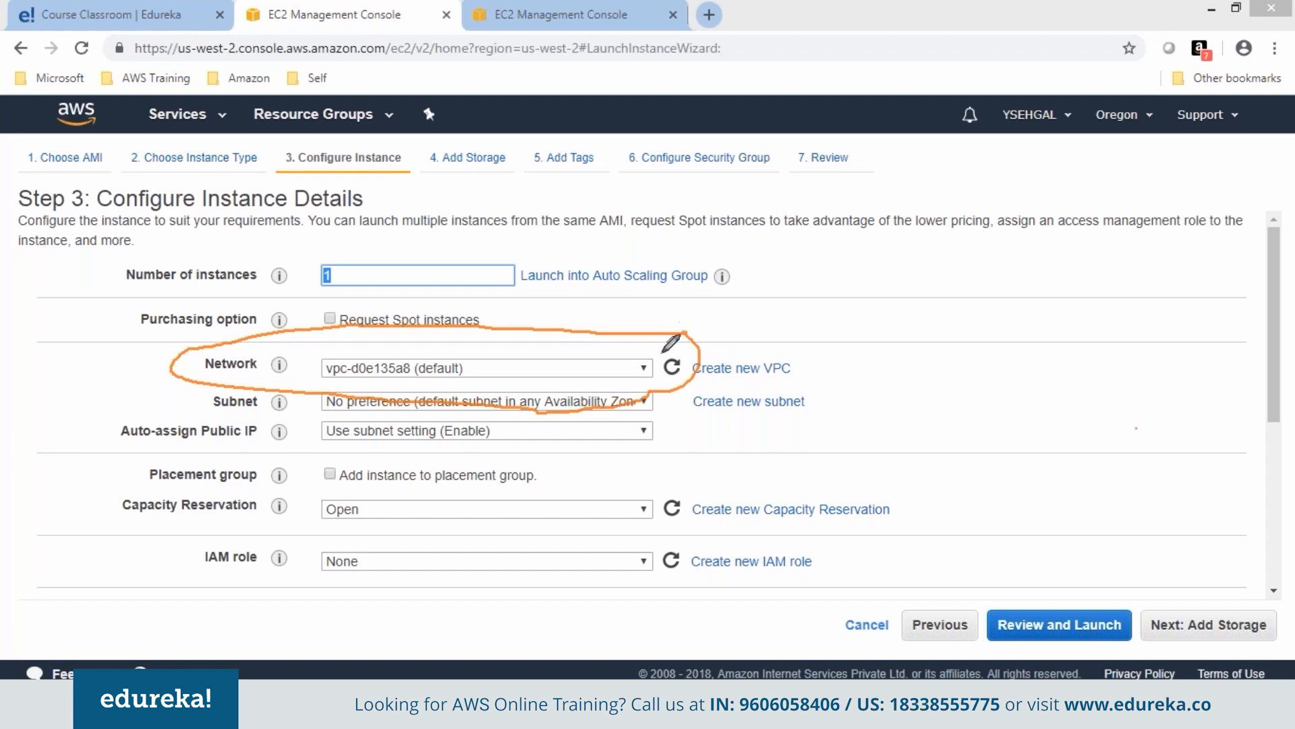
drag(627, 372, 733, 309)
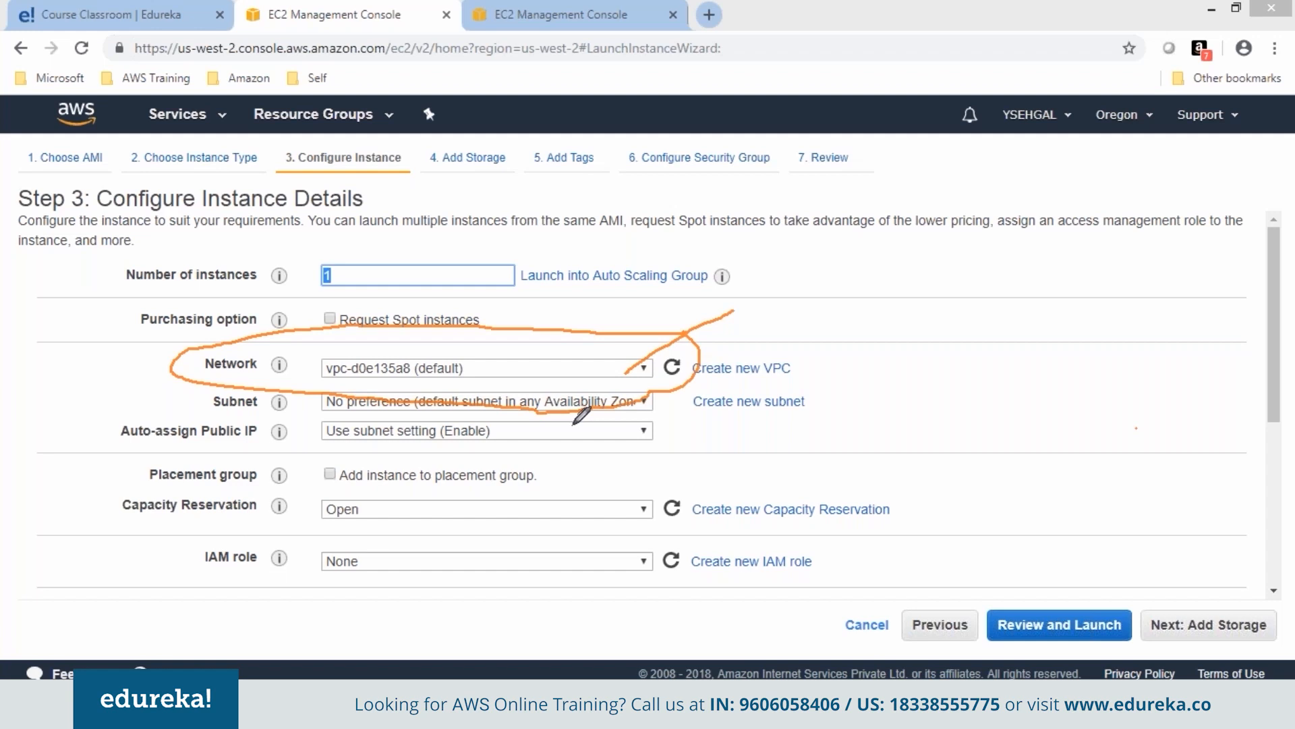
drag(130, 444, 249, 441)
drag(1269, 281, 1285, 614)
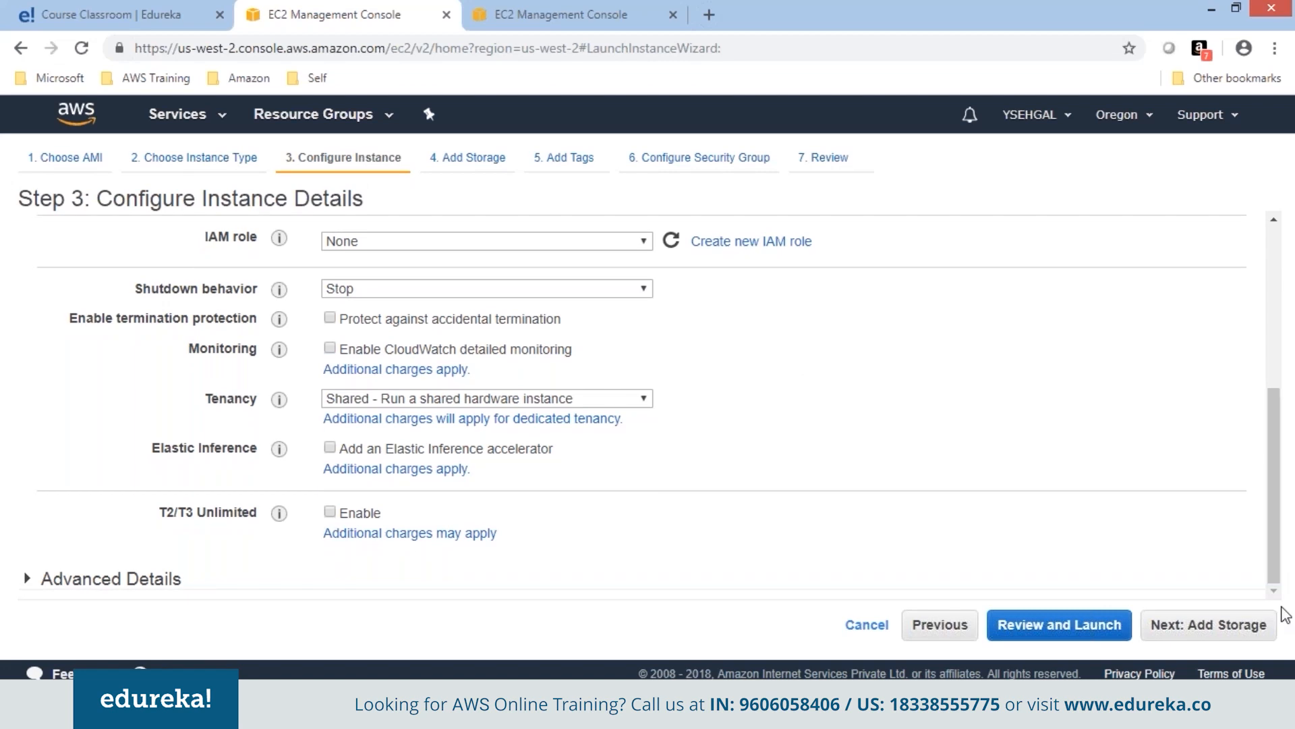
click(1271, 623)
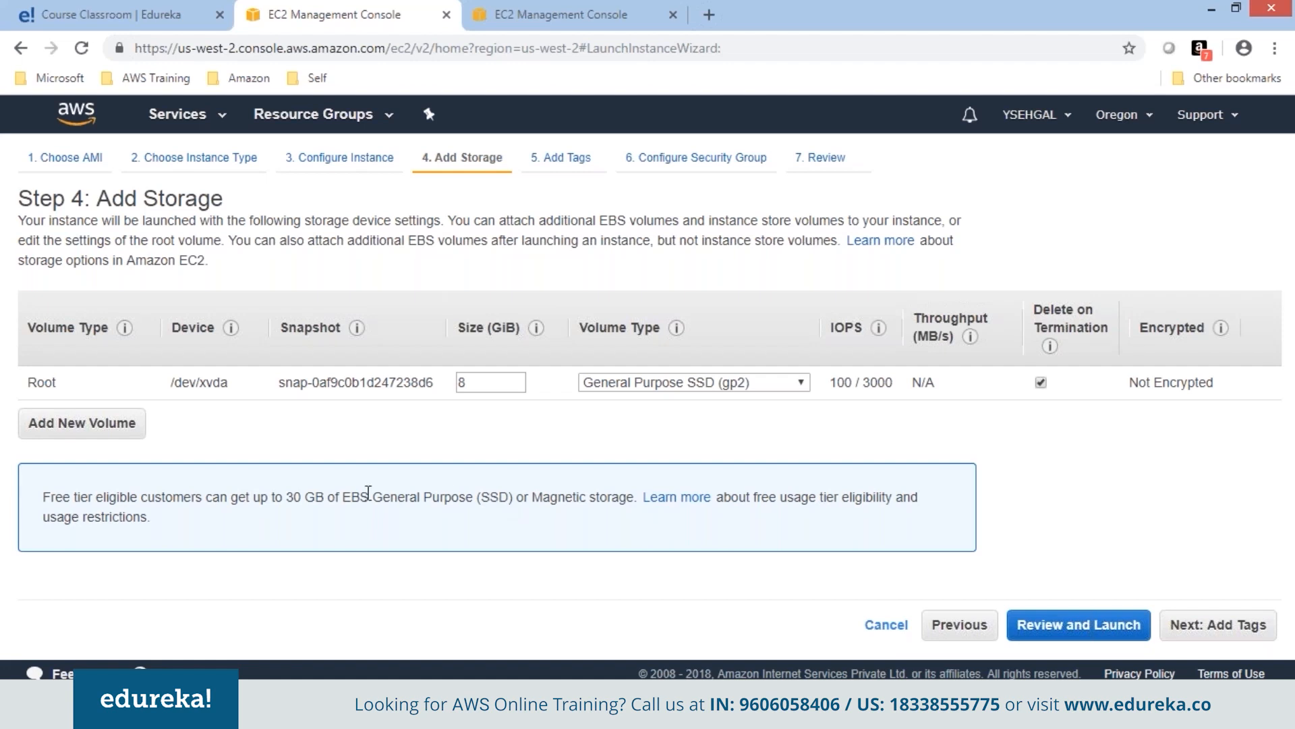
double_click(42, 382)
double_click(497, 380)
click(528, 411)
Add the tags Name=Web1 and Project=ABC to the instance.
click(1214, 627)
text(Name)
key(Tab)
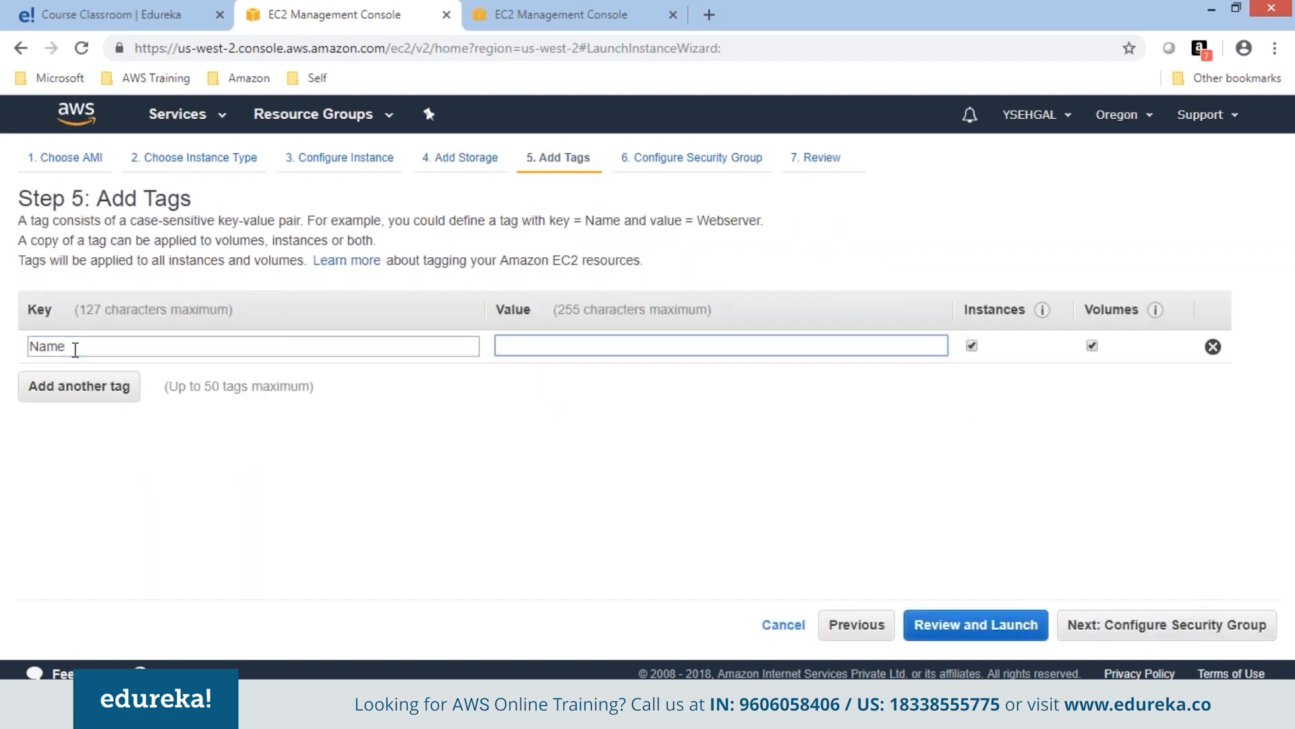
text(Web1)
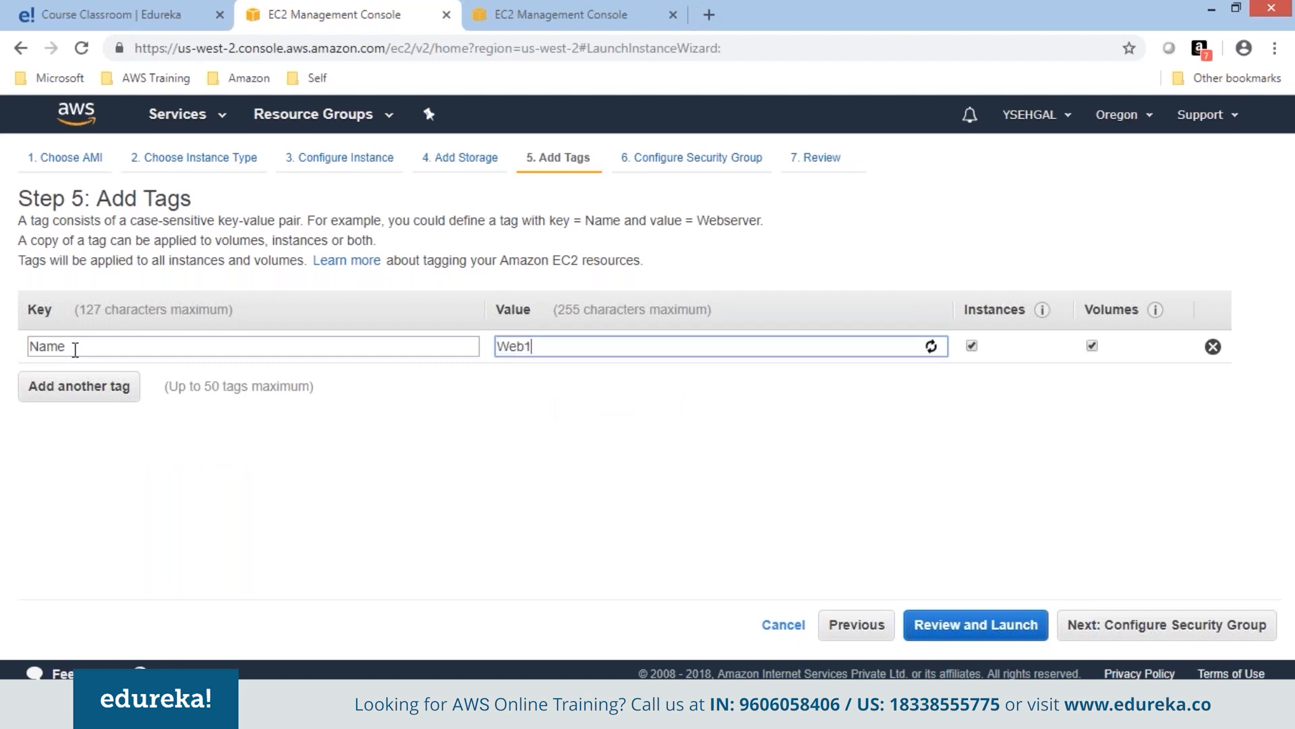
click(47, 398)
text(Project)
key(Tab)
text(ABC)
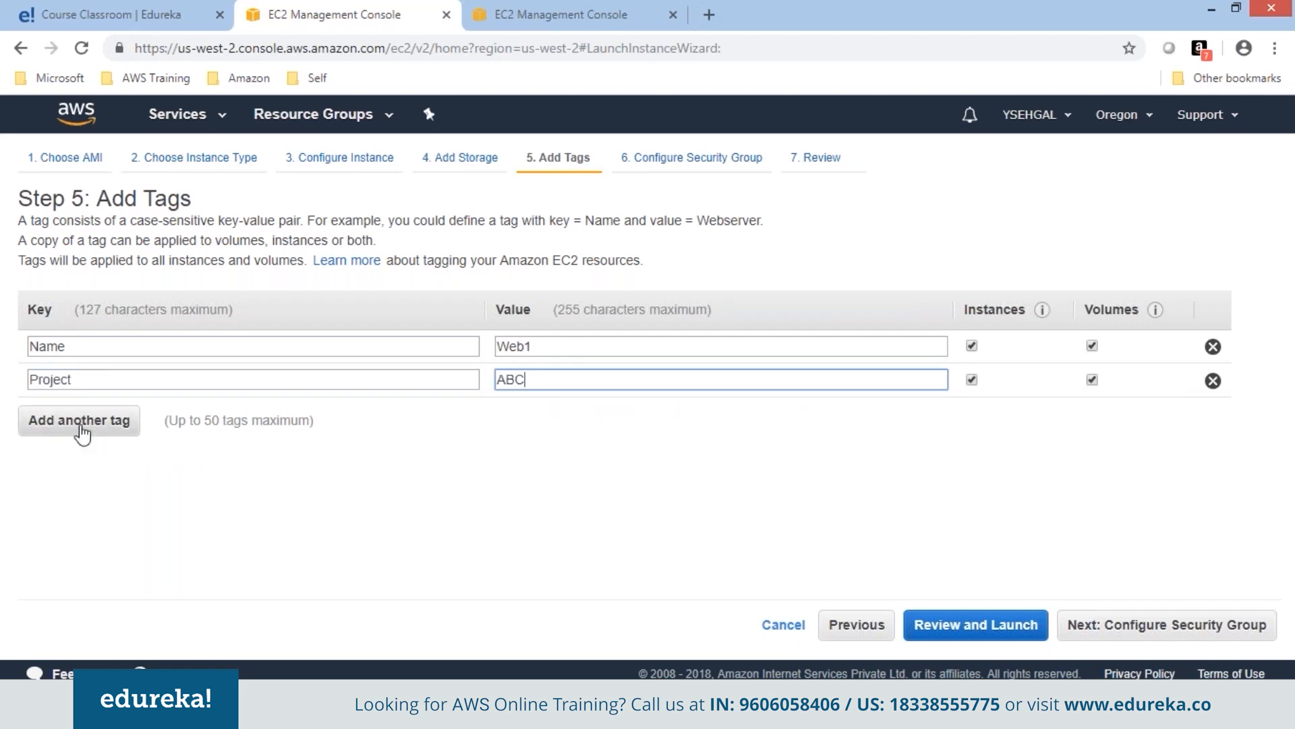
Add a third tag CostCenter=001 and continue to Configure Security Group.
click(82, 427)
text(CostCentrr)
click(601, 413)
text(001)
click(654, 501)
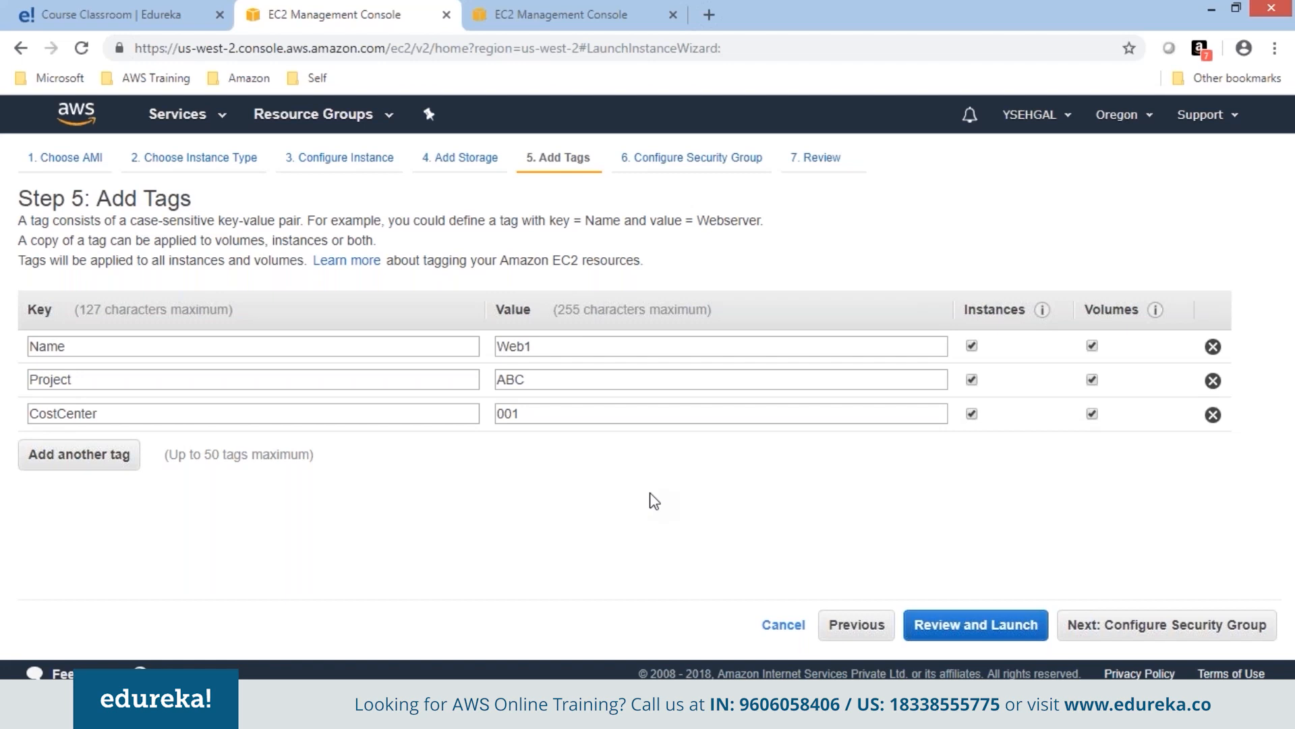
click(1160, 625)
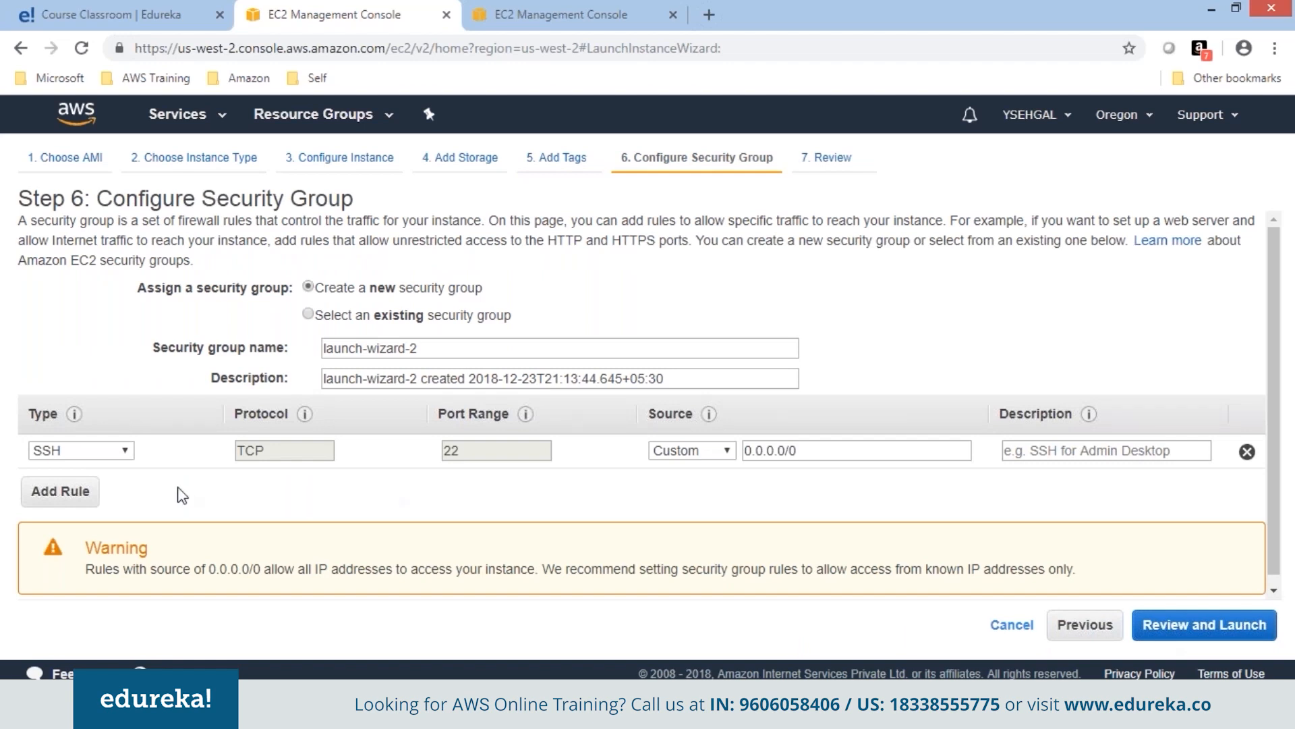
Look through the existing security groups option and its list.
click(363, 316)
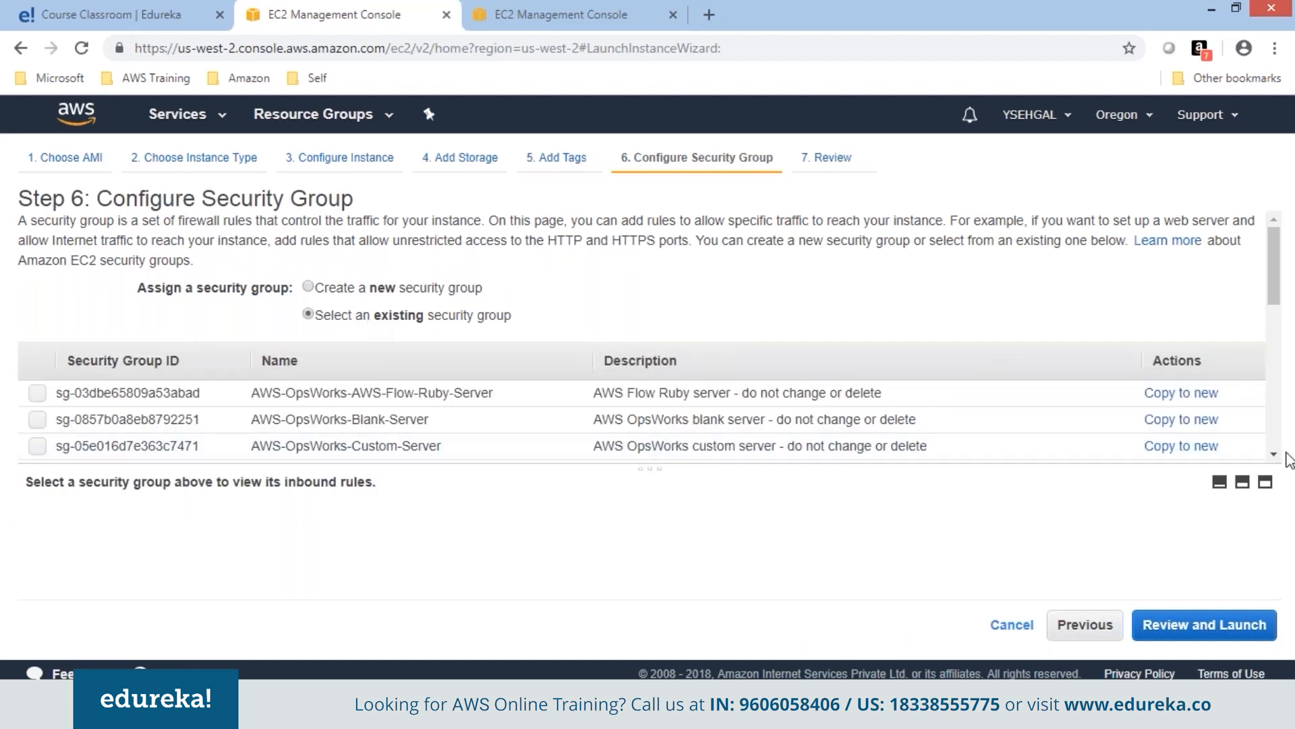
scroll(1272, 454, down, 5)
drag(1270, 427, 1269, 324)
drag(591, 465, 591, 518)
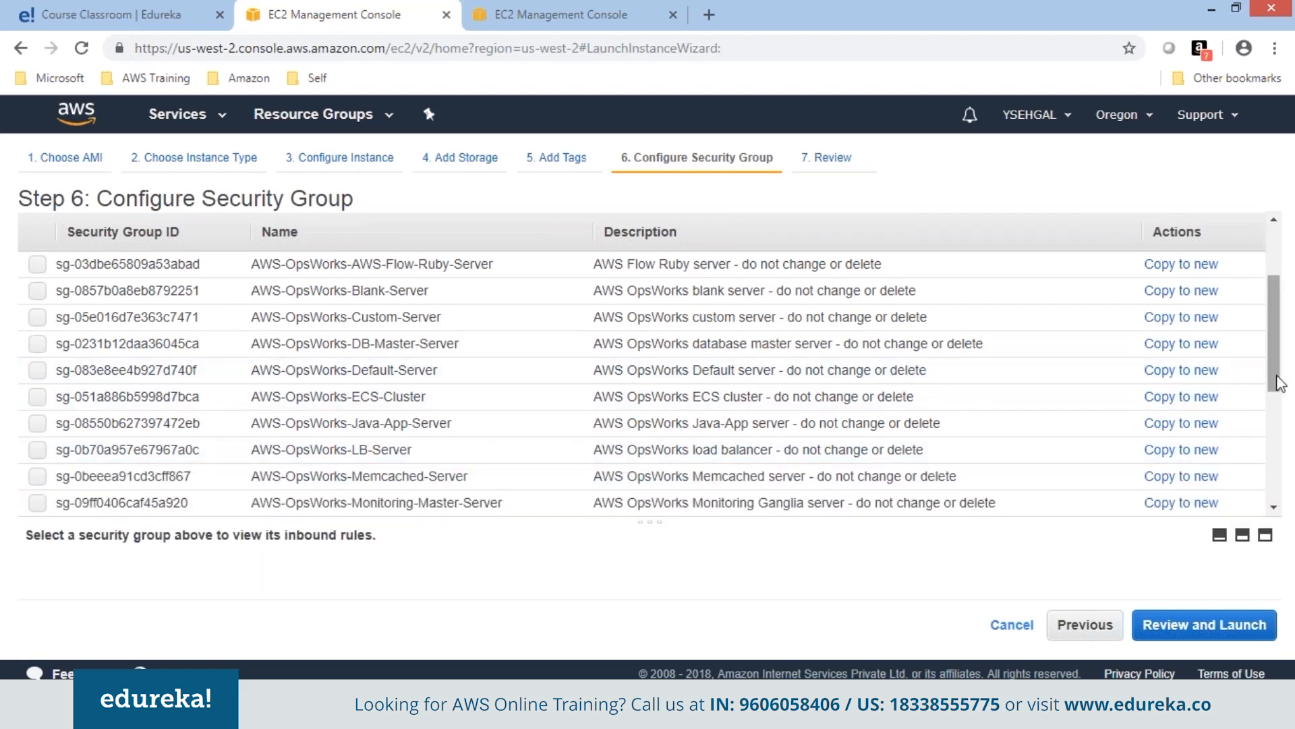
scroll(1272, 404, down, 5)
drag(1293, 435, 1294, 280)
drag(1294, 343, 1293, 277)
drag(336, 288, 307, 288)
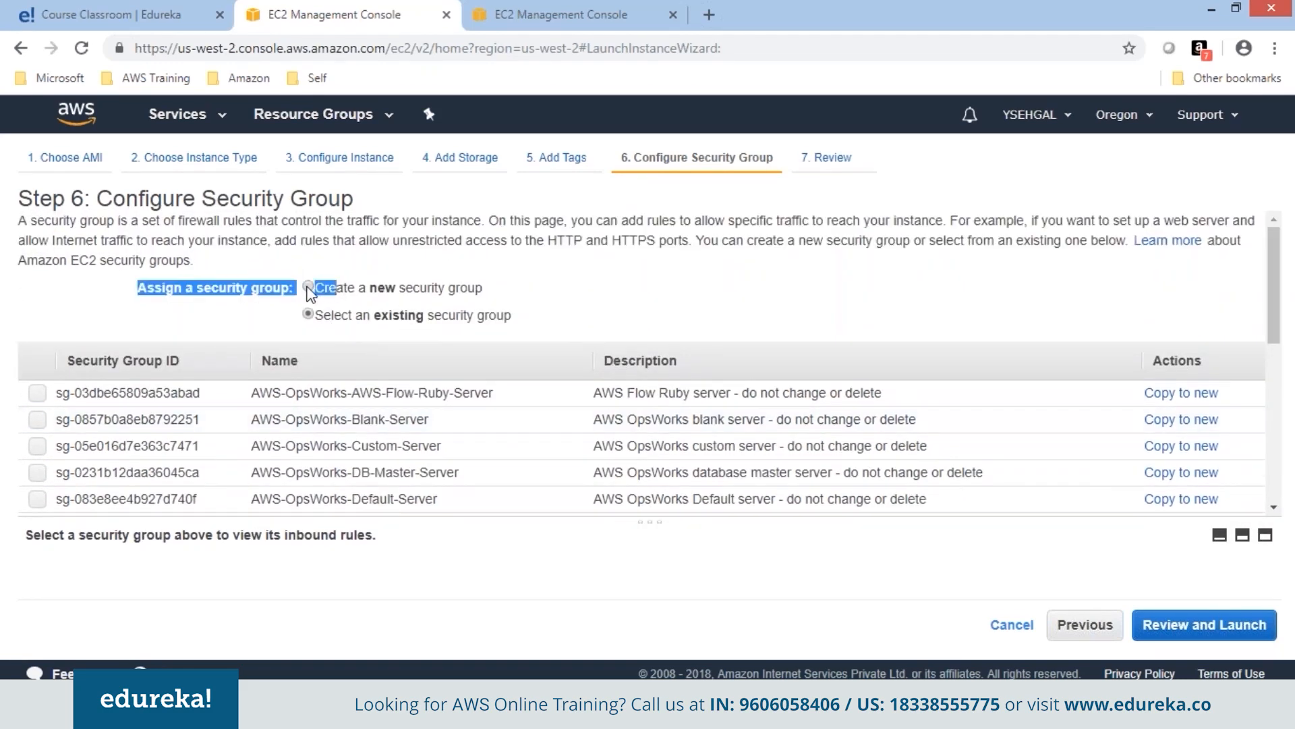
Create new security group WebSG with an added HTTP rule alongside SSH, then go to launch review.
click(308, 287)
text(WebSG)
click(61, 501)
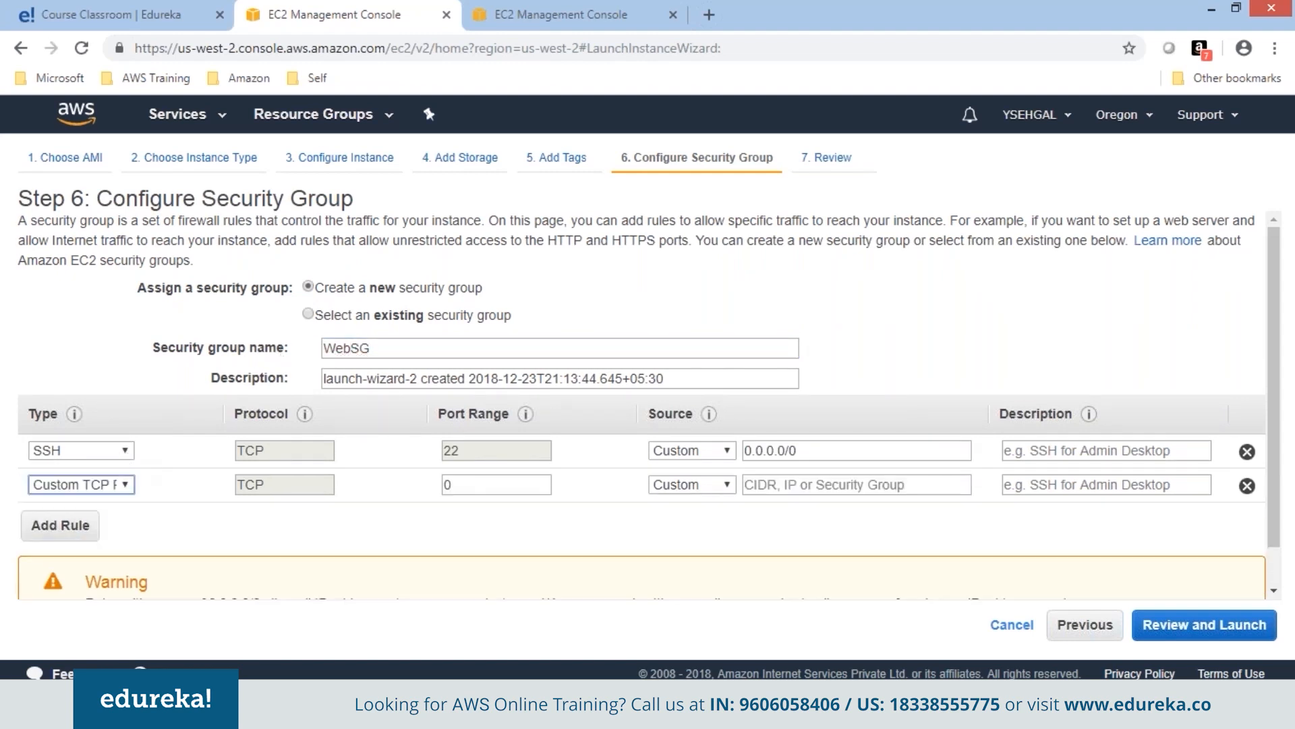
click(81, 484)
click(67, 383)
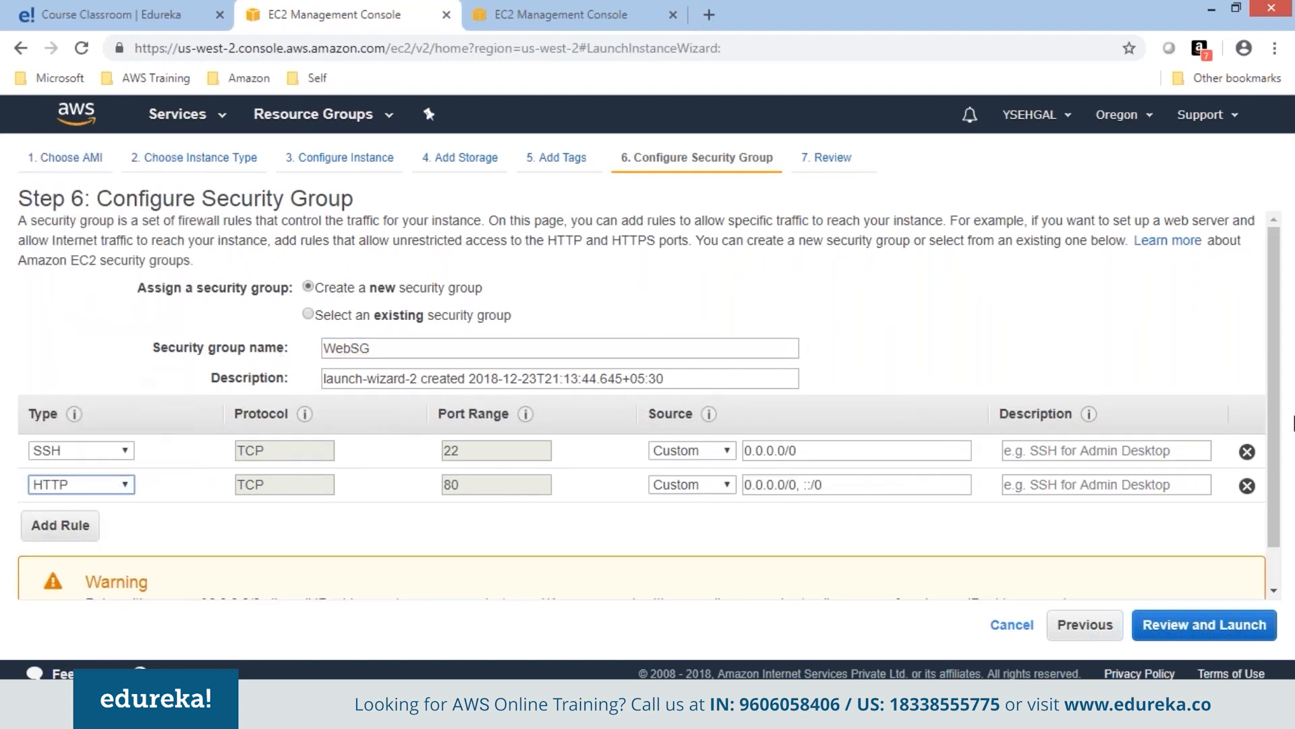
drag(1294, 424, 1289, 478)
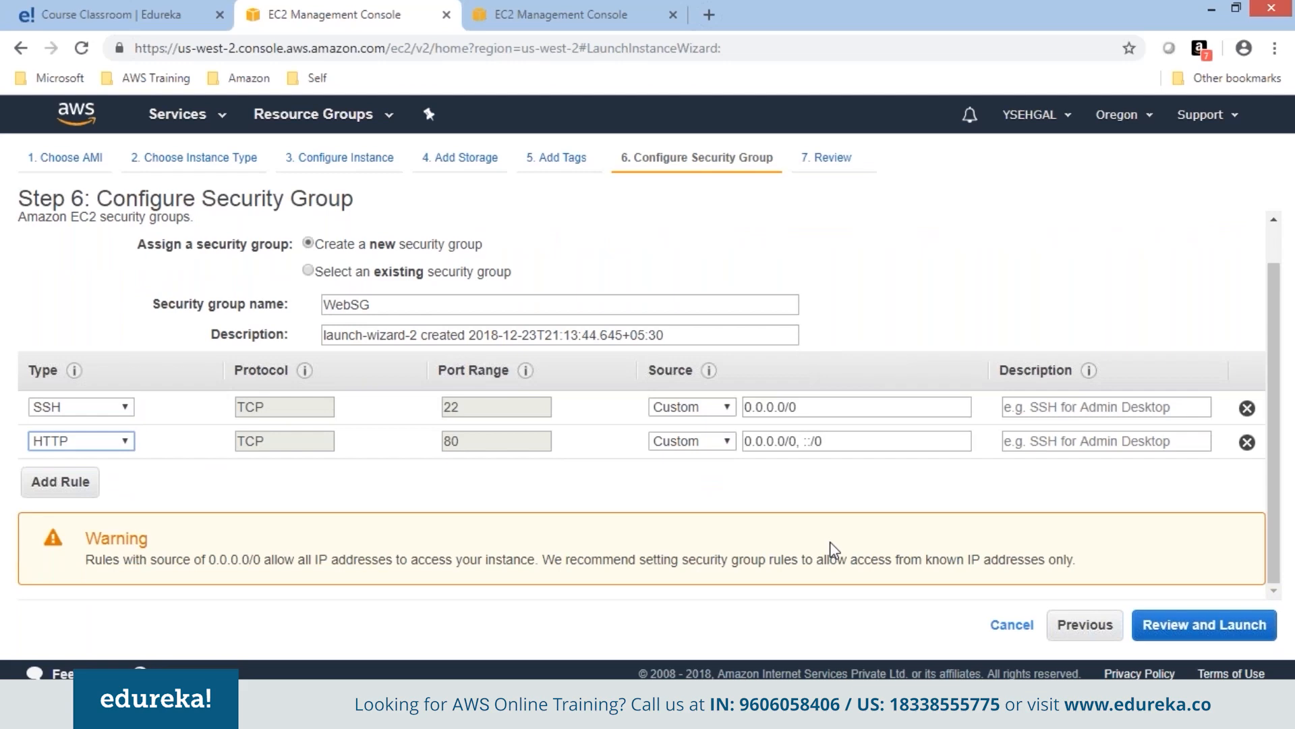
click(1204, 624)
scroll(1286, 526, down, 5)
drag(1287, 526, 1269, 368)
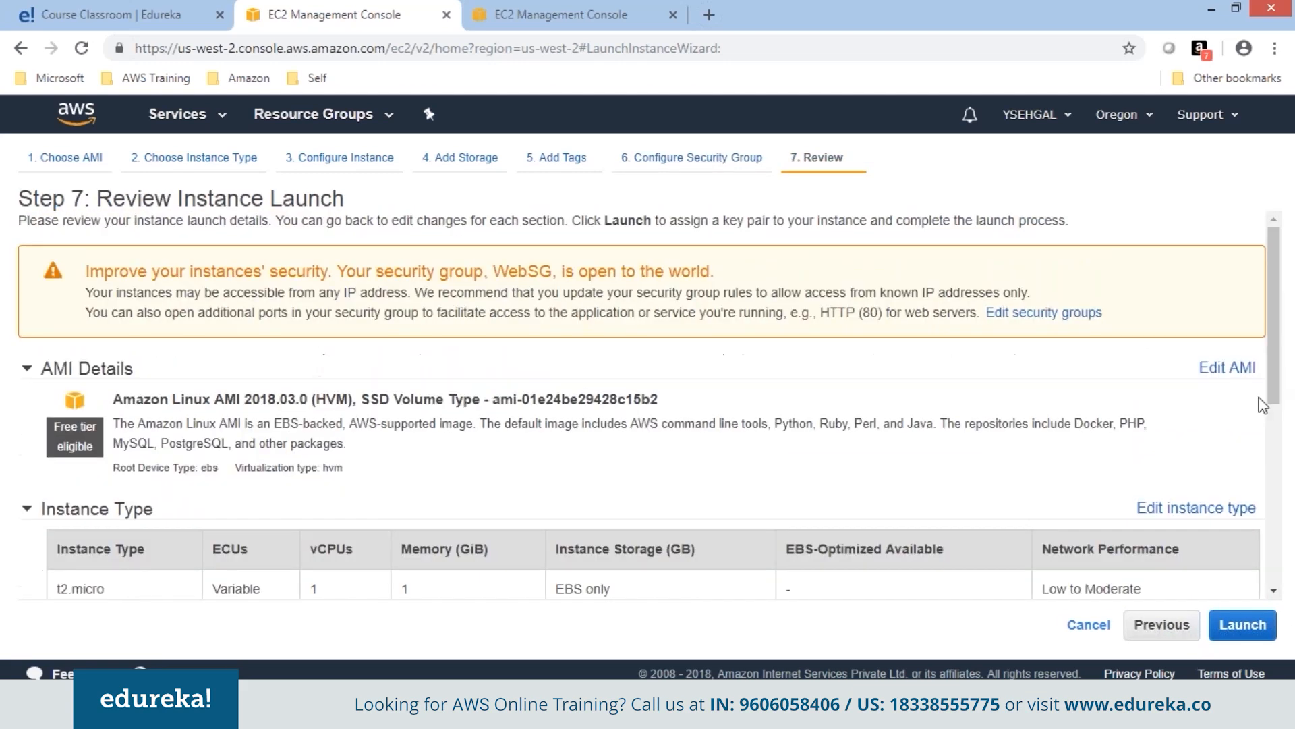
Launch the instance with existing key pair KPDec23, acknowledging access to its private key file.
click(1245, 626)
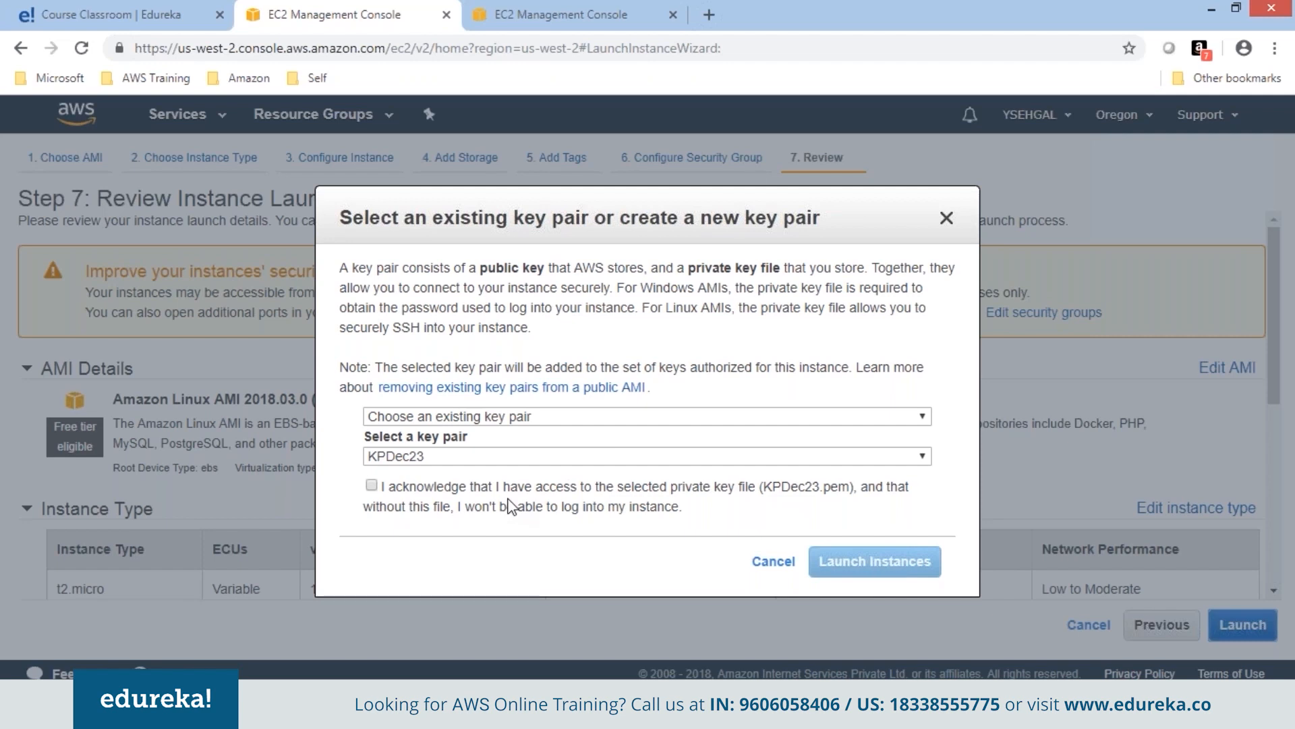
click(635, 417)
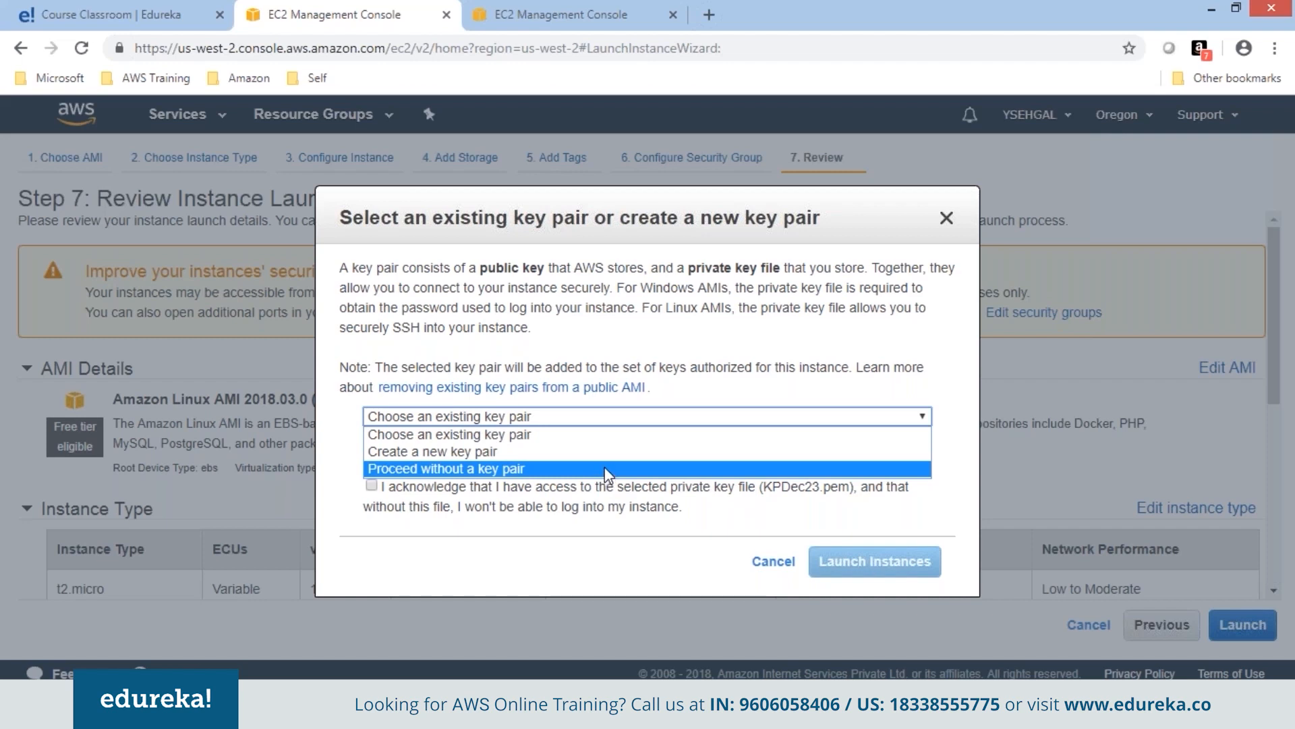
click(606, 438)
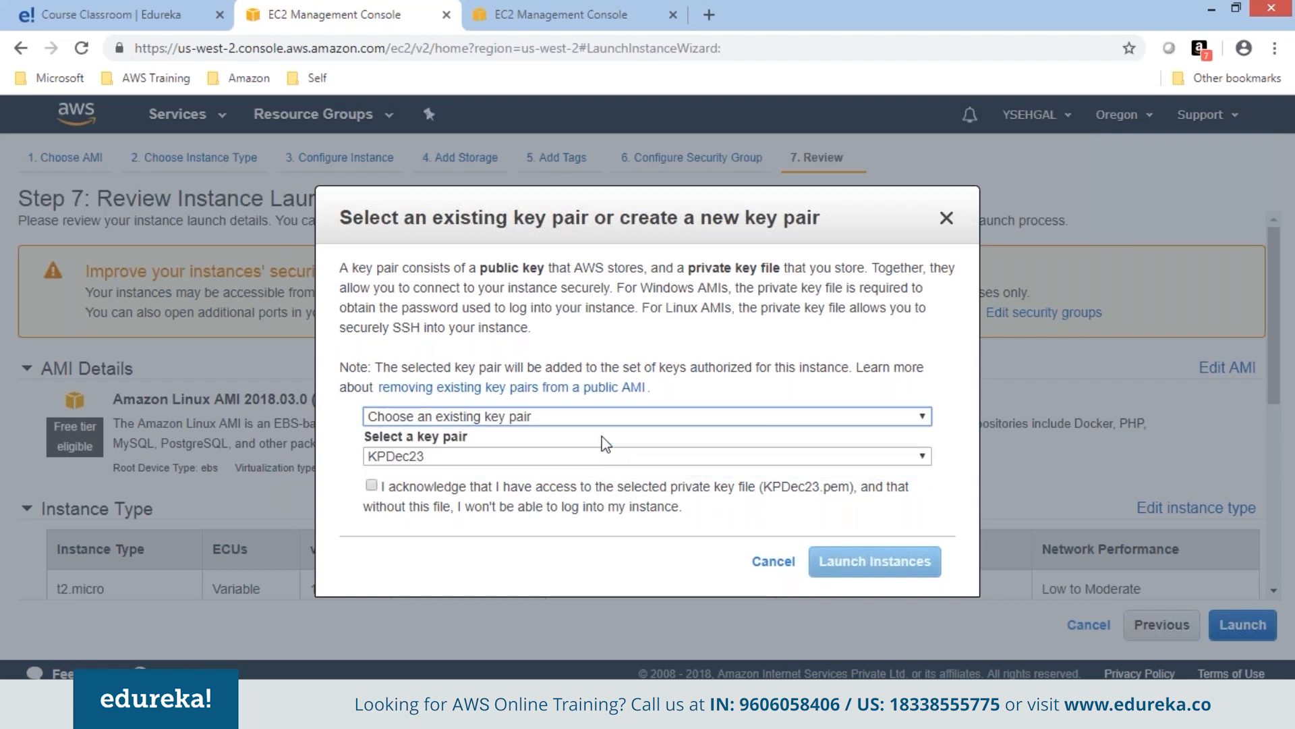
click(588, 456)
click(590, 468)
click(634, 506)
click(875, 561)
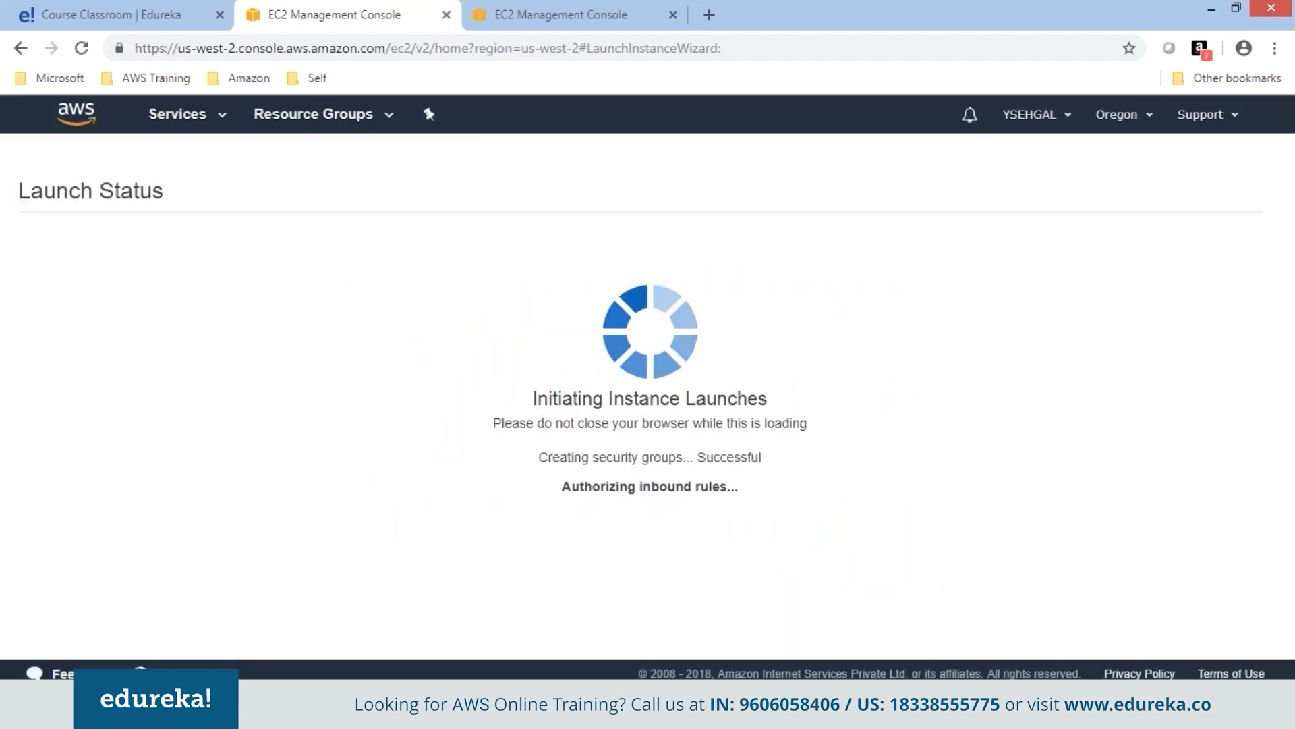
View the instances list and wait for Web1 to reach the running state.
drag(1275, 499, 1275, 608)
click(1203, 638)
drag(747, 505, 736, 369)
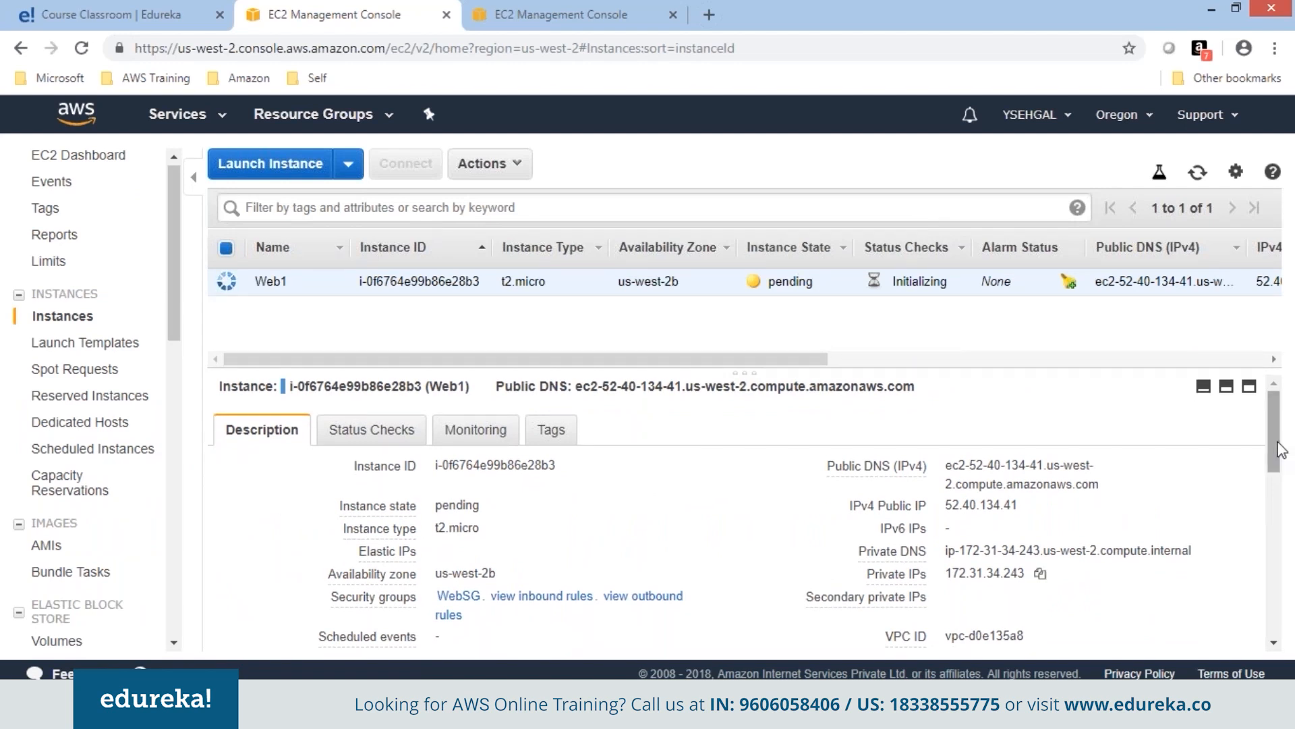
drag(1275, 444, 1285, 528)
scroll(1285, 529, down, 2)
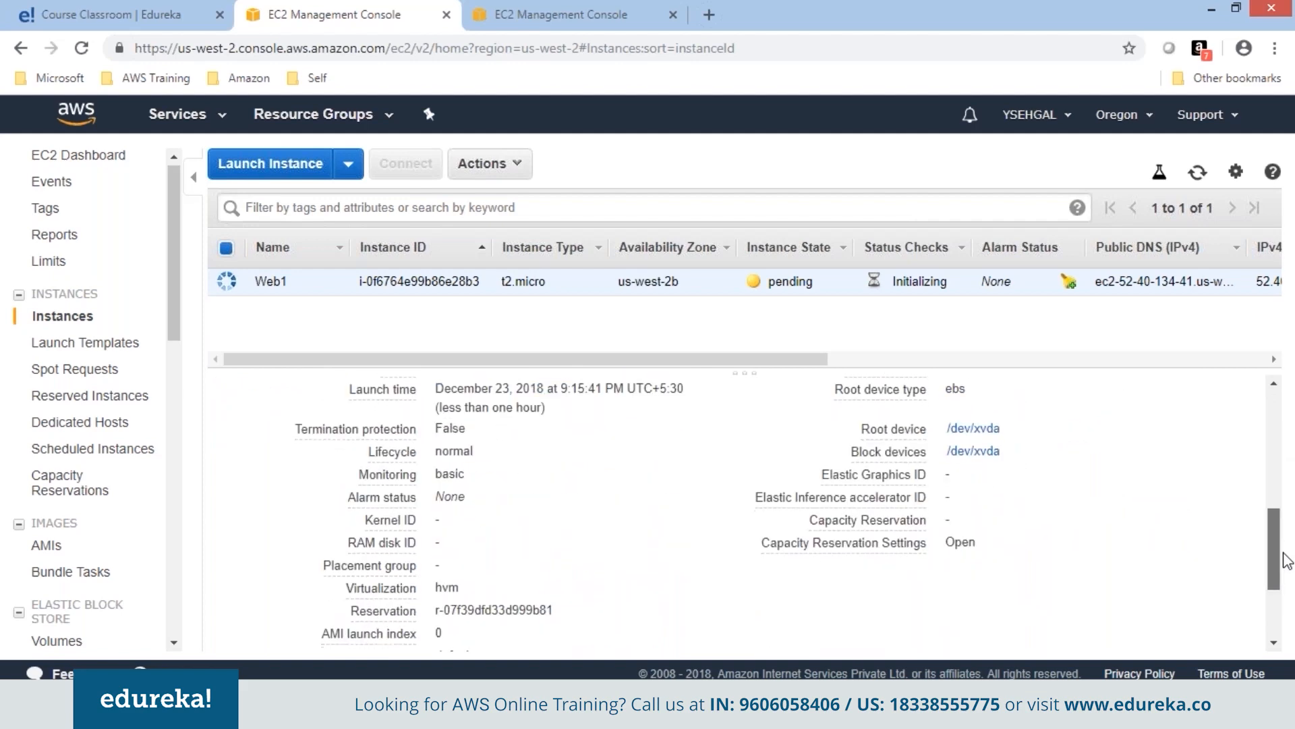
scroll(1286, 515, up, 6)
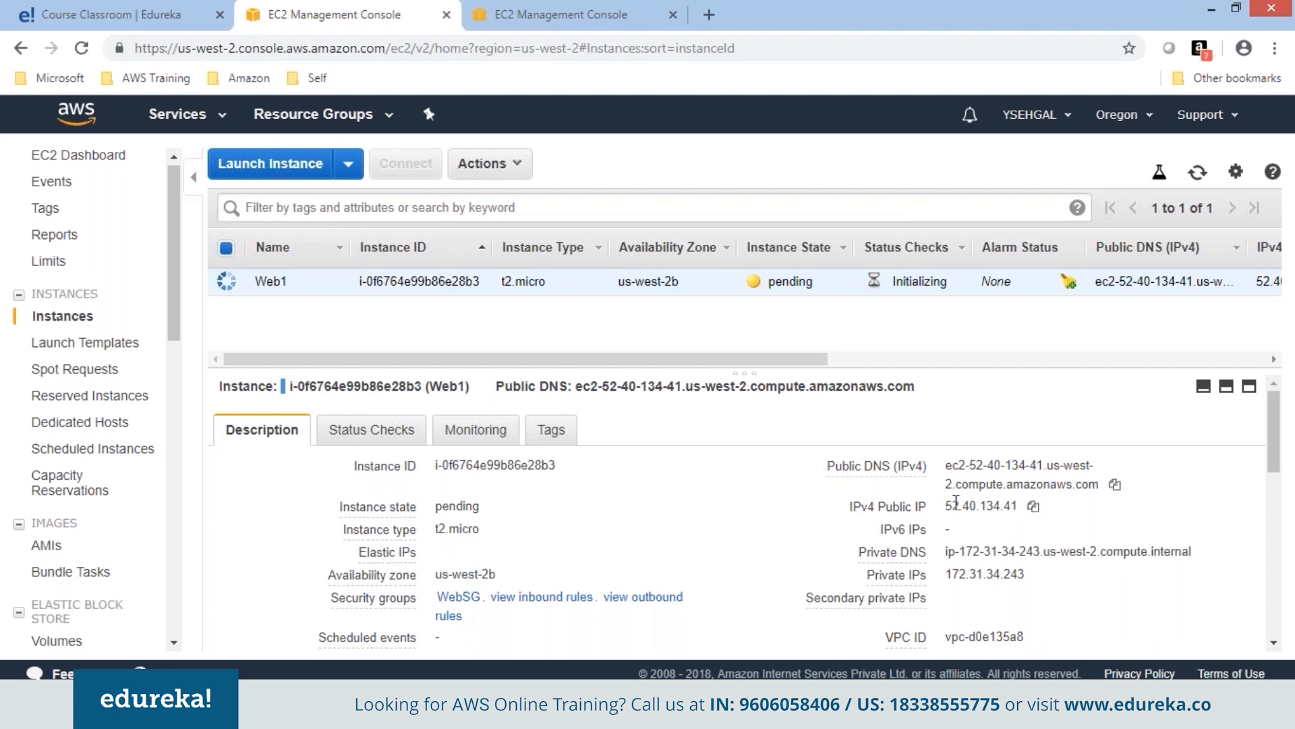
Highlight Web1's public IPv4 and private IP 172.31.34.243, then minimize the browser window.
drag(946, 505, 1019, 502)
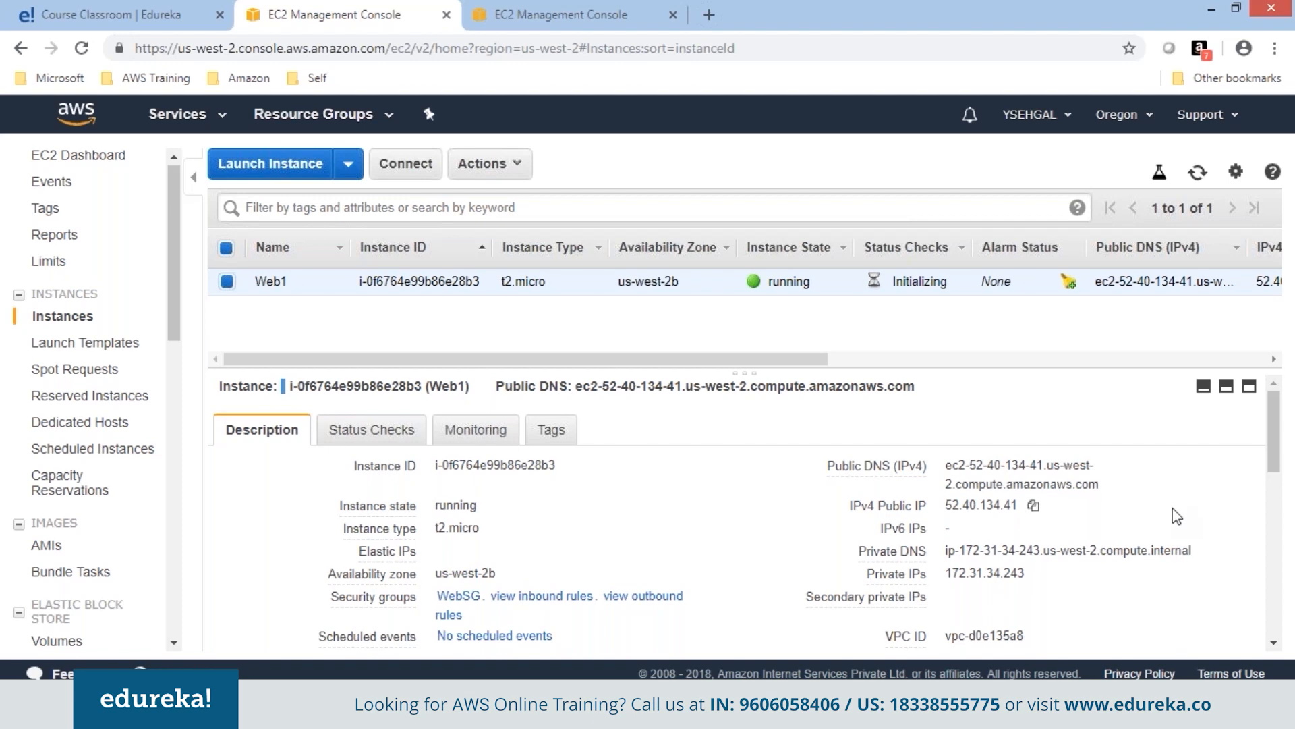
drag(946, 573, 1026, 575)
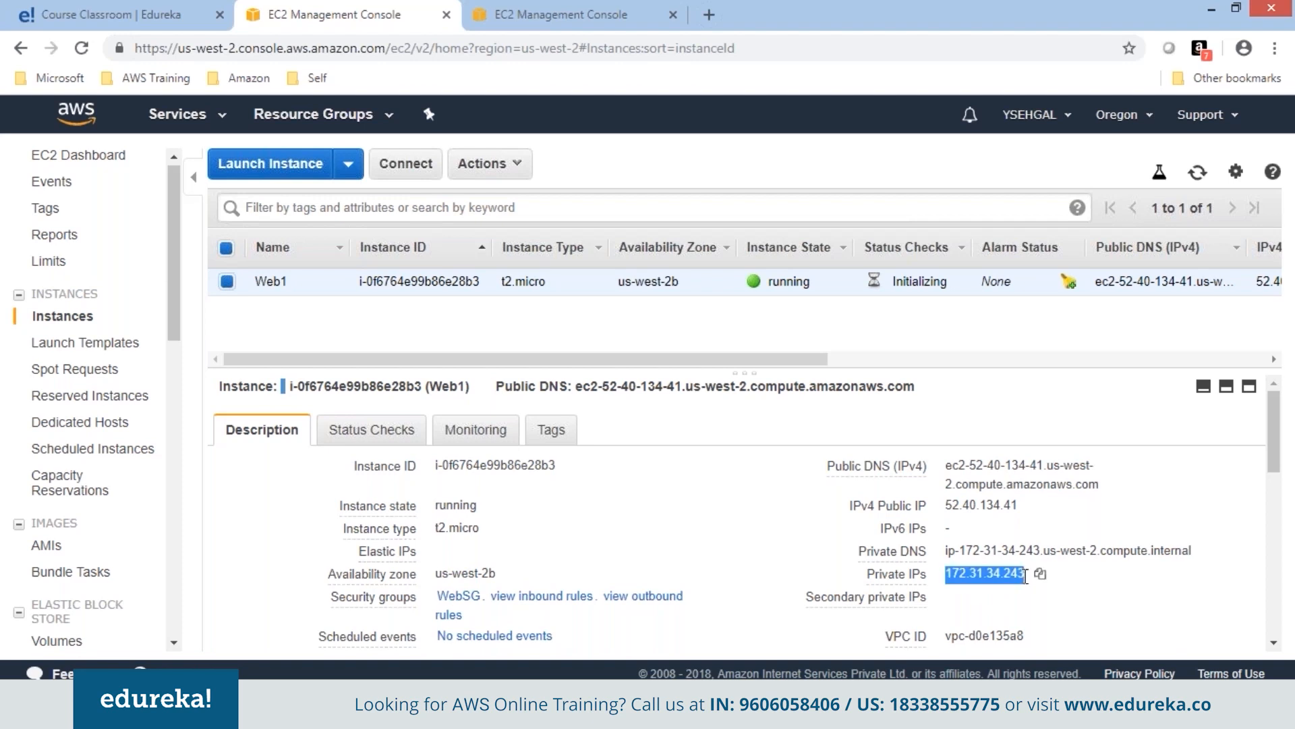
click(1023, 589)
drag(946, 574, 1026, 572)
click(1197, 474)
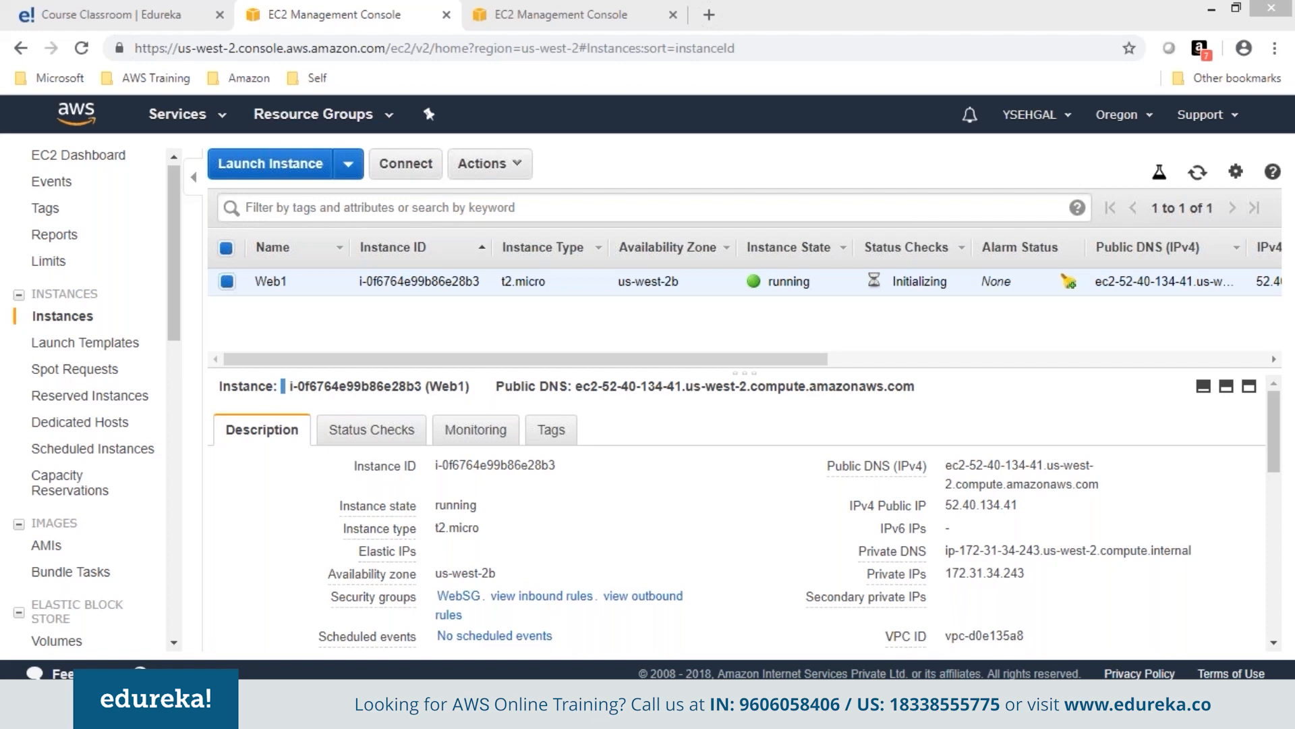
click(1207, 11)
click(1214, 11)
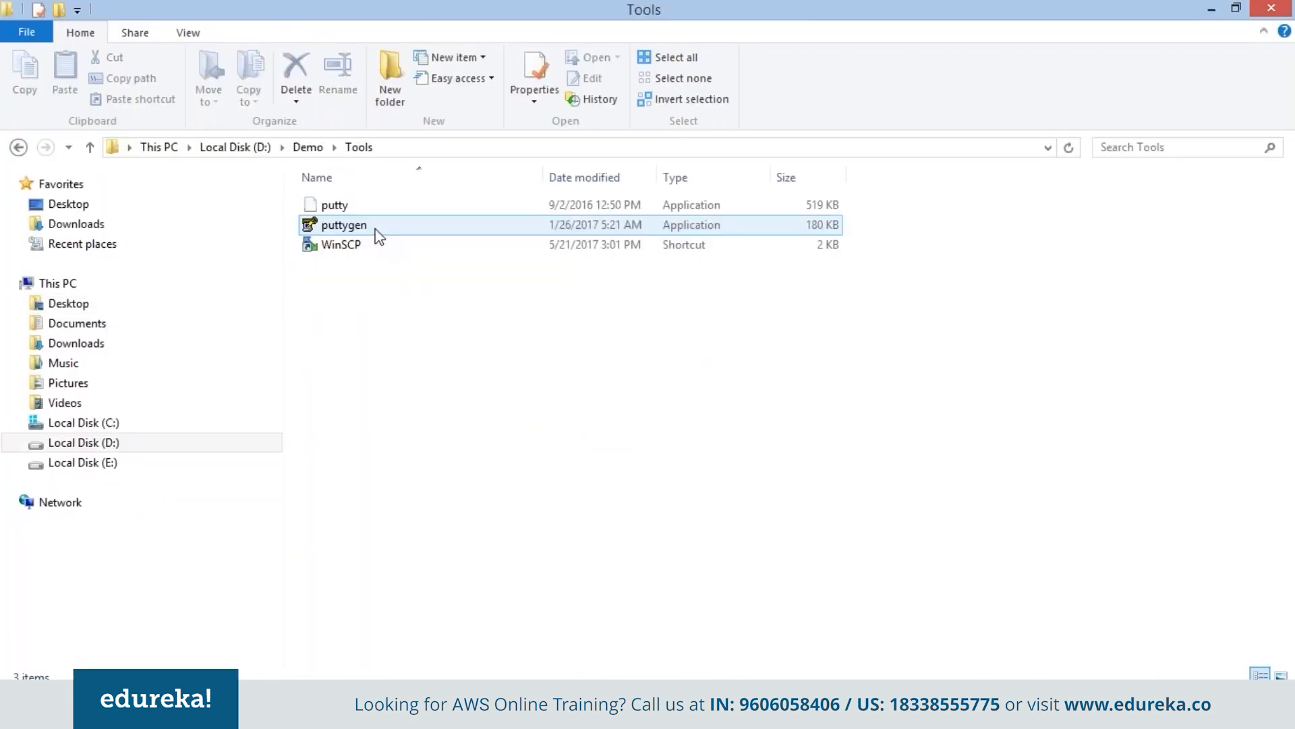
Load the KPDec23.pem key into PuTTYgen, listing all file types to find it.
double_click(375, 230)
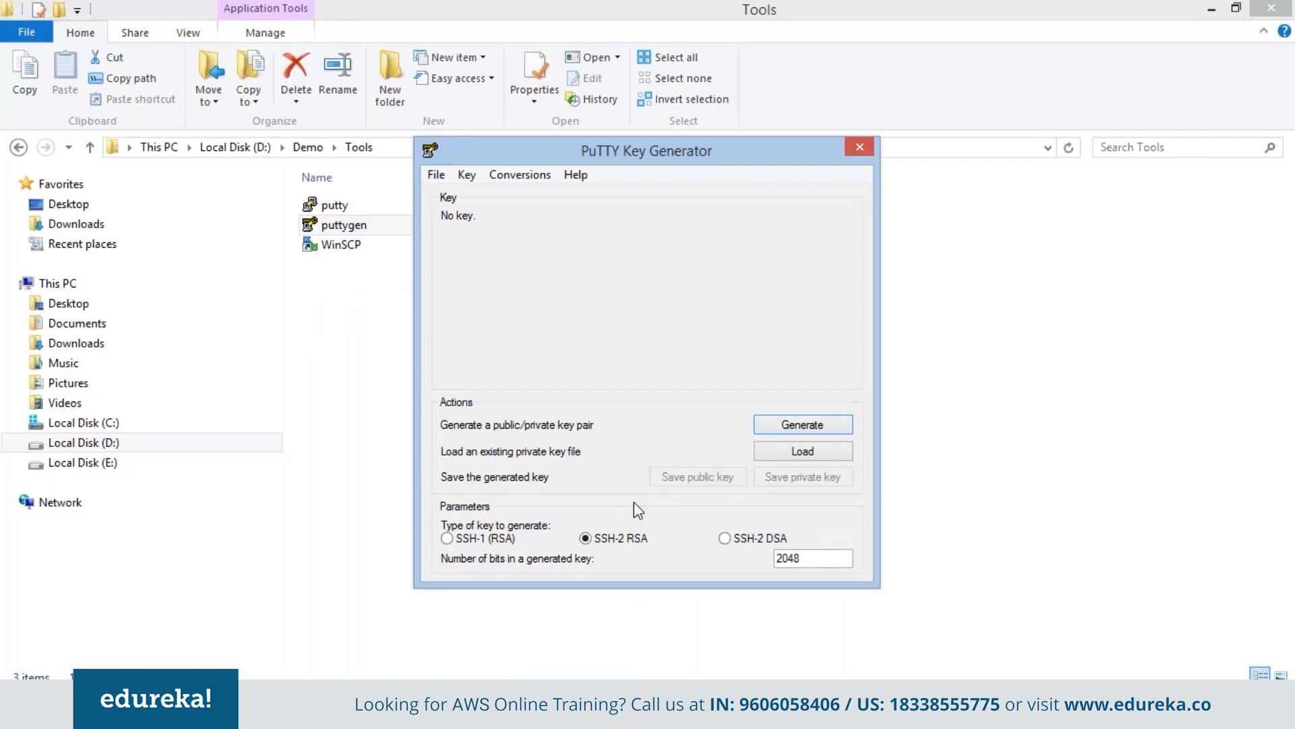
click(802, 454)
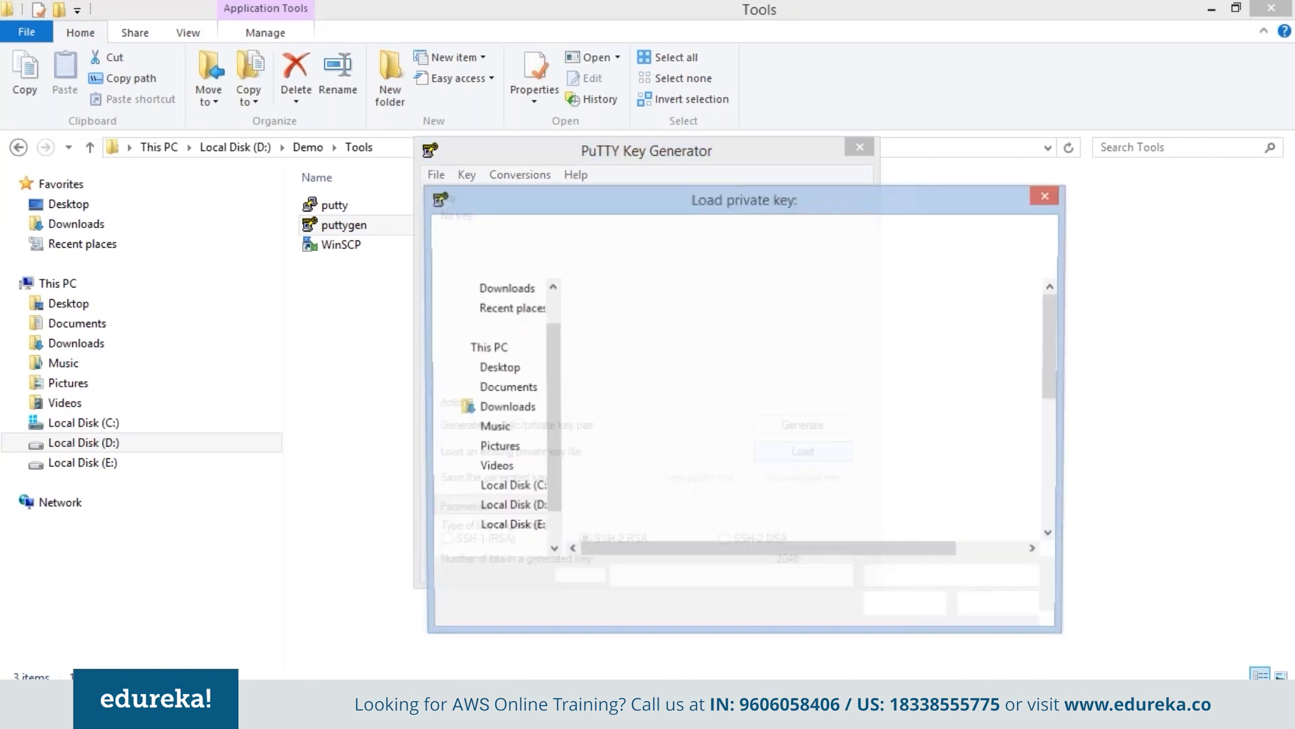
click(954, 578)
click(904, 607)
double_click(668, 317)
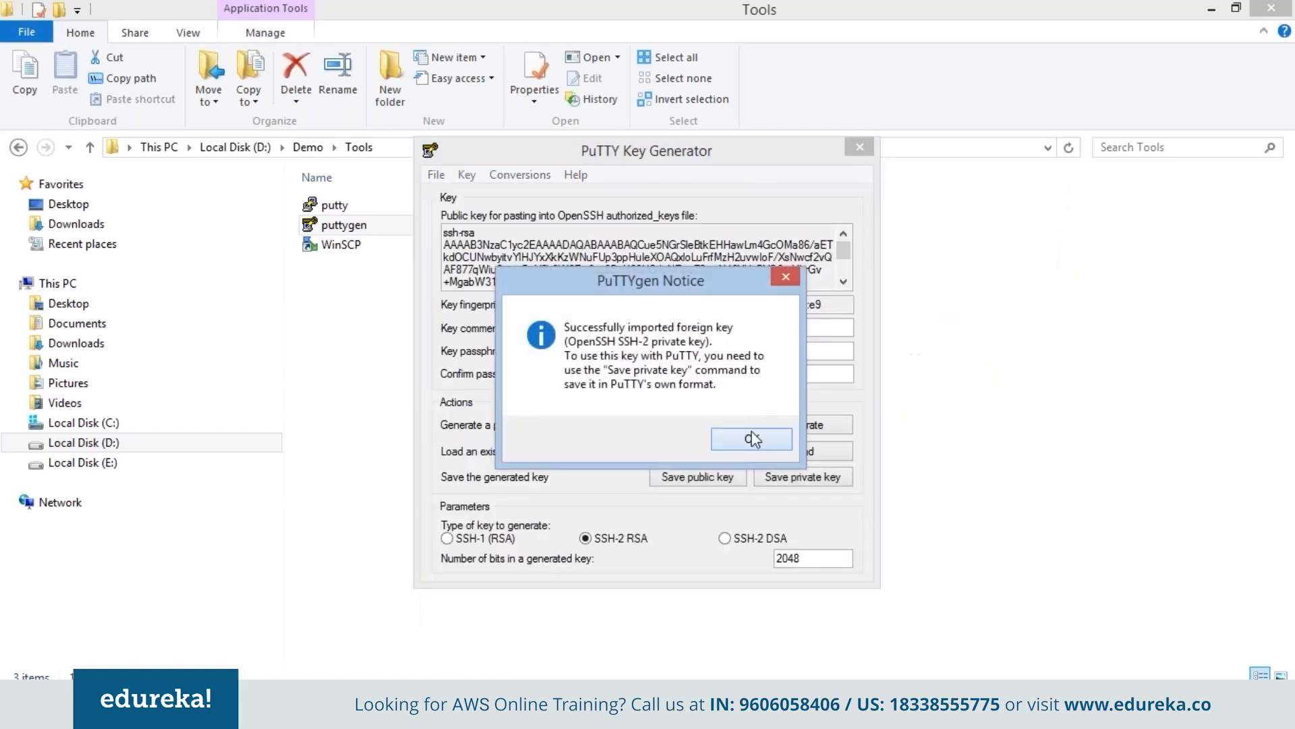
click(746, 439)
Save the key without a passphrase as KPDec23Putty.ppk and close PuTTYgen.
click(781, 479)
click(651, 419)
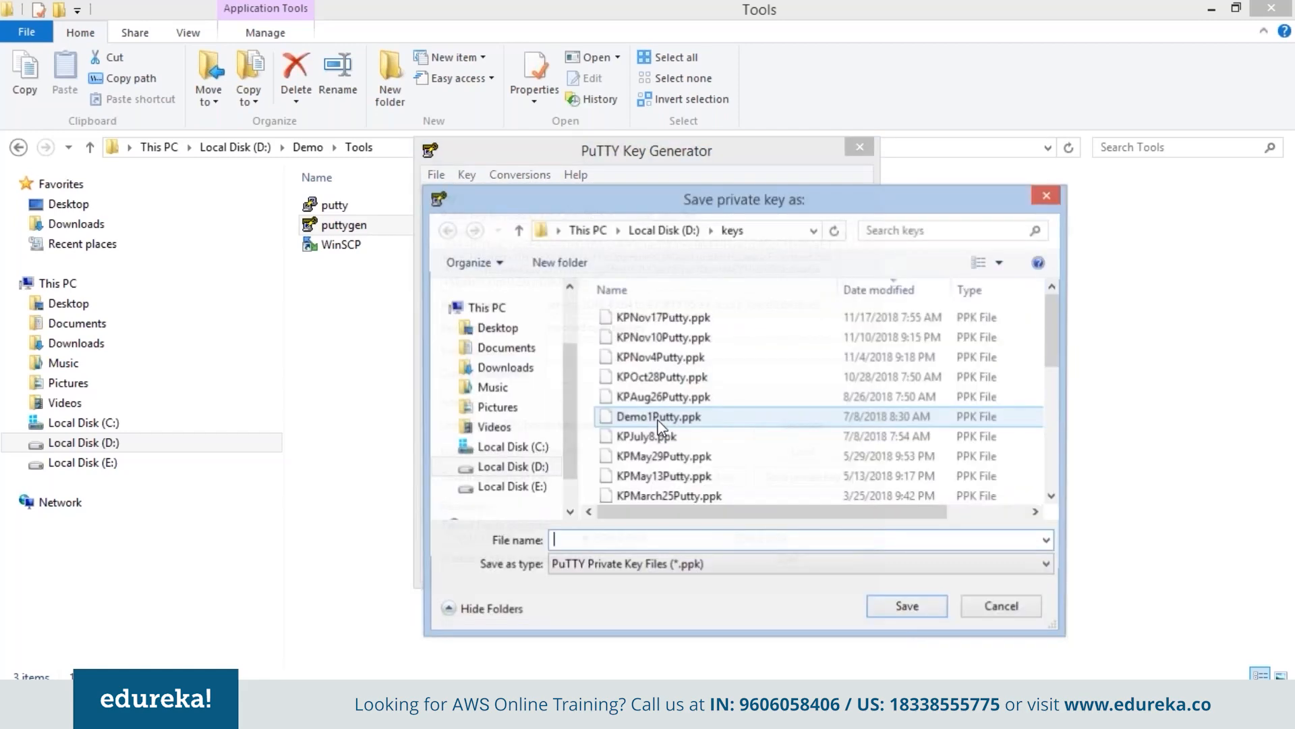
click(661, 565)
click(661, 595)
click(638, 317)
click(638, 544)
text(Putty)
click(645, 564)
click(645, 578)
click(916, 614)
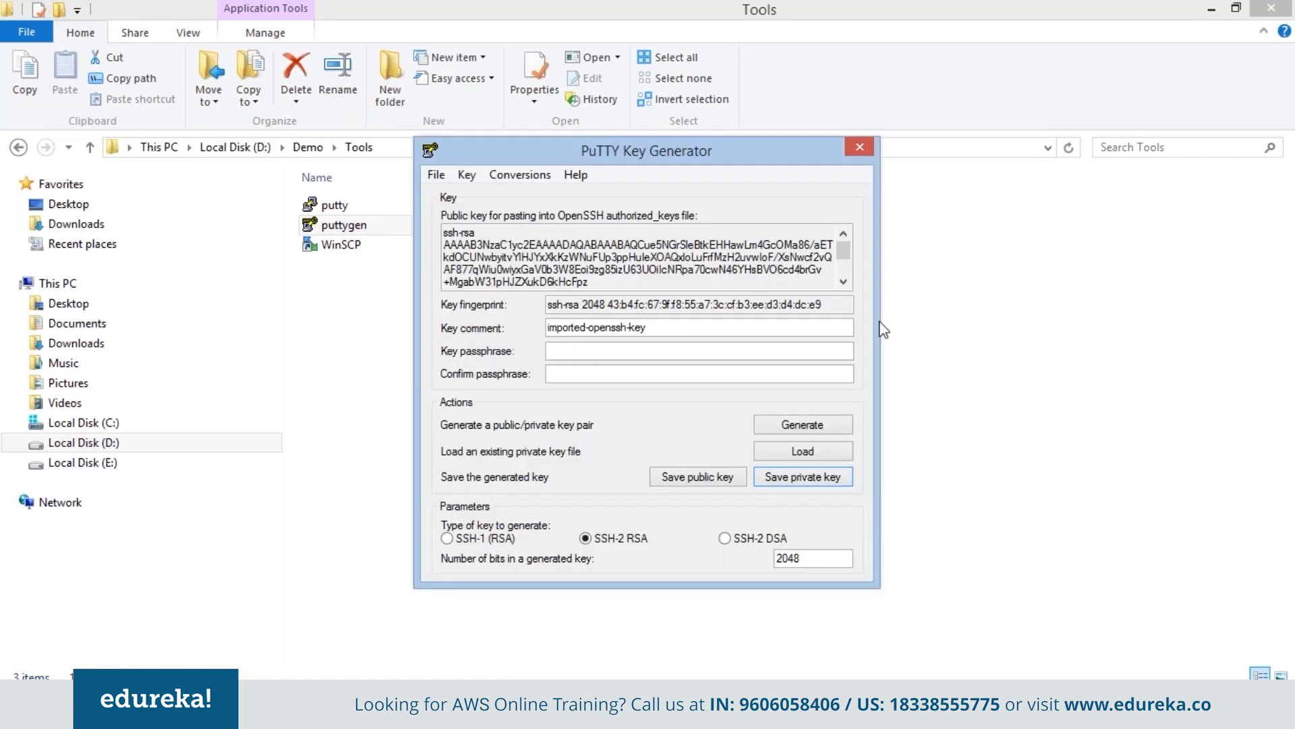
click(852, 147)
Set PuTTY's host to 52.40.134.41 and choose the .ppk key under SSH Auth.
click(1271, 8)
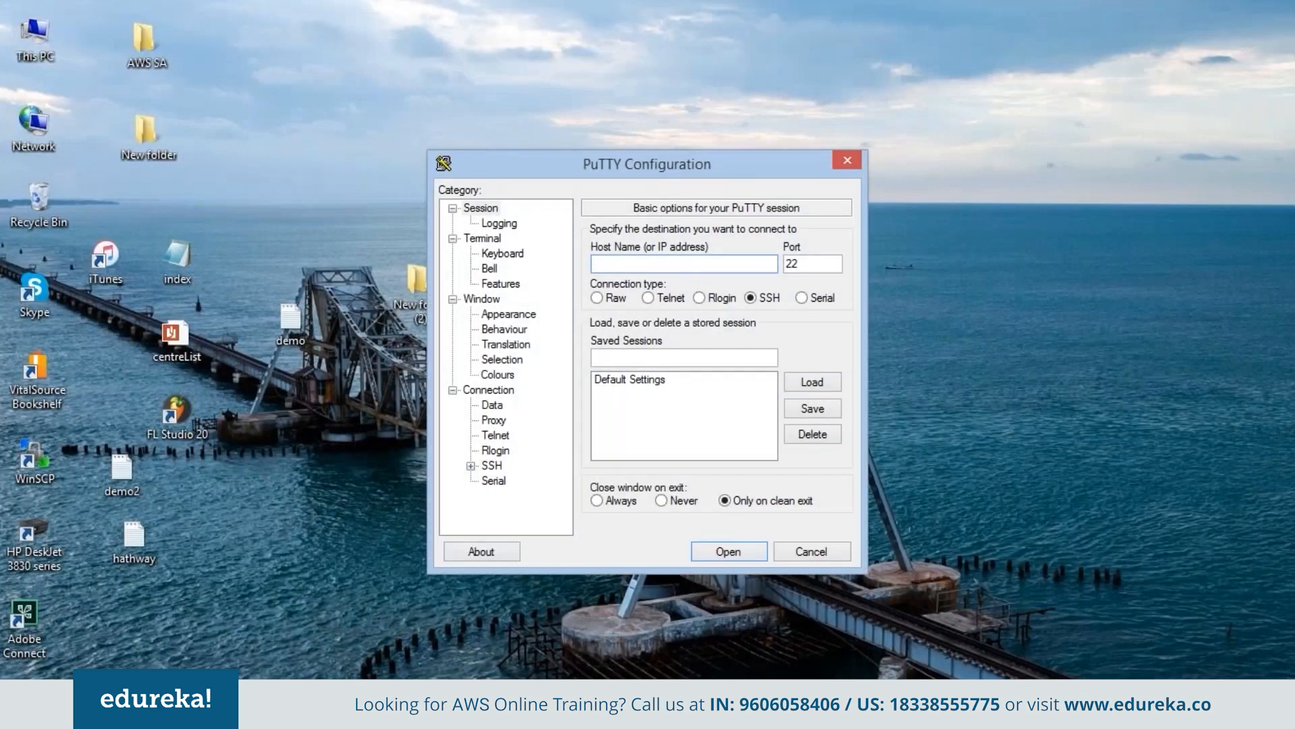
key(alt+Tab)
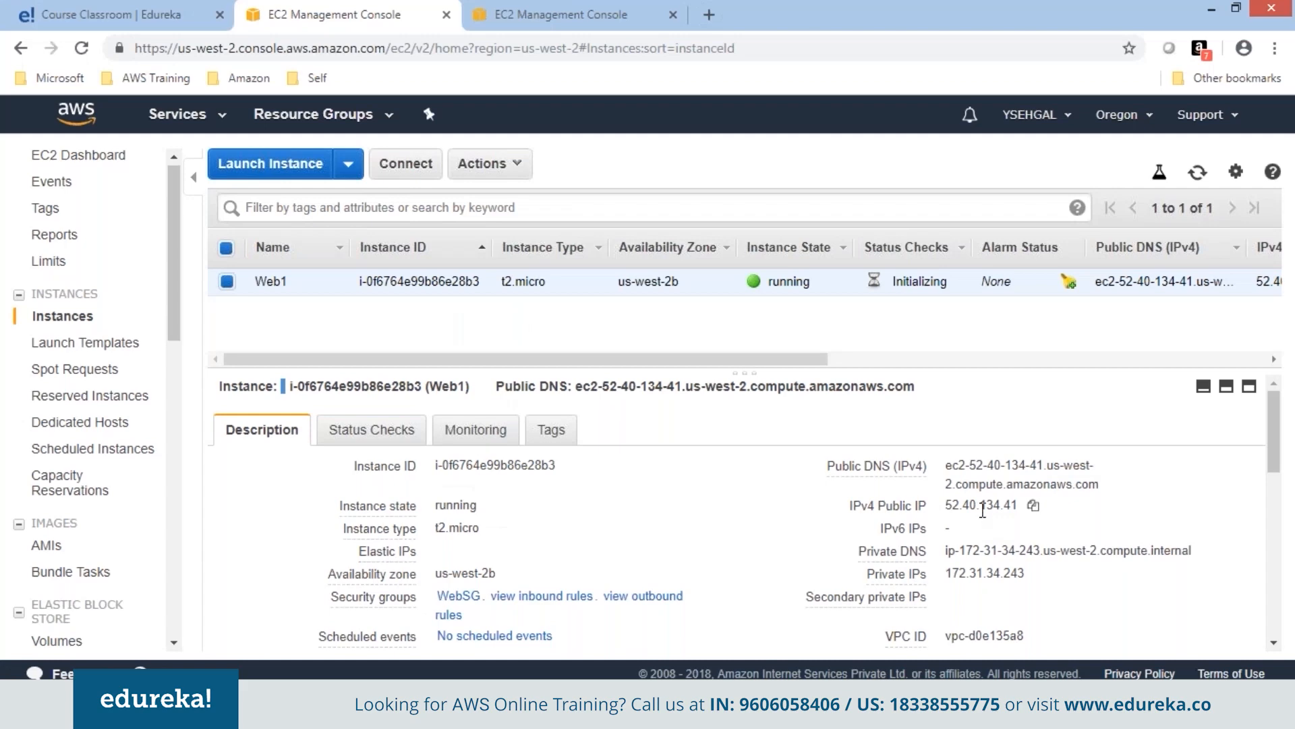
double_click(981, 505)
click(365, 707)
click(619, 267)
text(52.40.134.41)
click(470, 466)
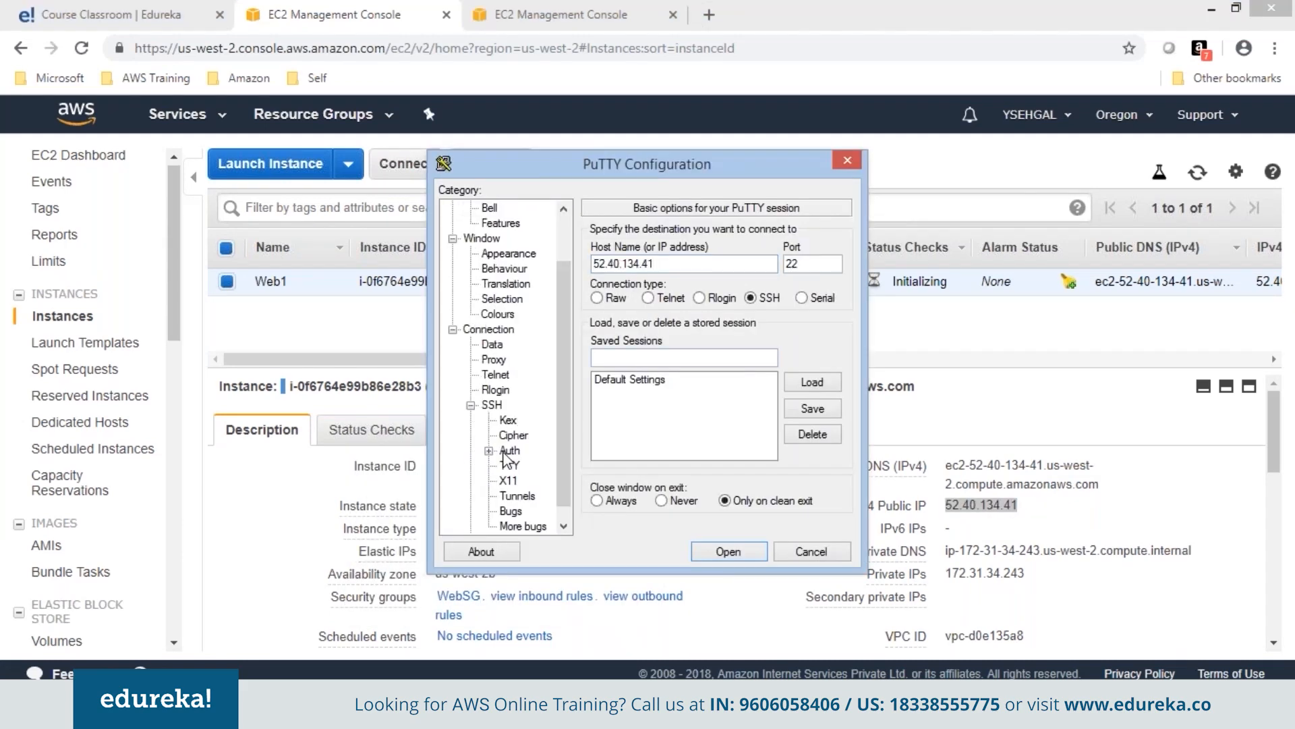
click(505, 454)
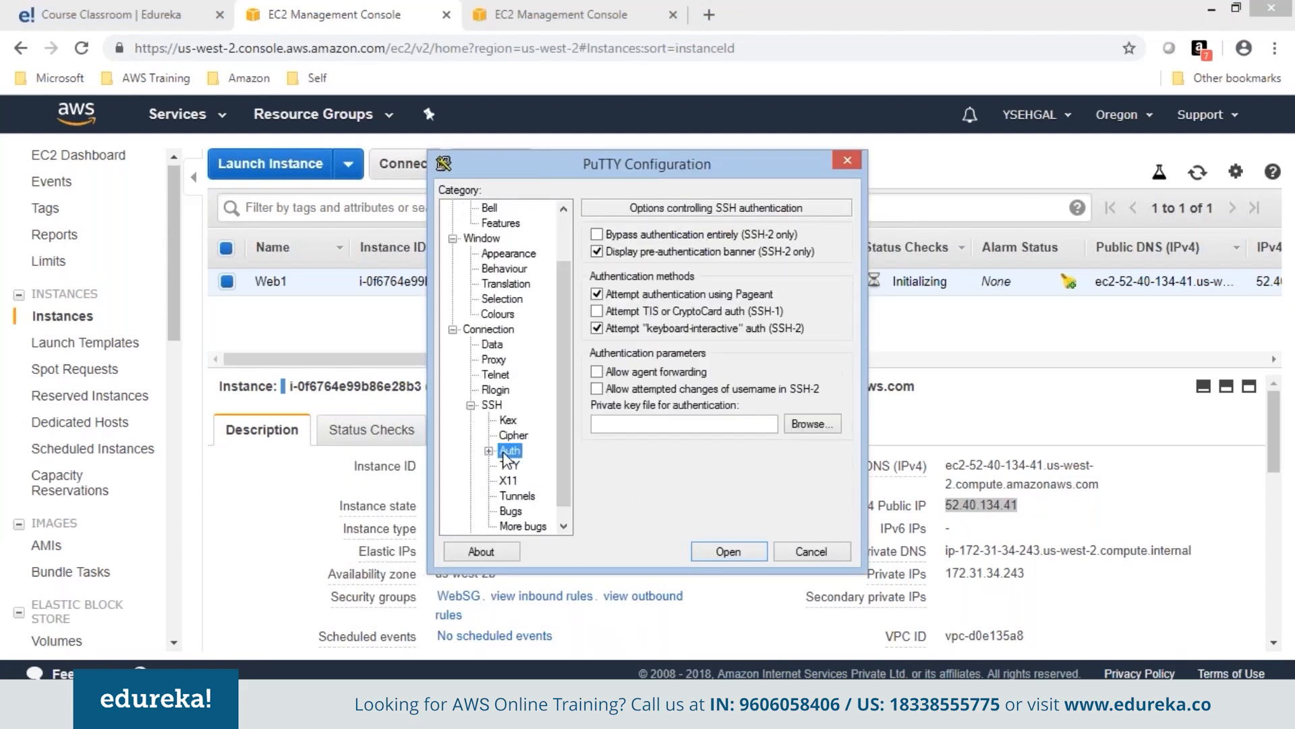
click(809, 425)
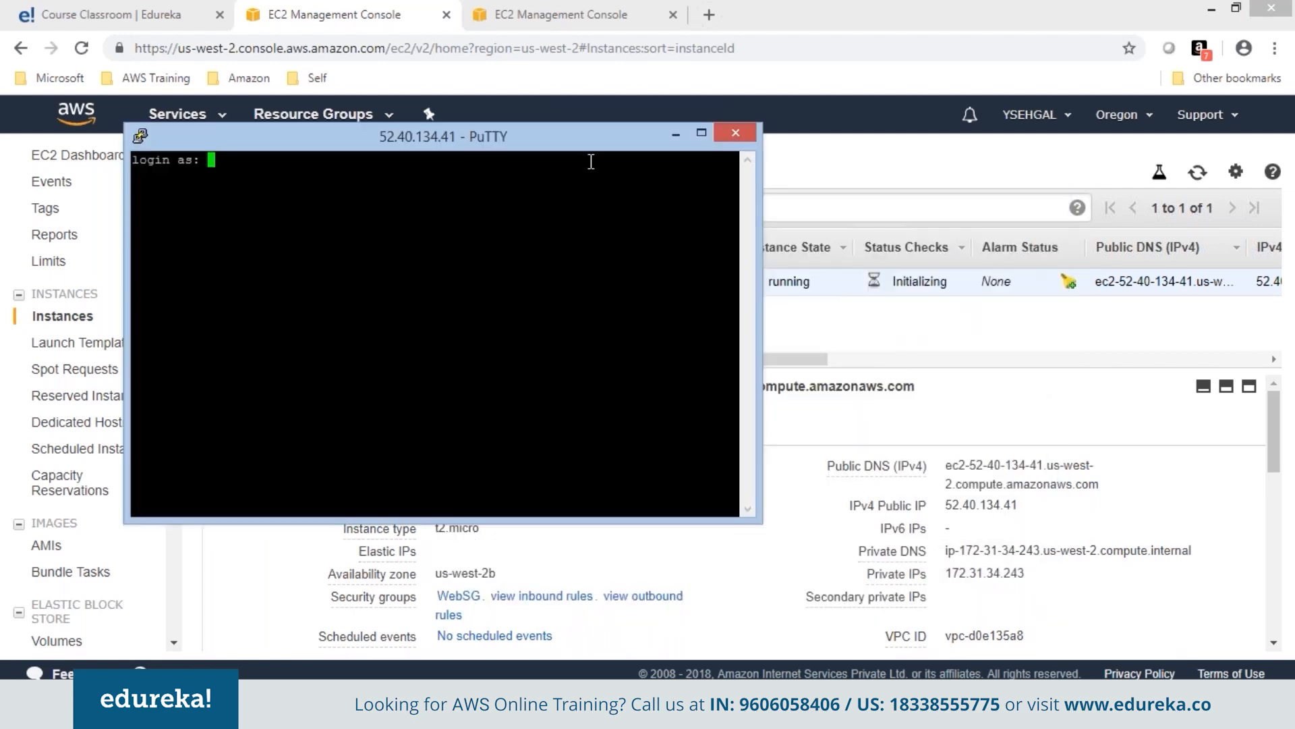
Log in as ec2-user, become root with sudo su, and maximize the terminal.
drag(578, 141, 739, 278)
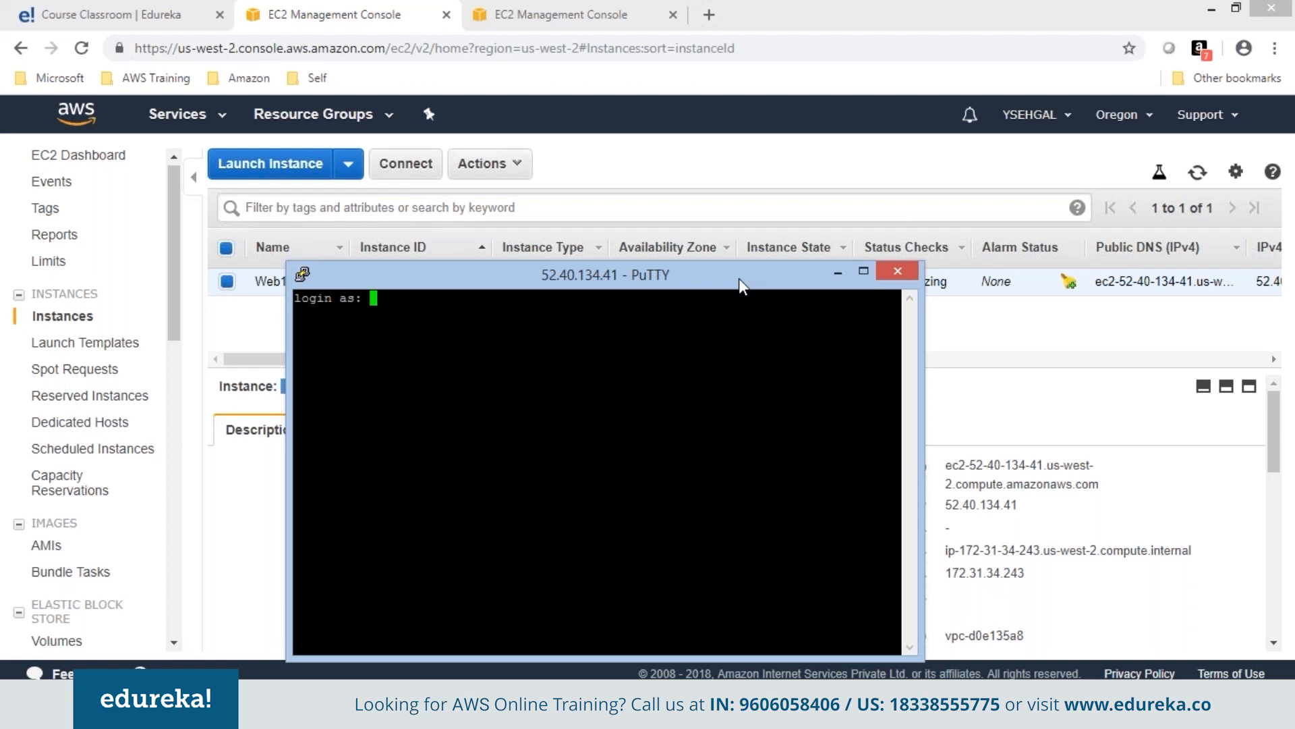
text(ec2-user)
key(Return)
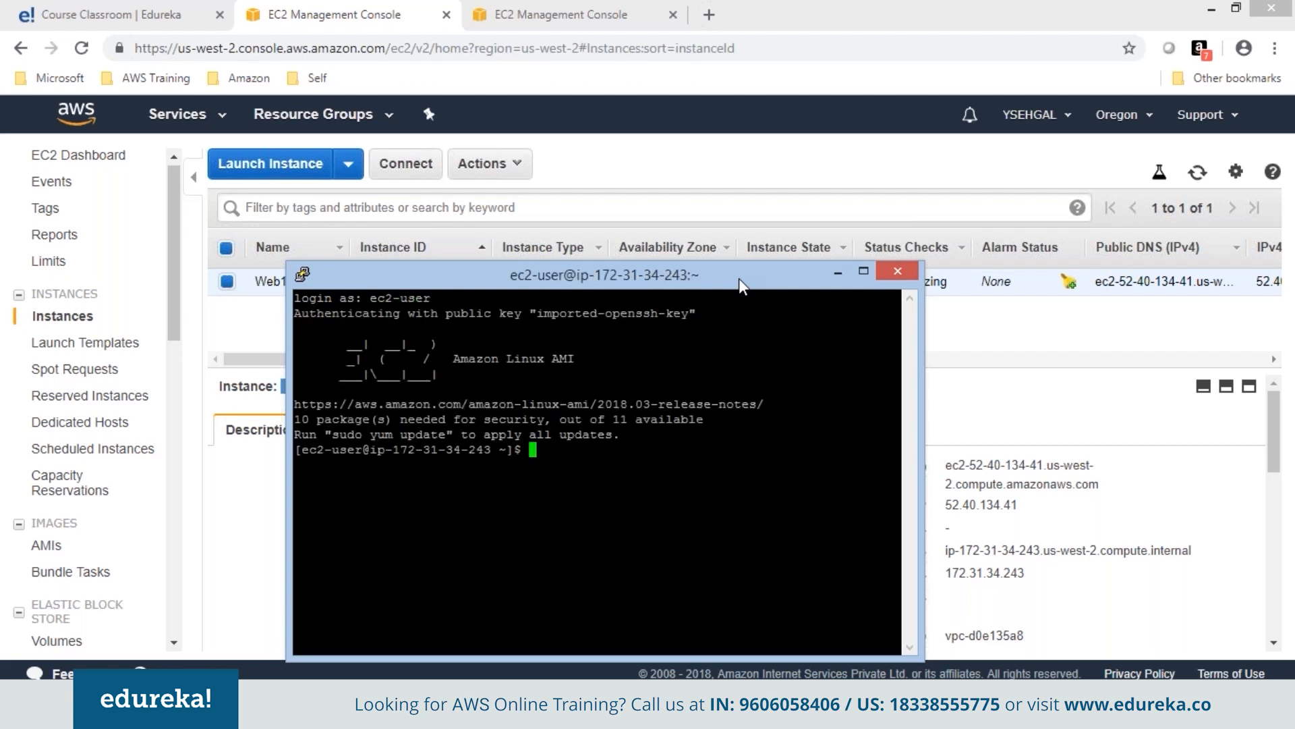
text(sudo su)
key(Return)
key(ctrl+l)
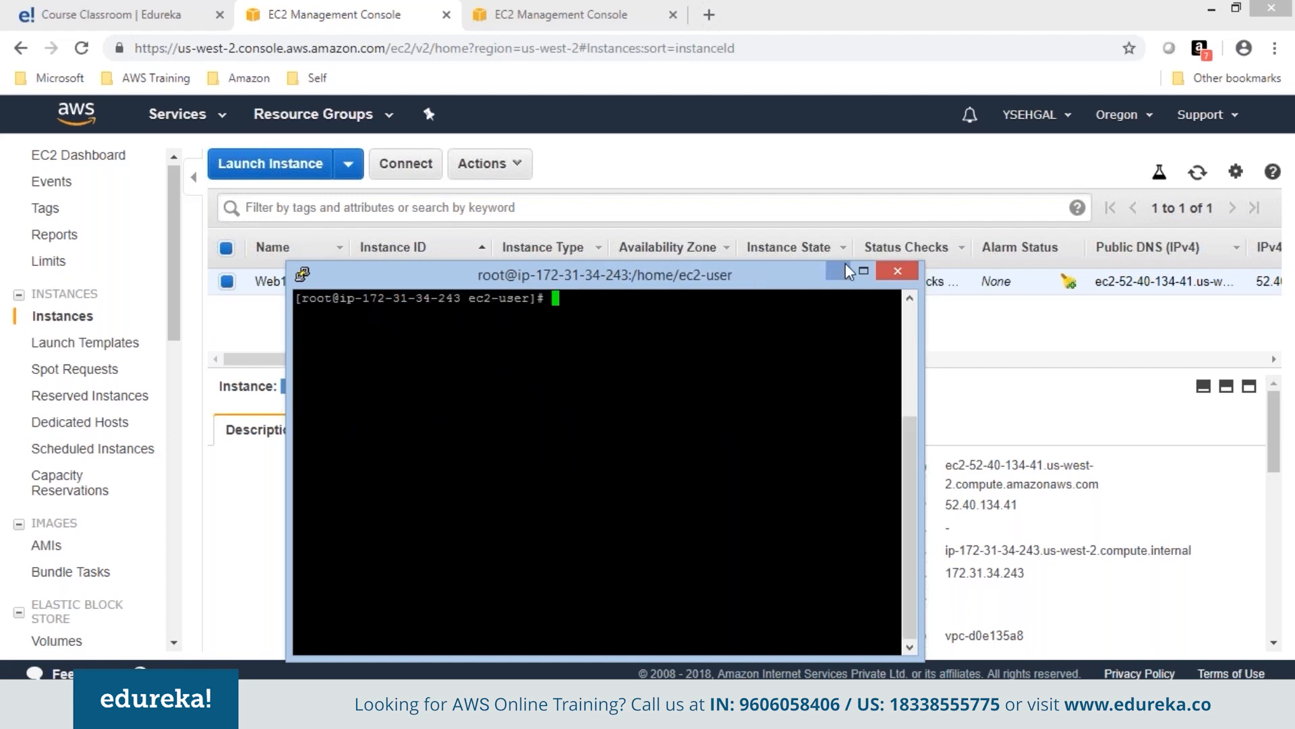
click(863, 270)
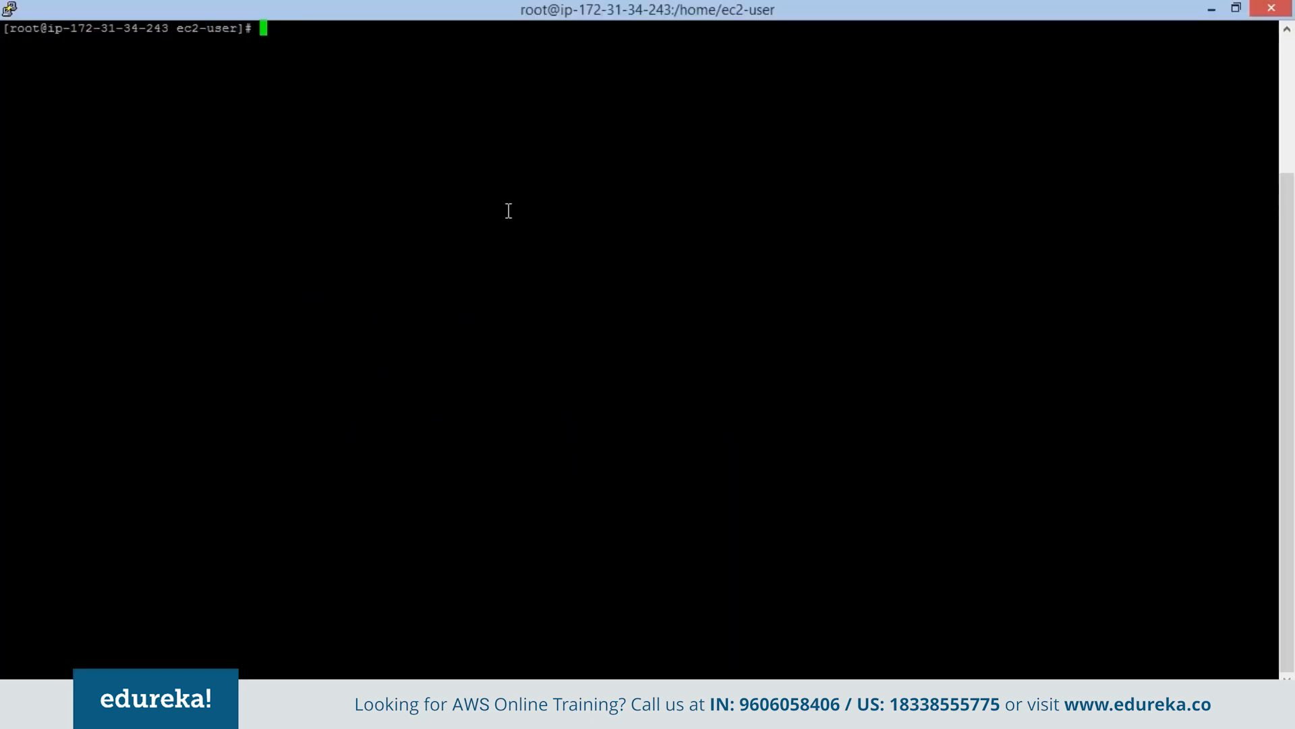
Install Apache with yum install httpd, confirming with y.
text(yum)
text(install httpd)
key(Return)
text(y)
key(Return)
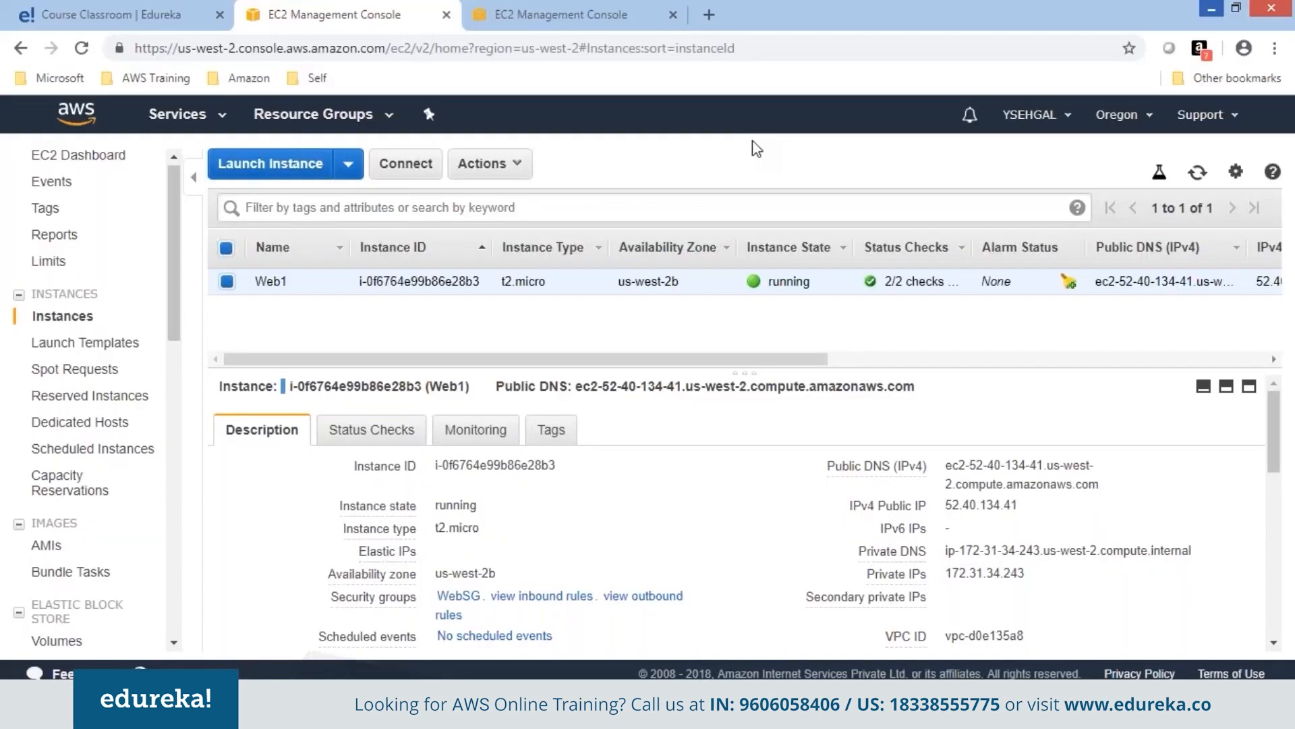
Copy the public IP 52.40.134.41 and load it in a new browser tab.
drag(977, 506, 1021, 506)
double_click(974, 506)
key(ctrl+c)
click(708, 14)
key(ctrl+v)
key(Return)
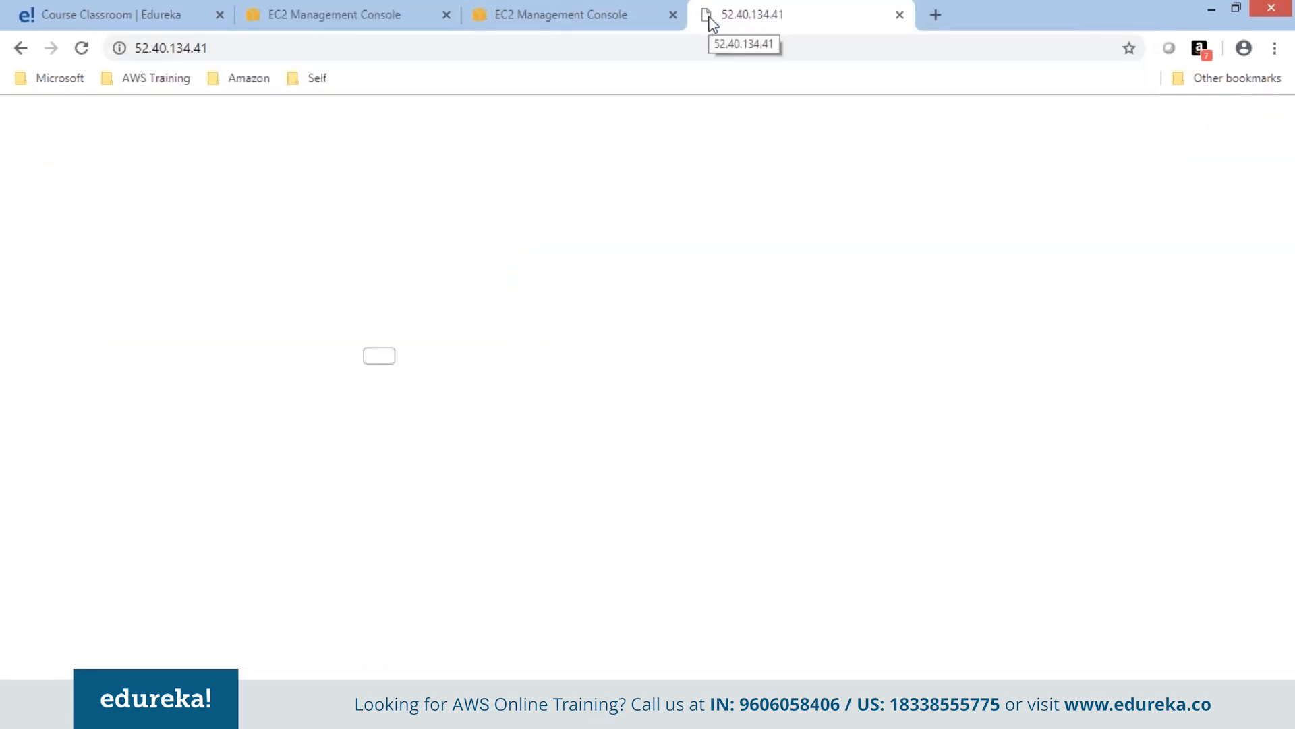
Start Apache with service httpd start and reload the browser page.
click(282, 594)
text(service httpd start)
key(Return)
key(alt+Tab)
right_click(851, 234)
click(868, 294)
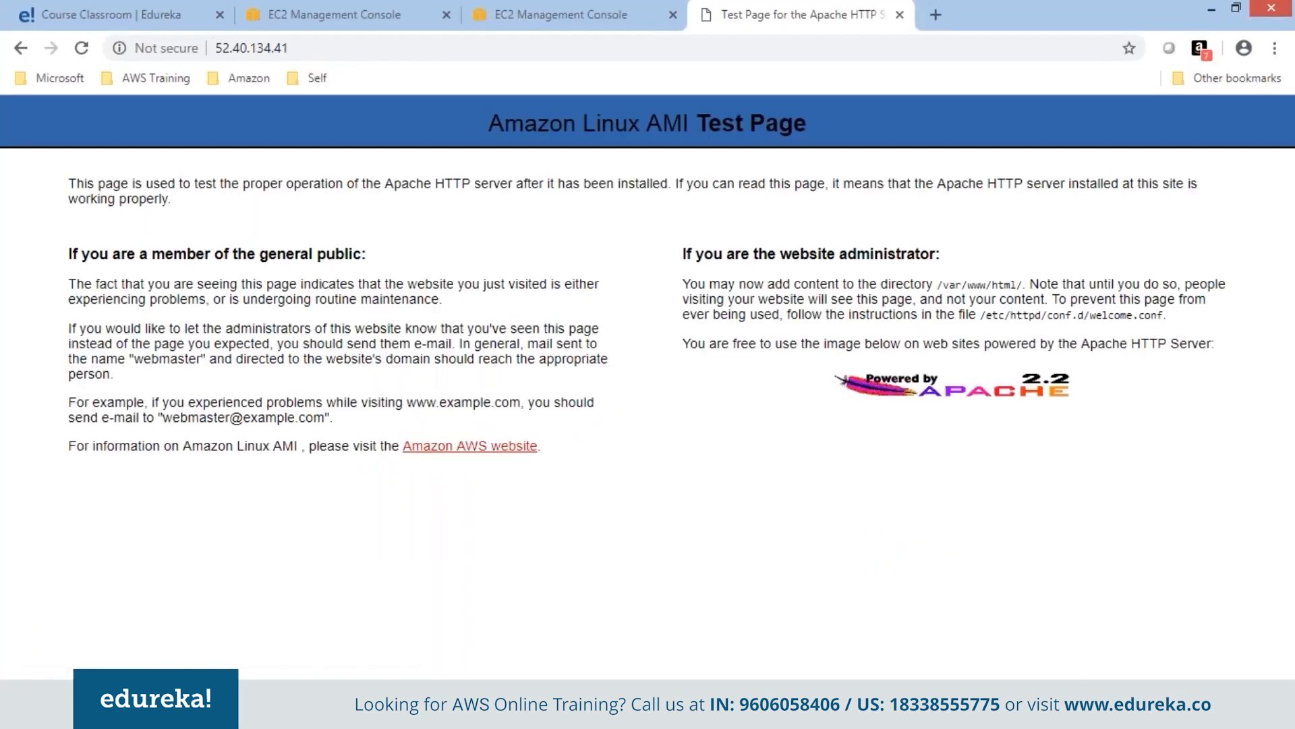
Write '<h1> EC2 Demo </h1>' into /var/www/html/index.html using vi and save.
click(327, 710)
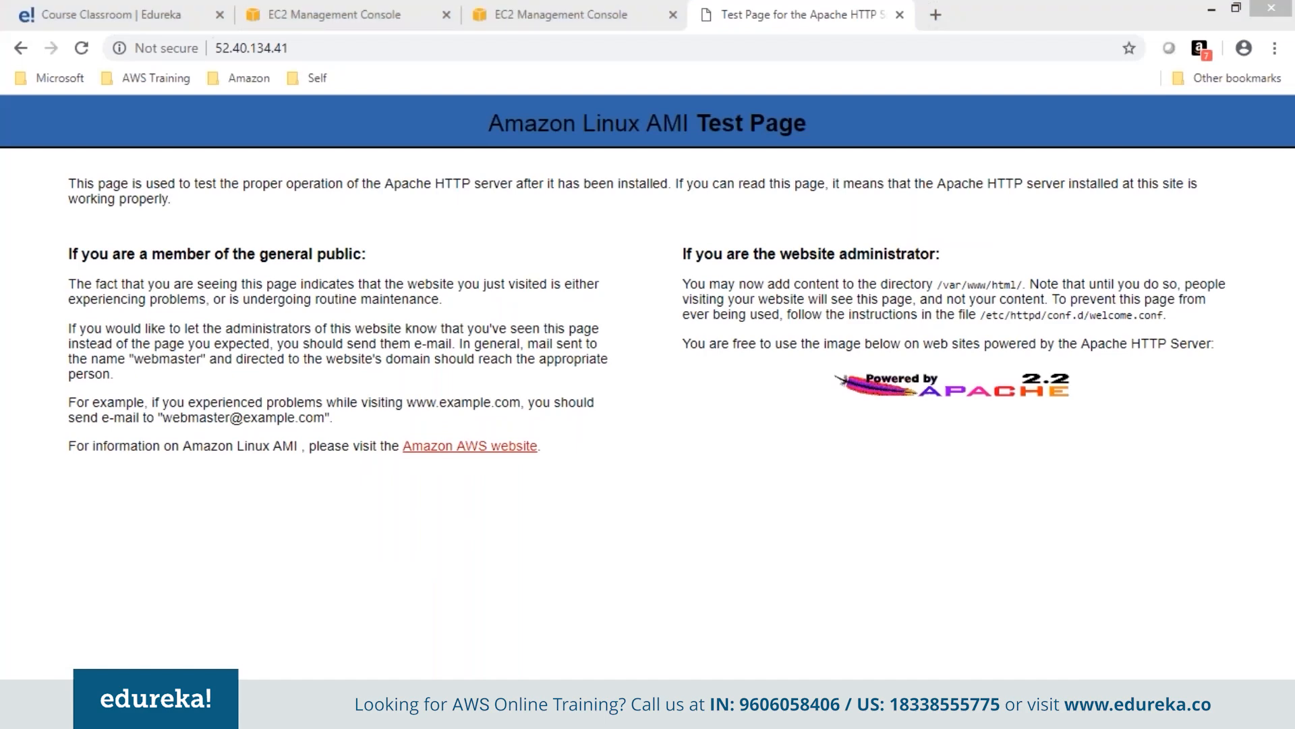
text(vi /var/www/html/index.html)
key(Return)
text(i<h1> EC2 Demo </h1>)
key(Escape)
text(:wq)
key(Return)
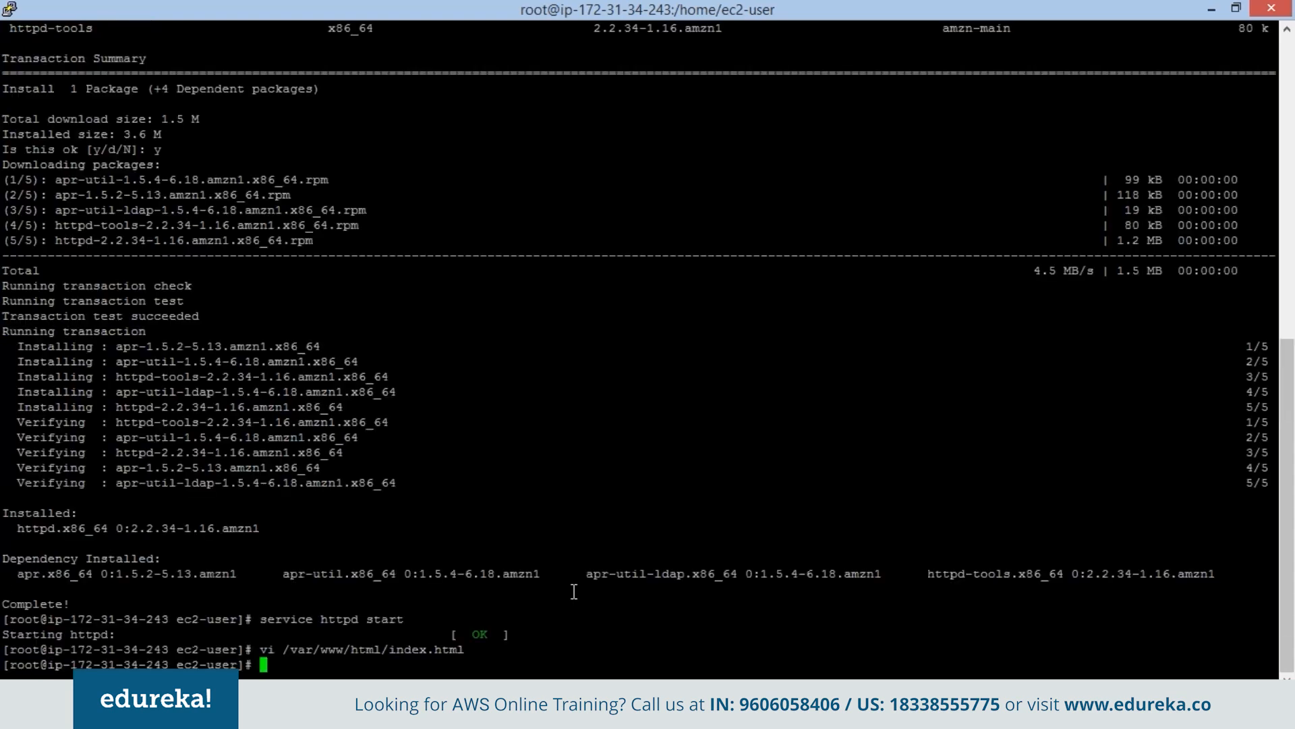
Reload the browser page to display the EC2 Demo heading.
click(1212, 9)
right_click(858, 205)
right_click(689, 266)
click(743, 328)
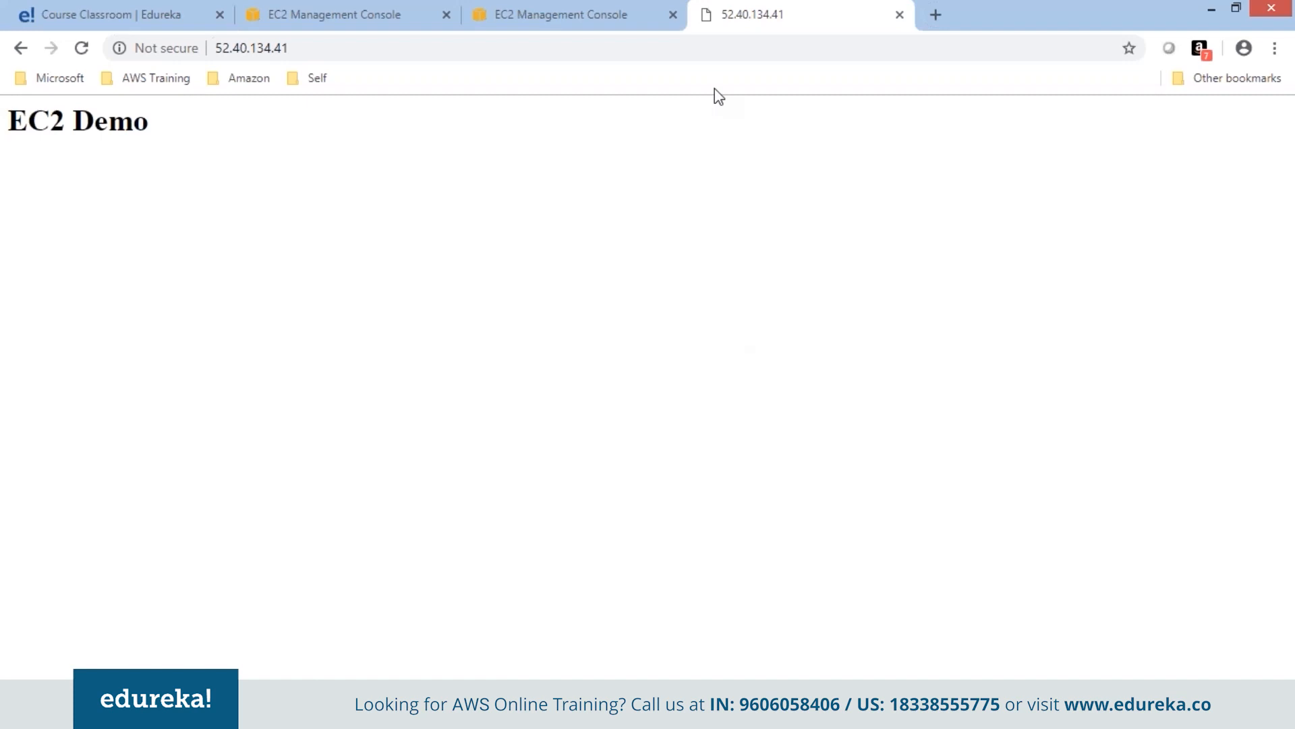
Return to the EC2 Management Console tab showing the Web1 instance.
click(382, 14)
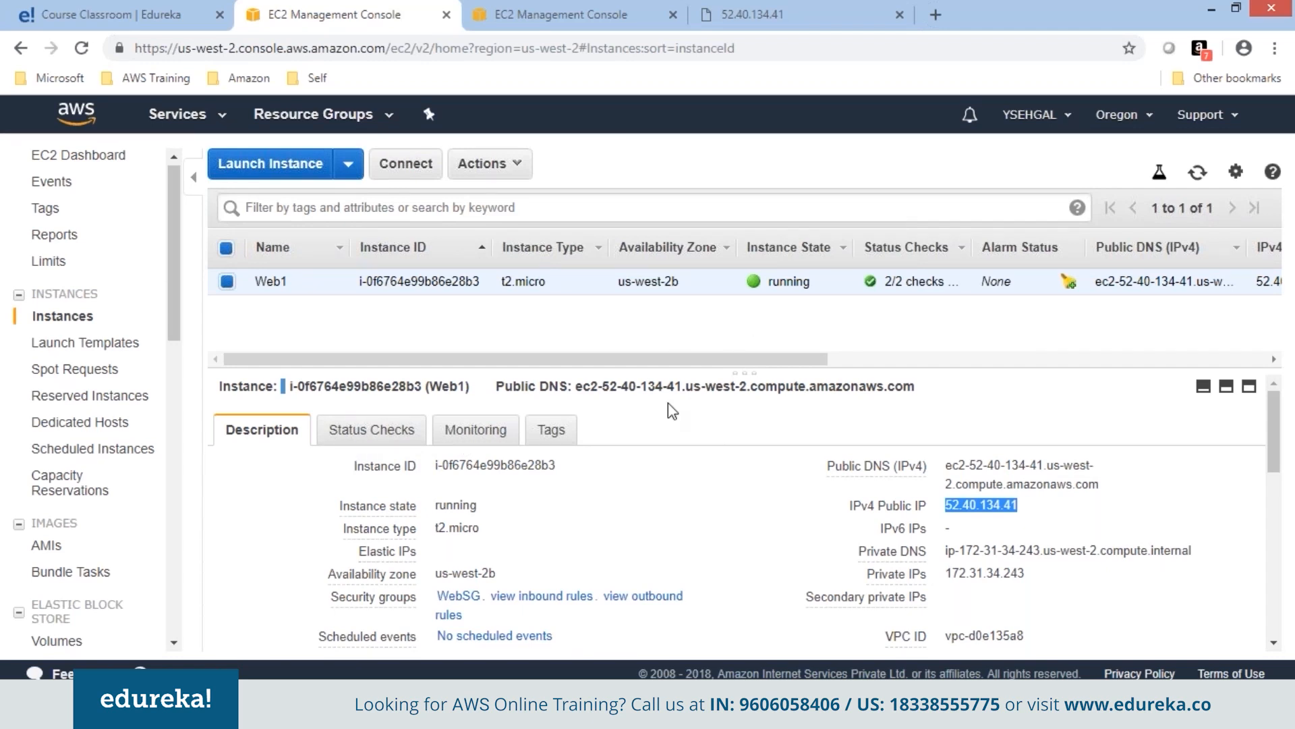
Review Web1's Status Checks, Monitoring and Tags tabs in the lower pane.
click(369, 433)
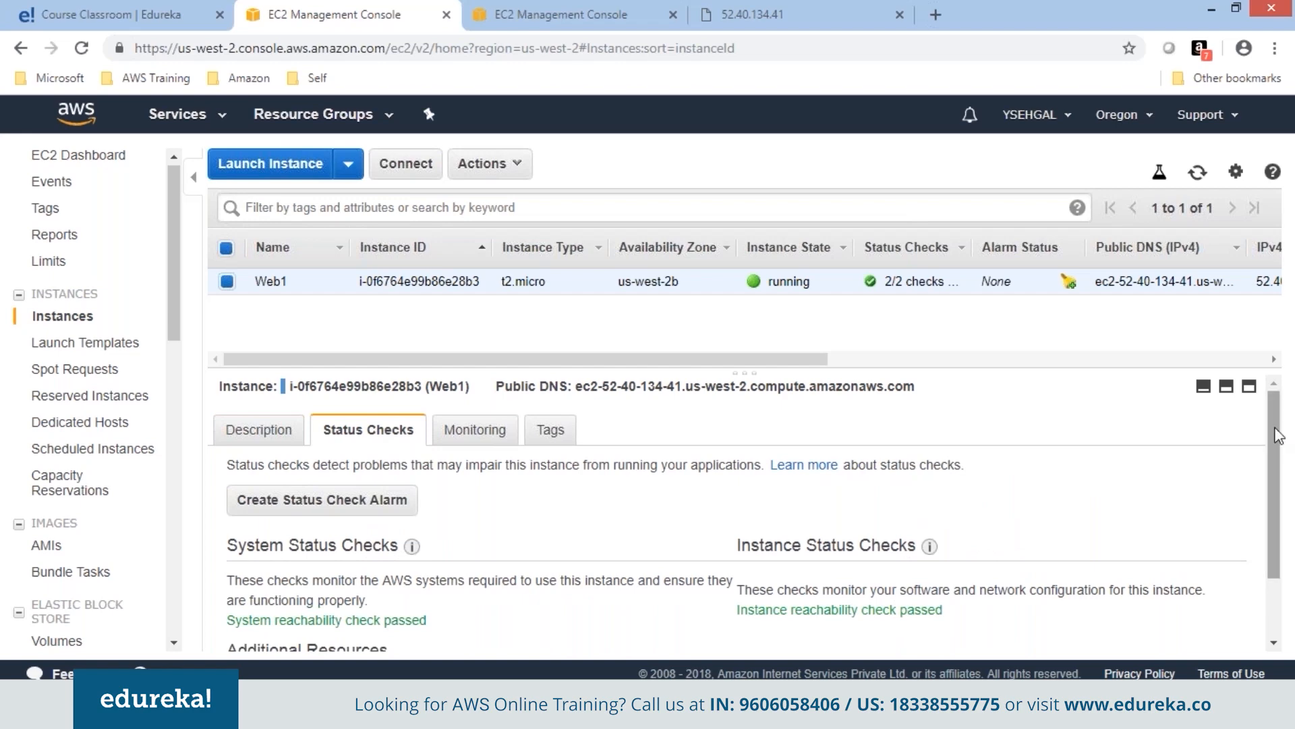
drag(1277, 436, 1277, 492)
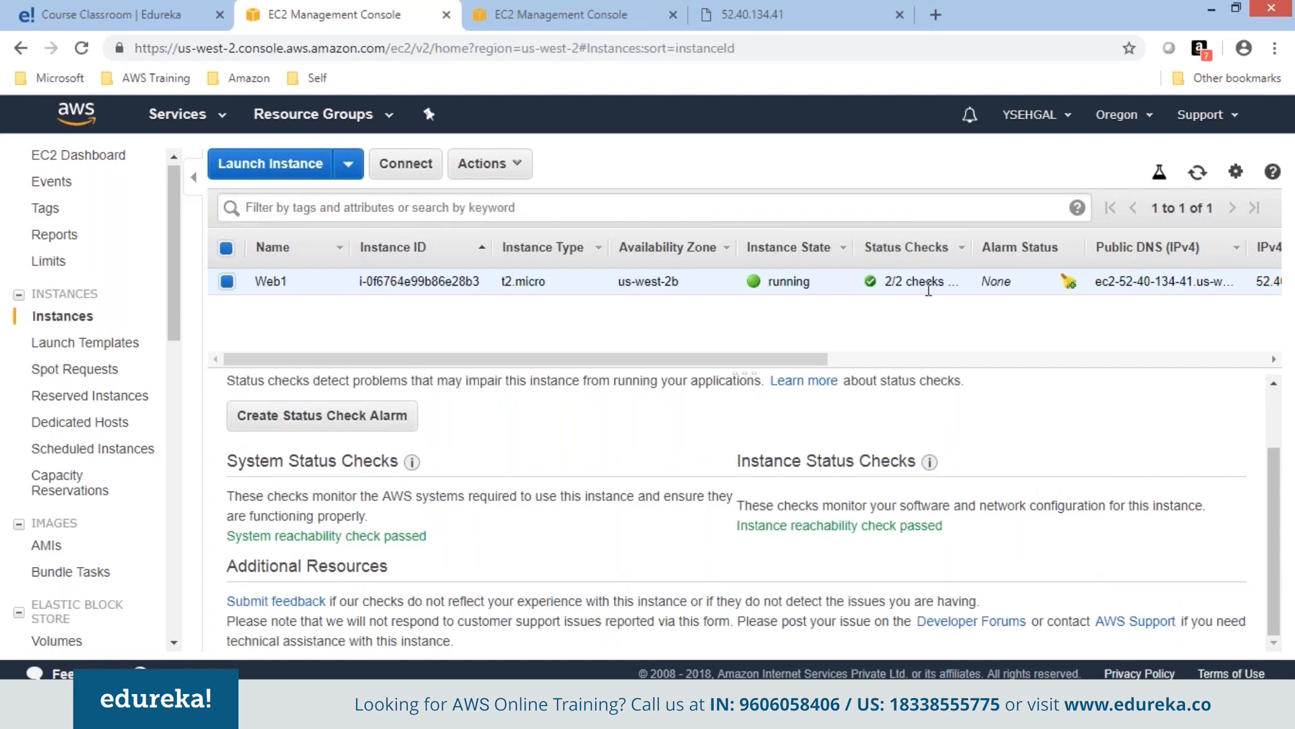
scroll(1143, 489, up, 2)
click(484, 438)
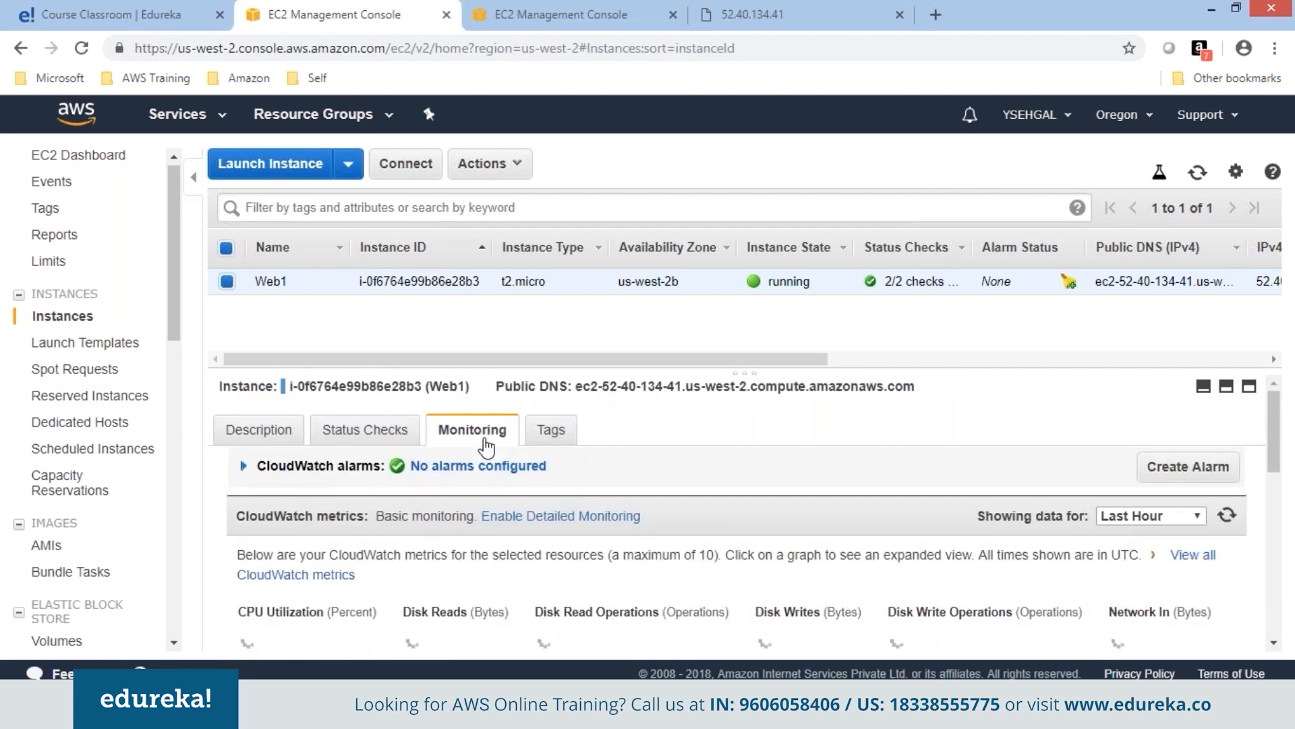
scroll(1080, 486, down, 3)
drag(1277, 412, 1290, 335)
drag(744, 305, 743, 369)
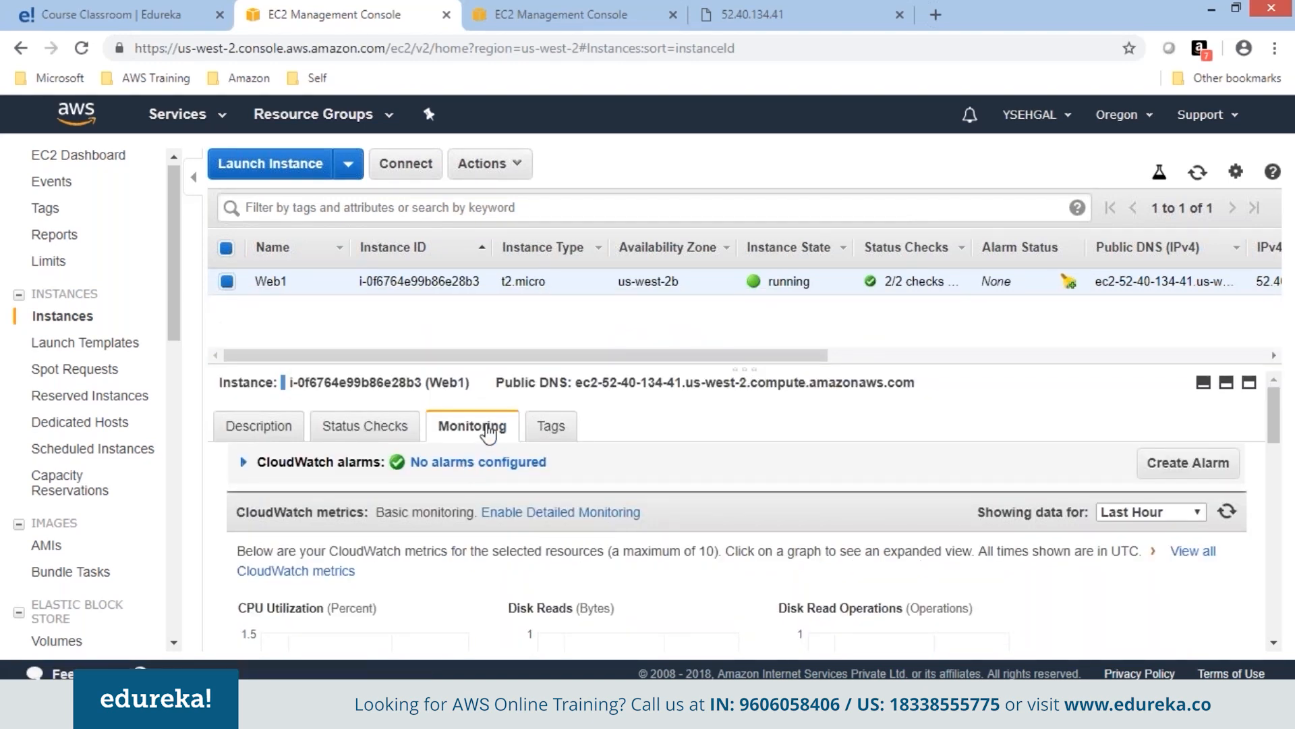
click(567, 430)
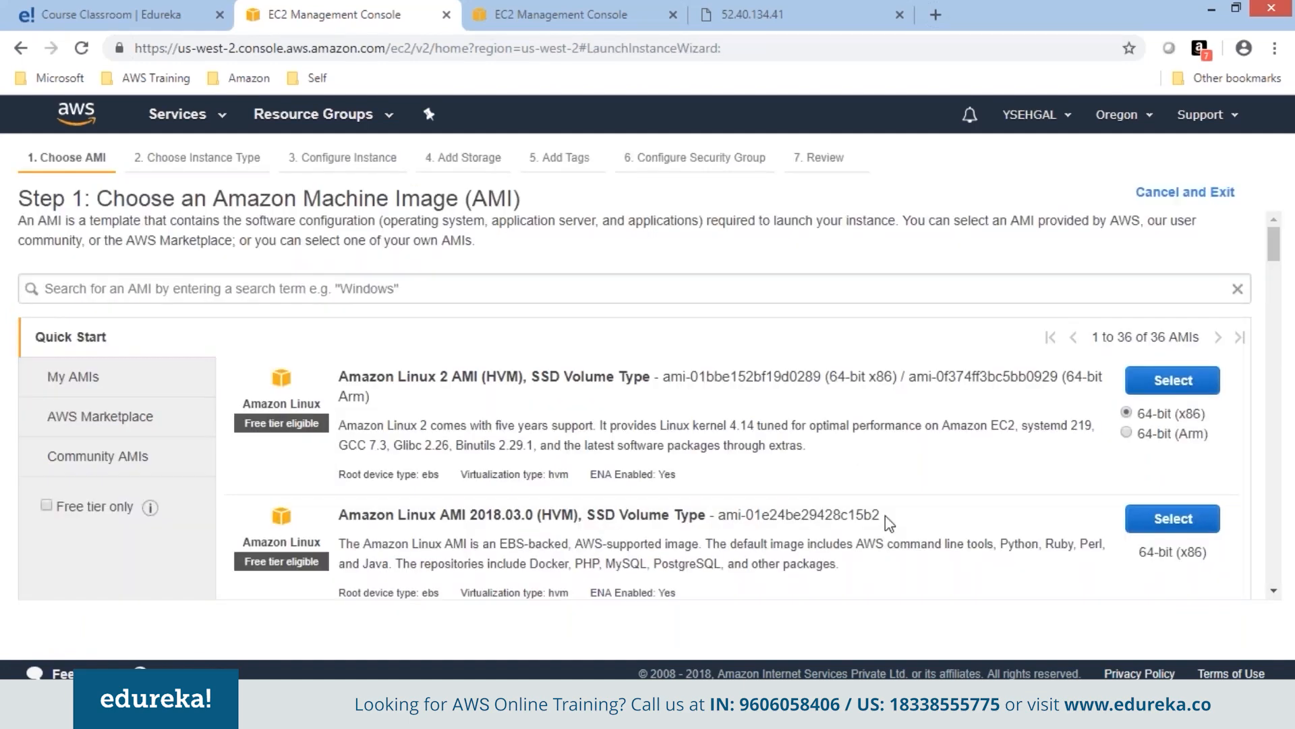
Choose Amazon Linux AMI 2018.03.0 with t2.micro, then view Step 3's Shutdown behavior options.
click(1174, 519)
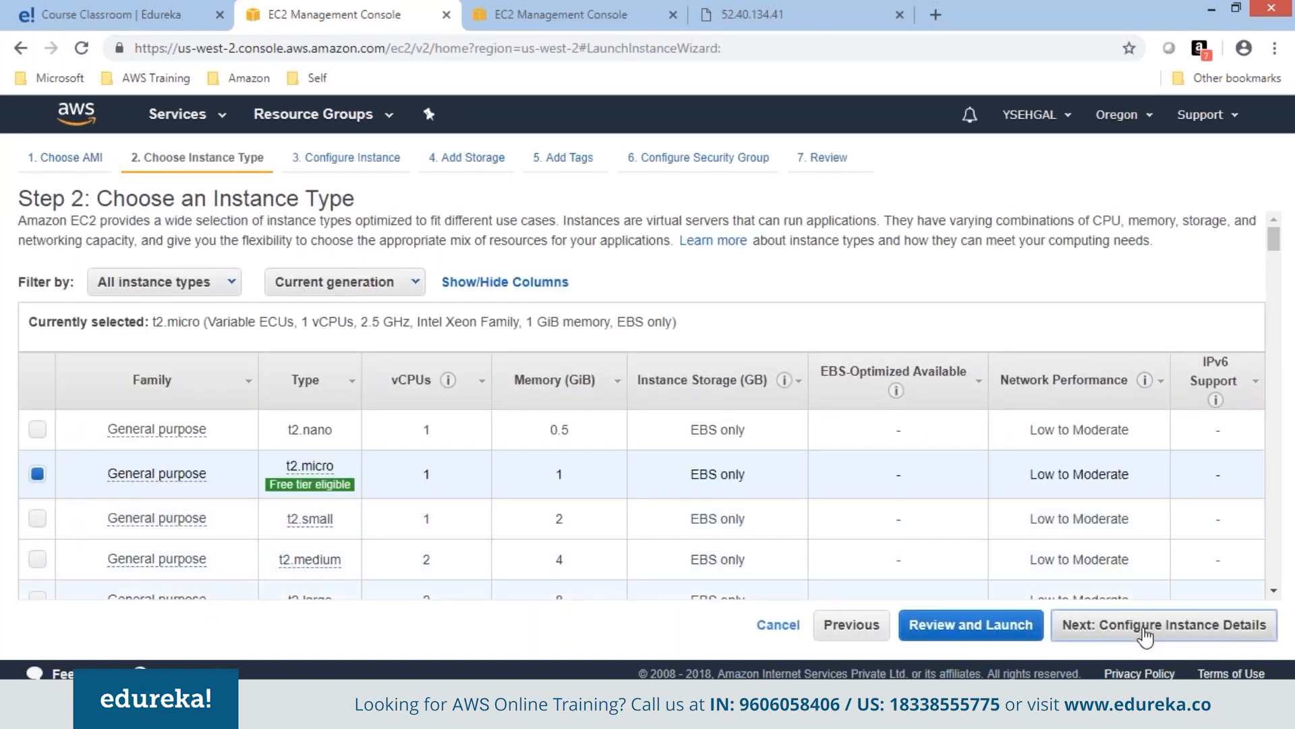
click(1064, 630)
scroll(865, 477, down, 3)
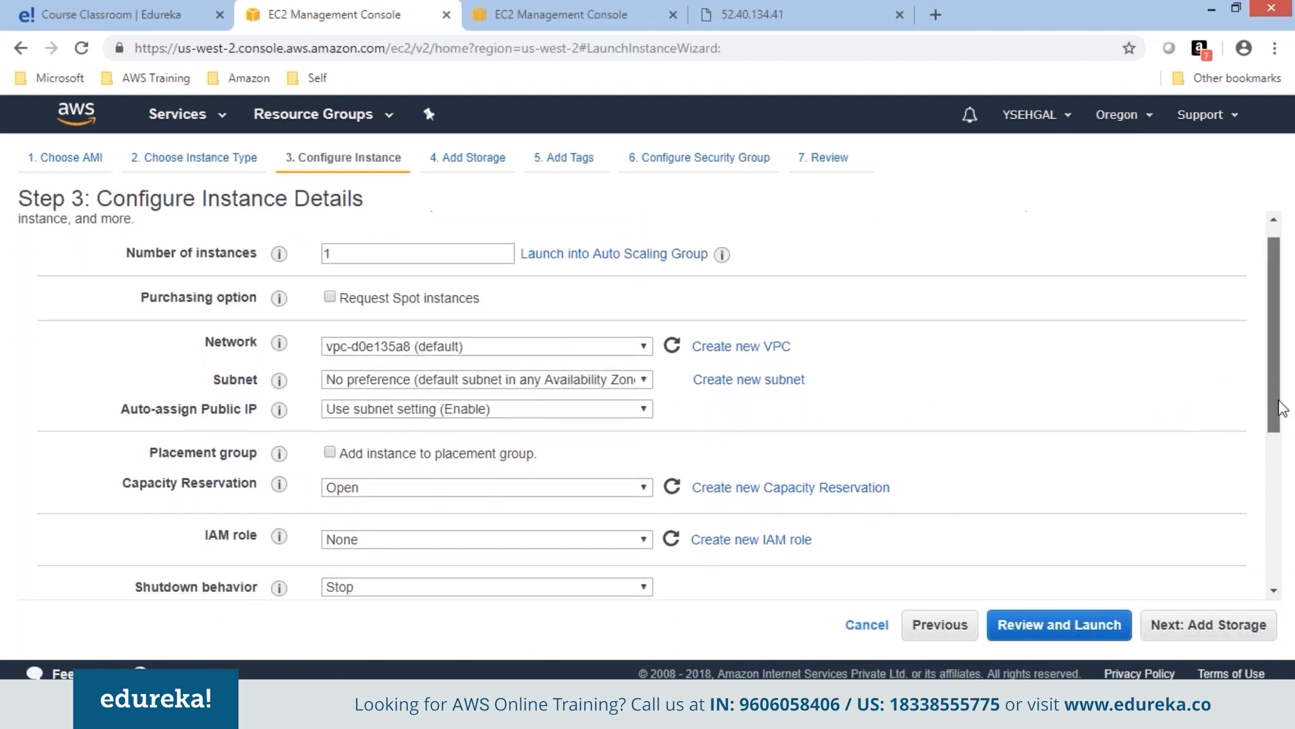
mouse_move(279, 397)
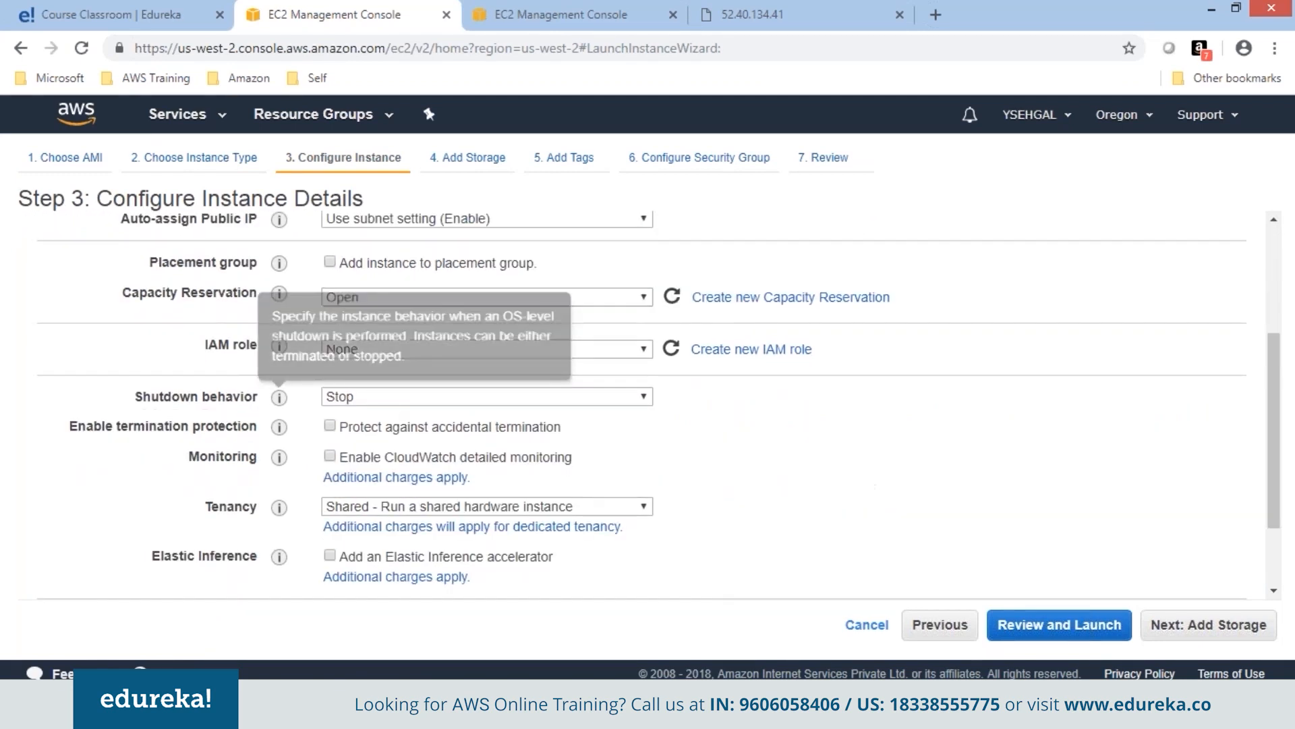
click(436, 402)
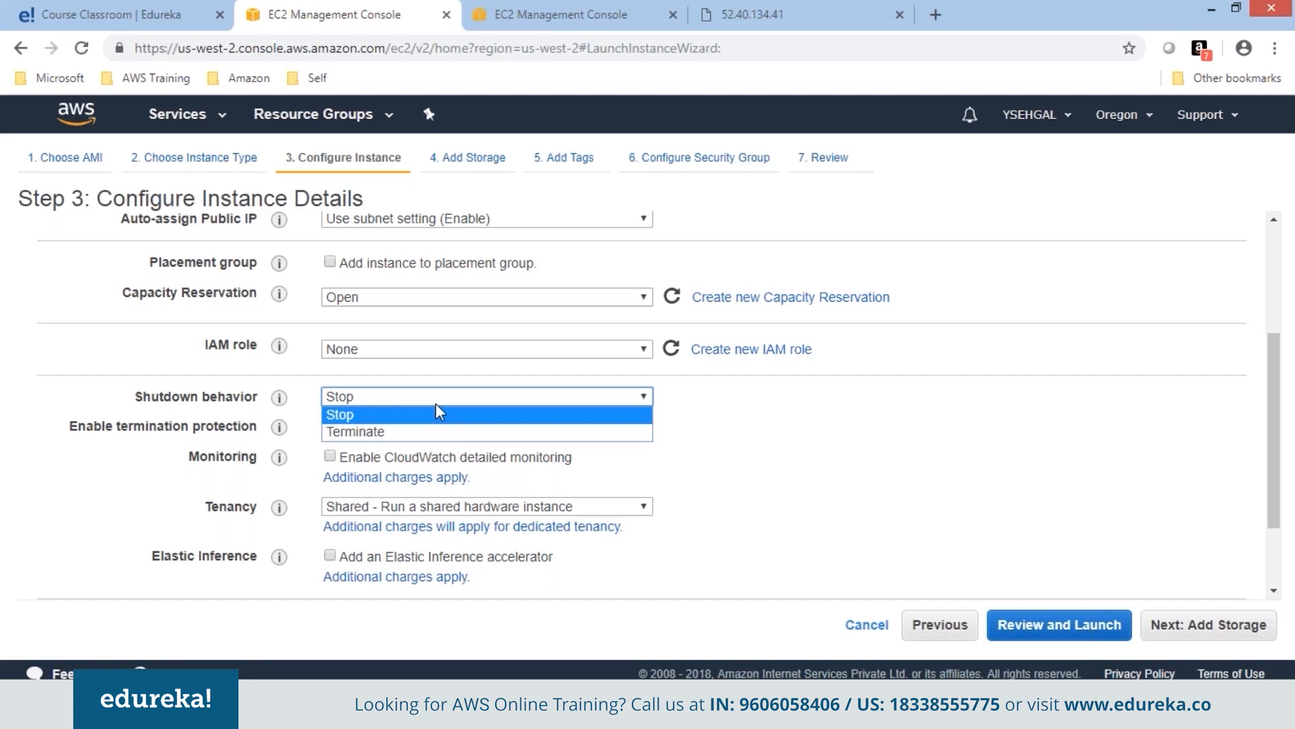
Keep Shutdown behavior on Stop and scroll down to Advanced Details.
click(437, 412)
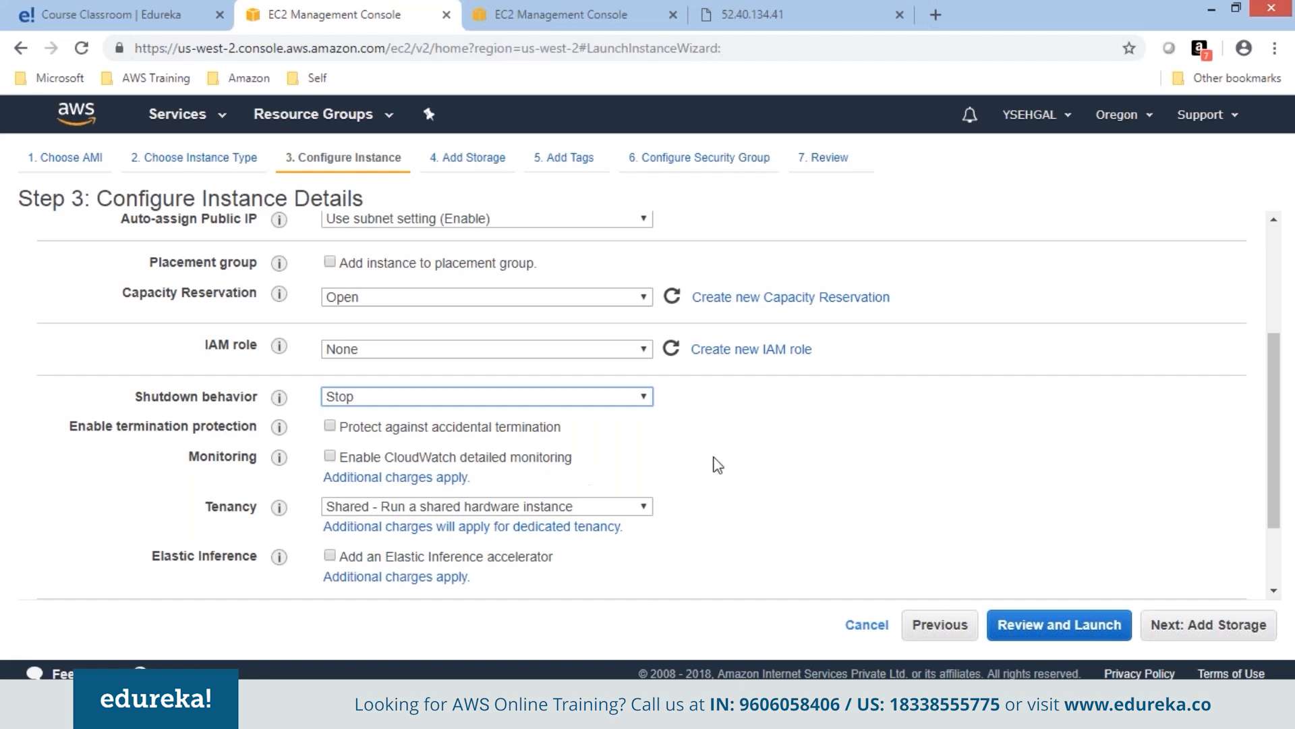
drag(1275, 471, 1280, 565)
Paste the startup script into User data and untick Delete on Termination for the root volume.
click(565, 523)
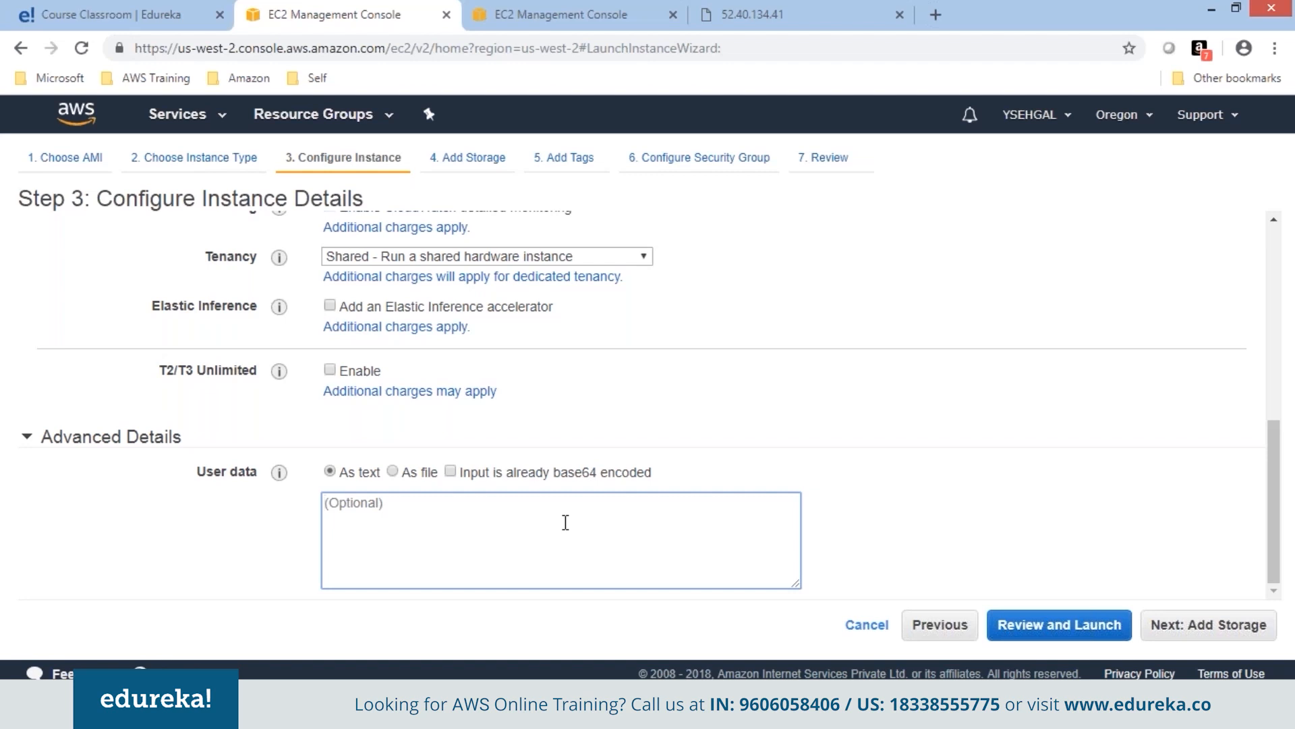
key(ctrl+v)
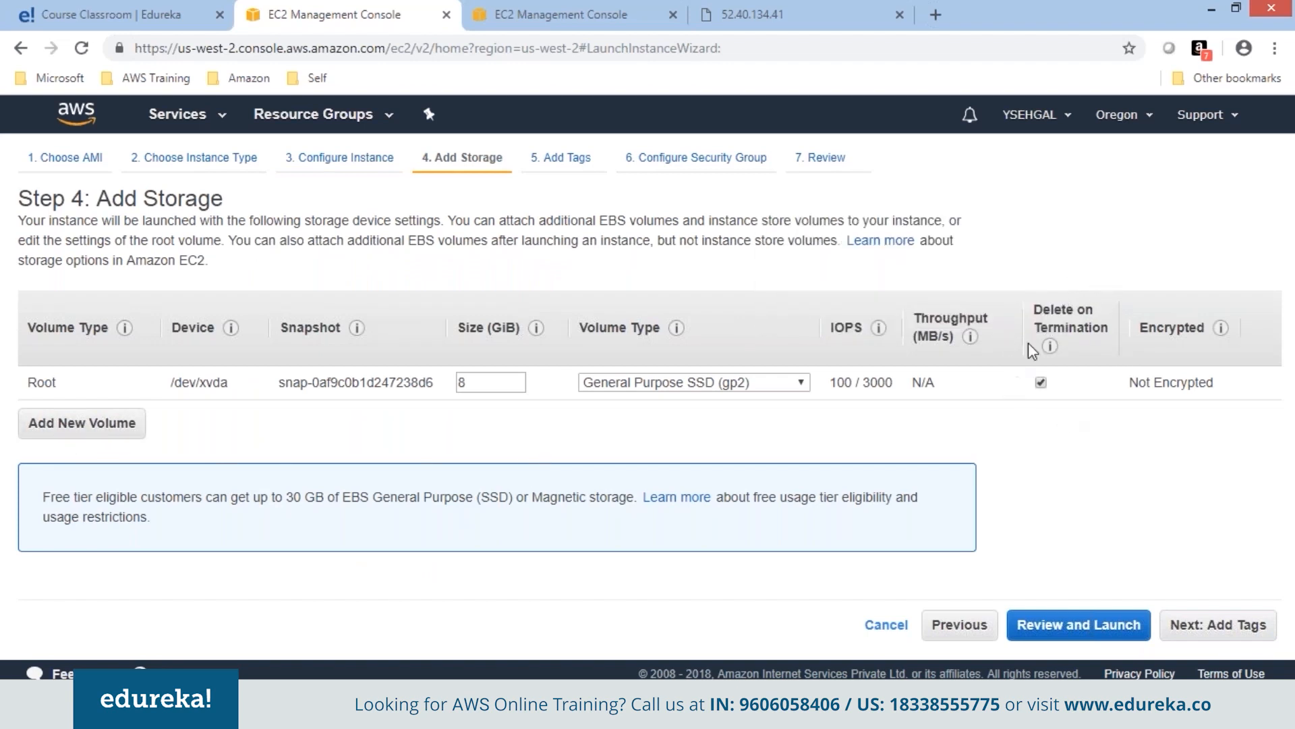
click(1041, 382)
Add a Name tag with value Web1 and continue to the security group step.
click(1217, 624)
click(52, 454)
text(Name)
key(Tab)
text(Web1)
click(1122, 628)
Launch the instance with the existing WebSG security group and the KPDec23 key pair.
click(415, 321)
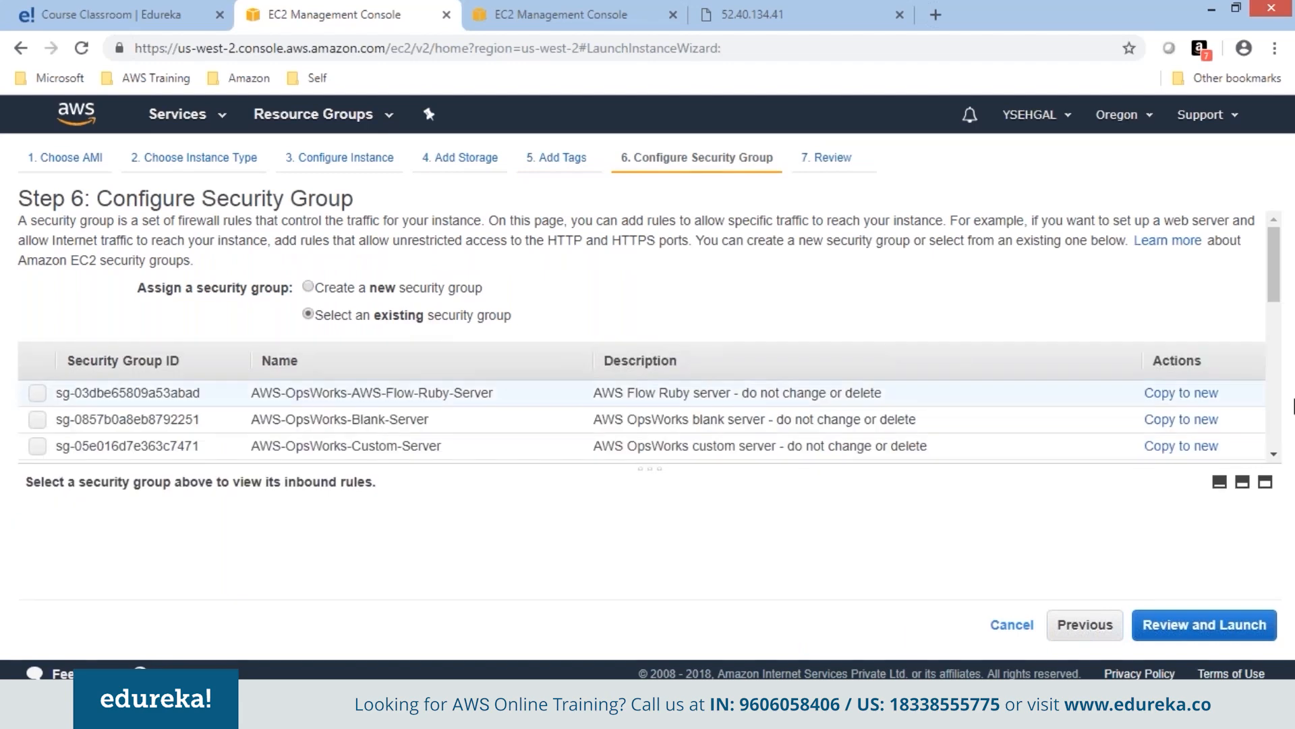
scroll(1261, 418, down, 5)
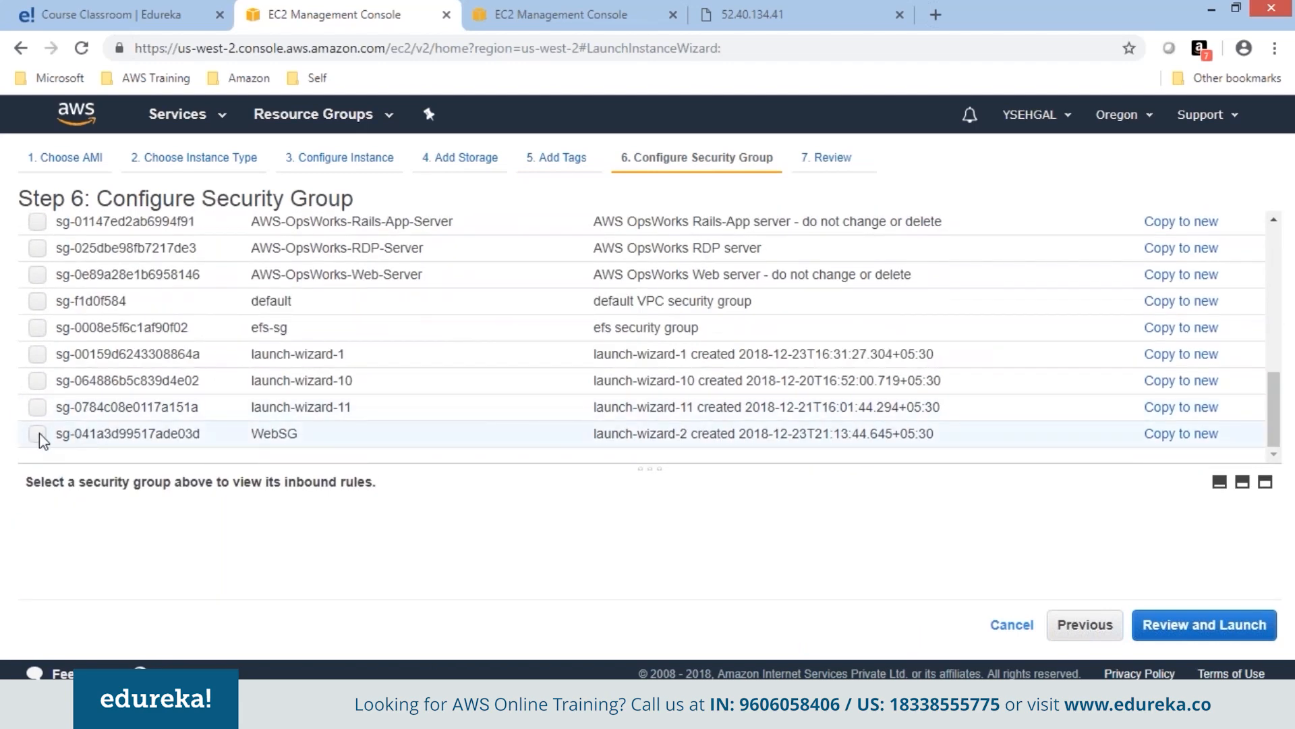
click(37, 434)
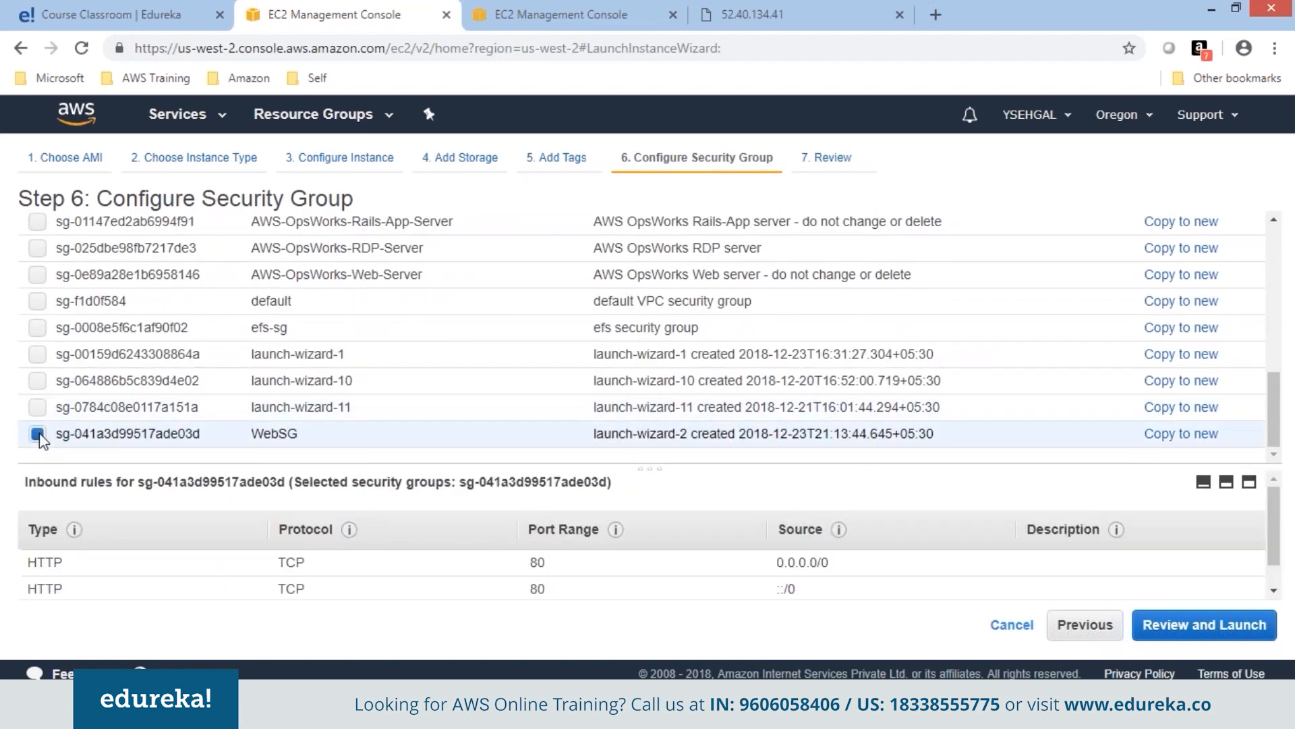
click(1217, 627)
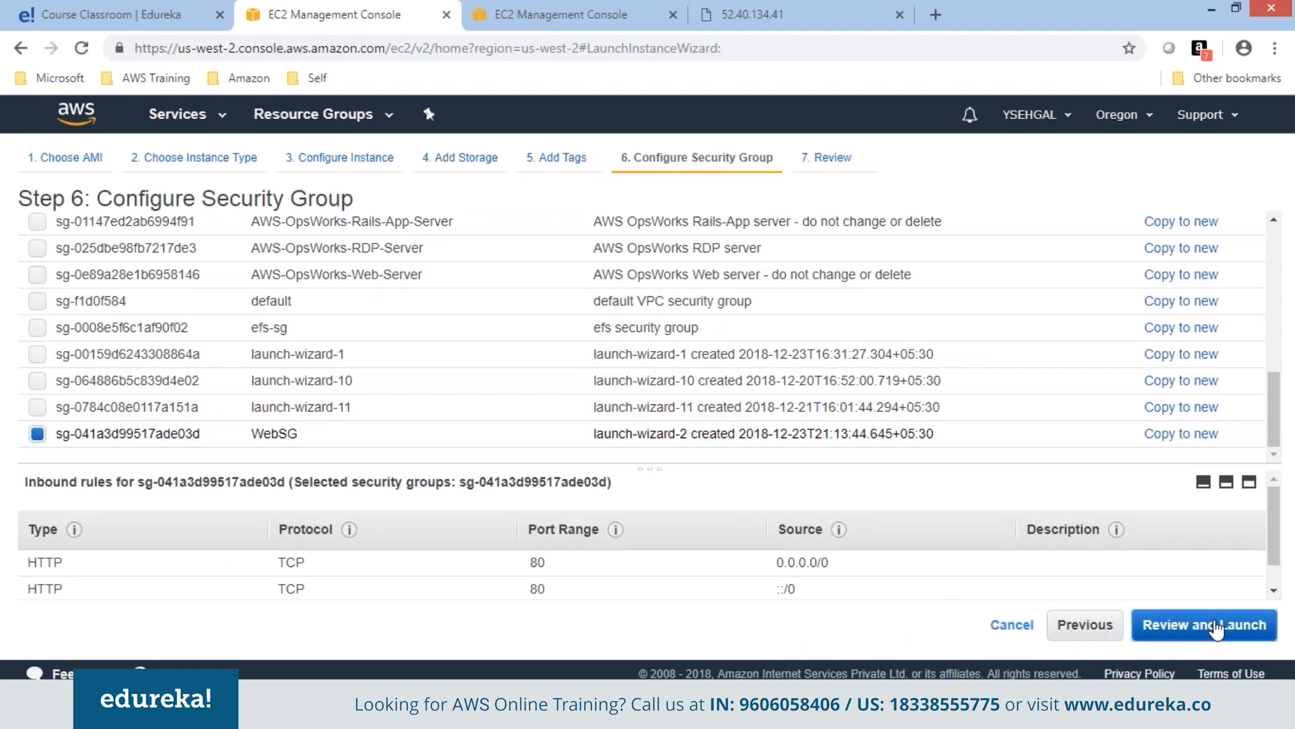
click(1242, 624)
click(607, 489)
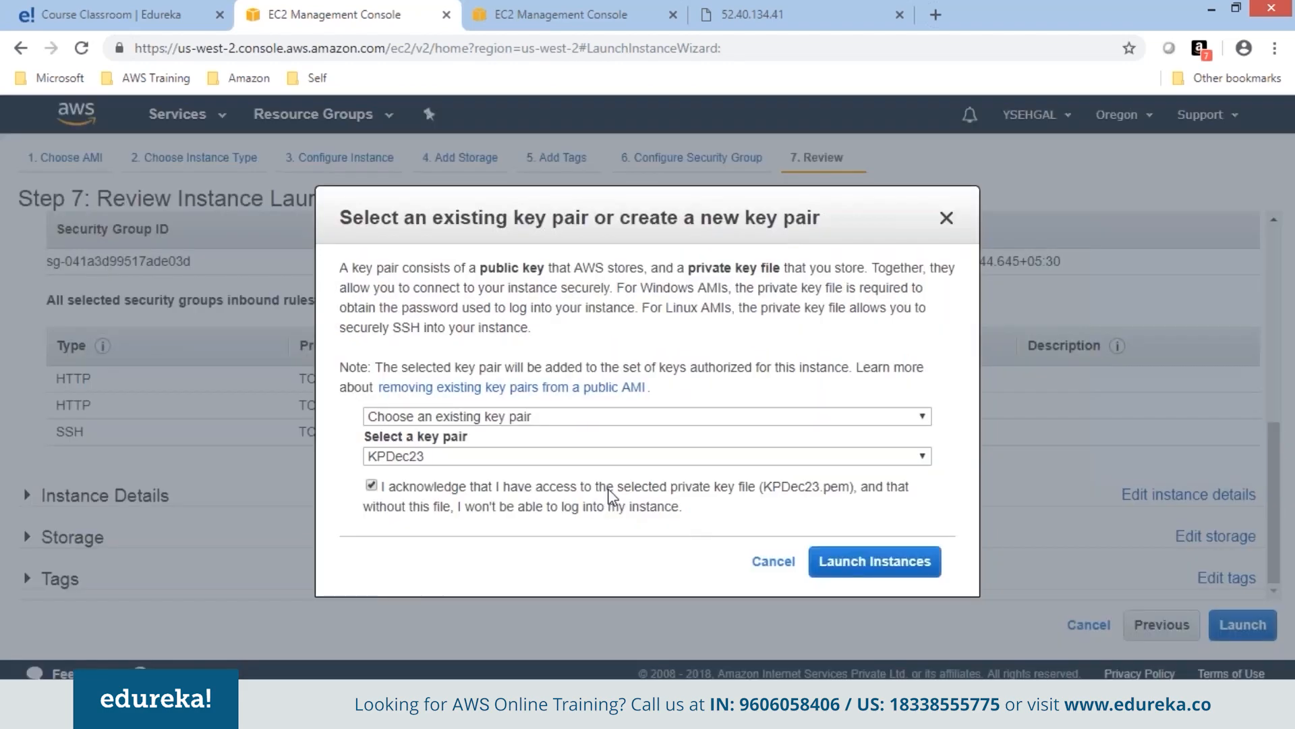
click(872, 567)
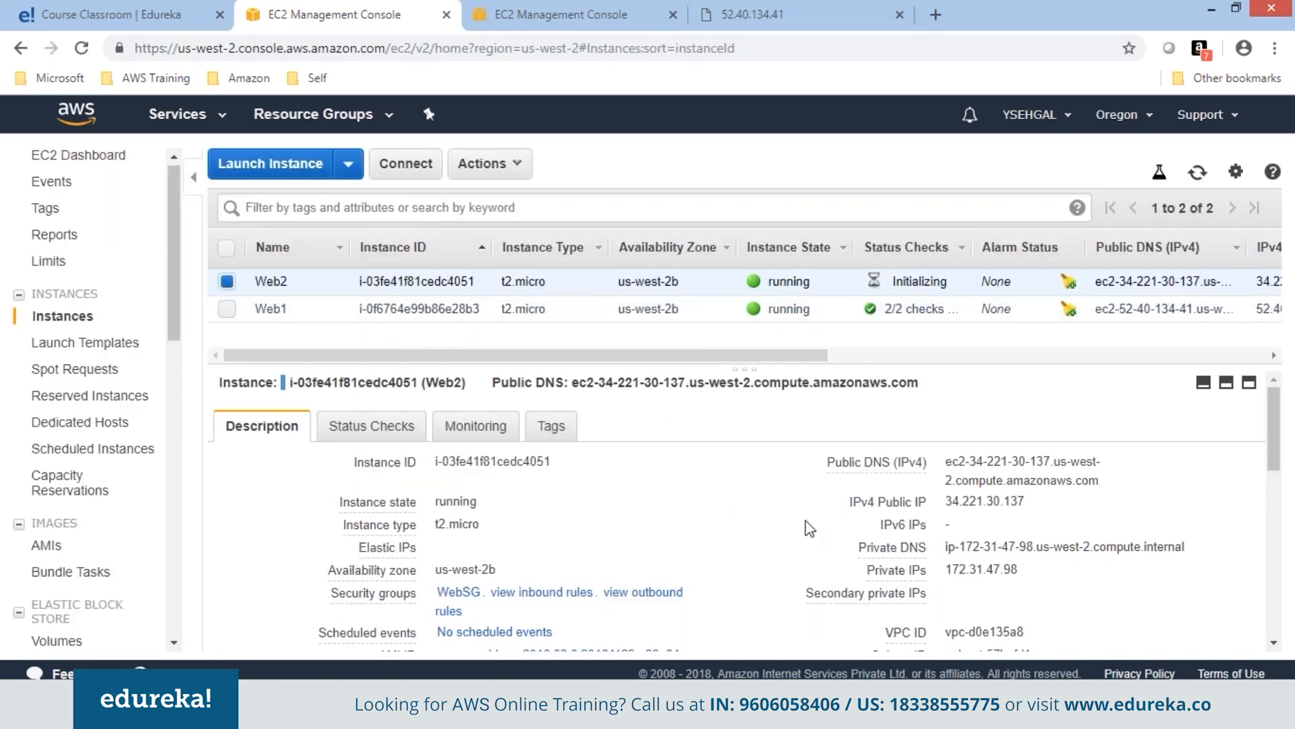
Select Web2's public IP 34.221.30.137 in the instance list.
mouse_move(950, 502)
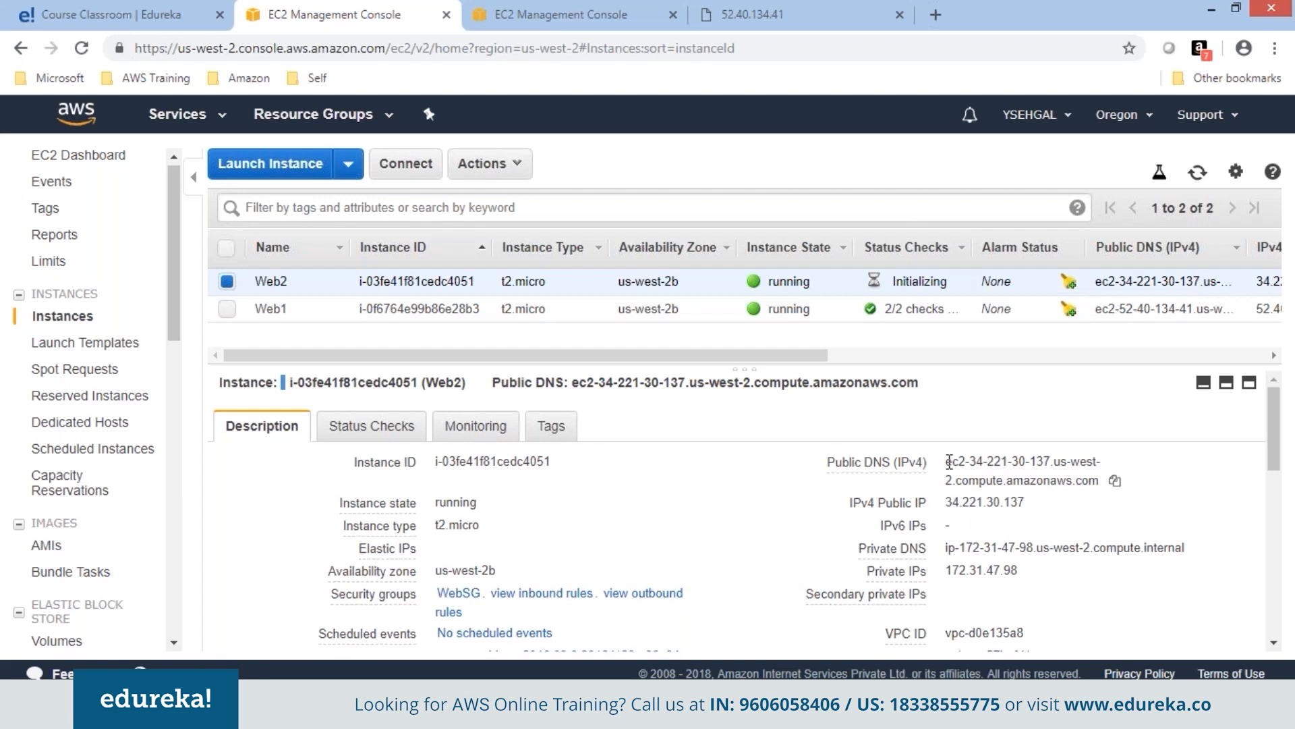
double_click(995, 501)
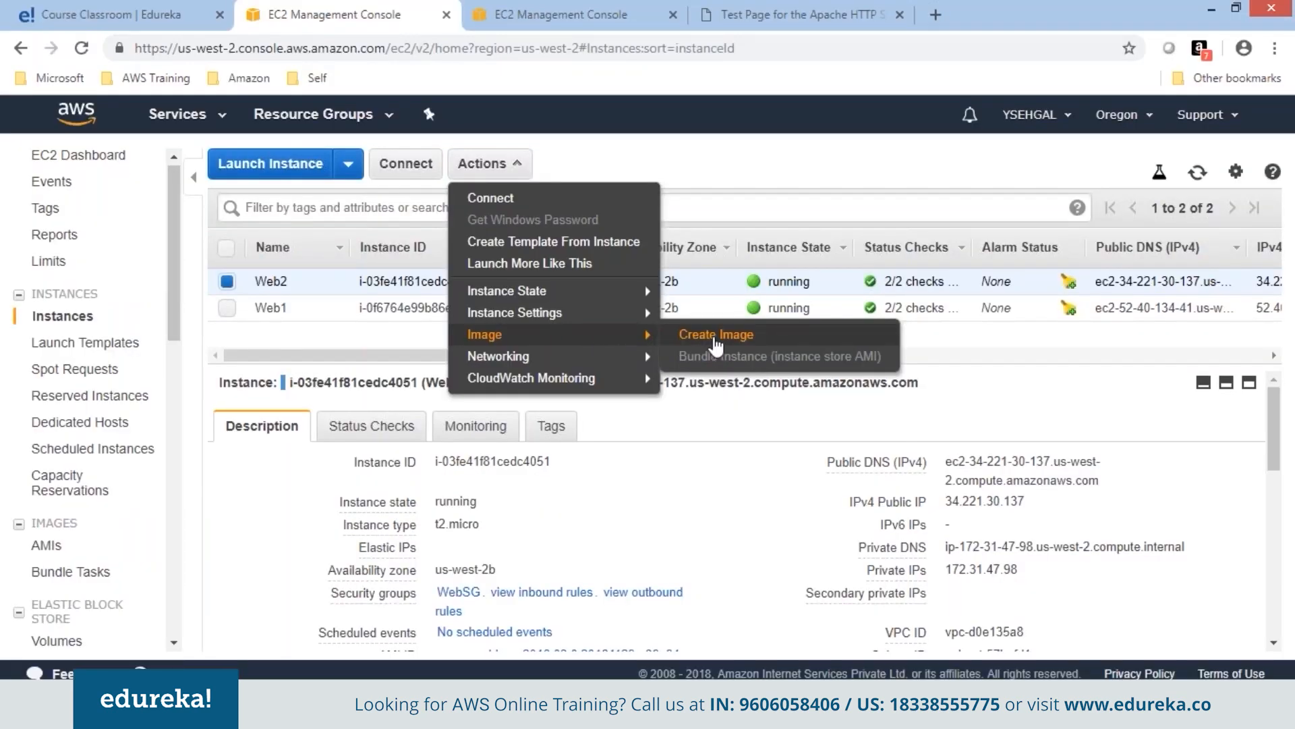
Create an image from Web2 named WebServerImage, reusing the name as its description.
click(716, 334)
click(503, 243)
text(WebServerImage)
key(ctrl+a)
key(ctrl+c)
key(Tab)
key(ctrl+v)
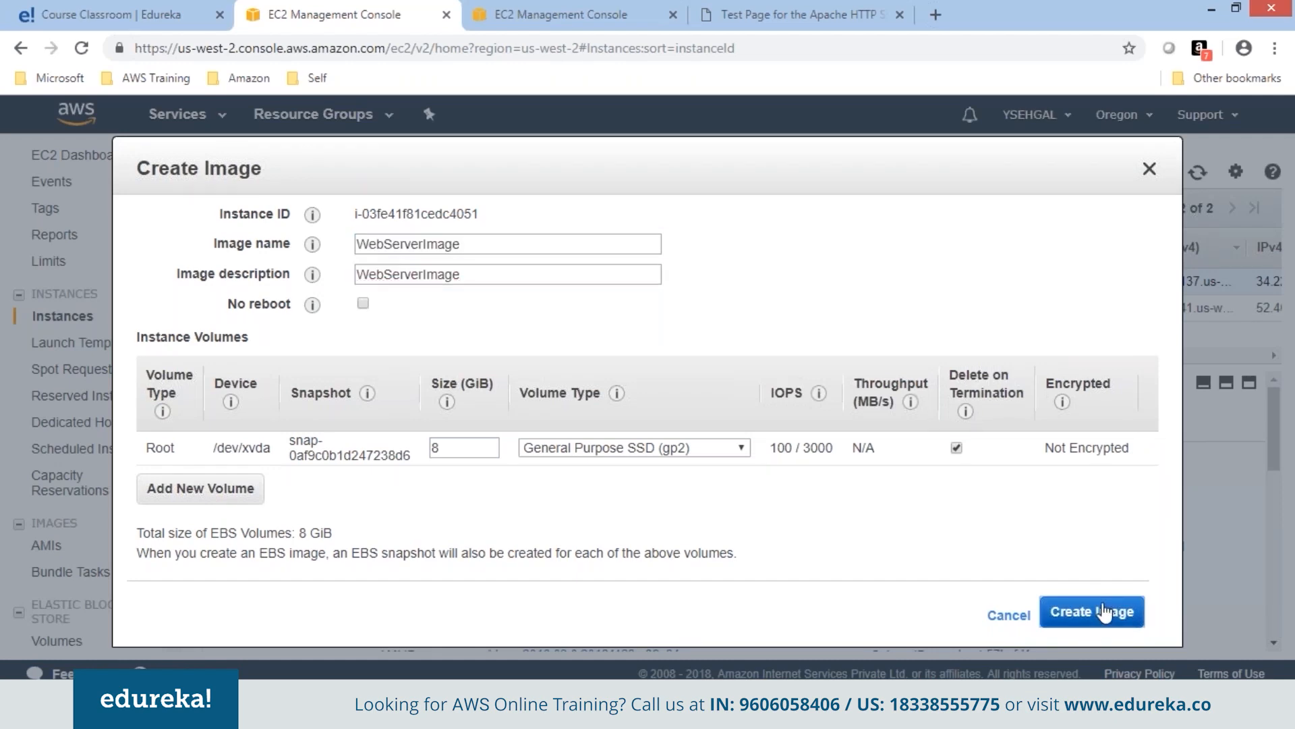
click(1104, 612)
click(1051, 498)
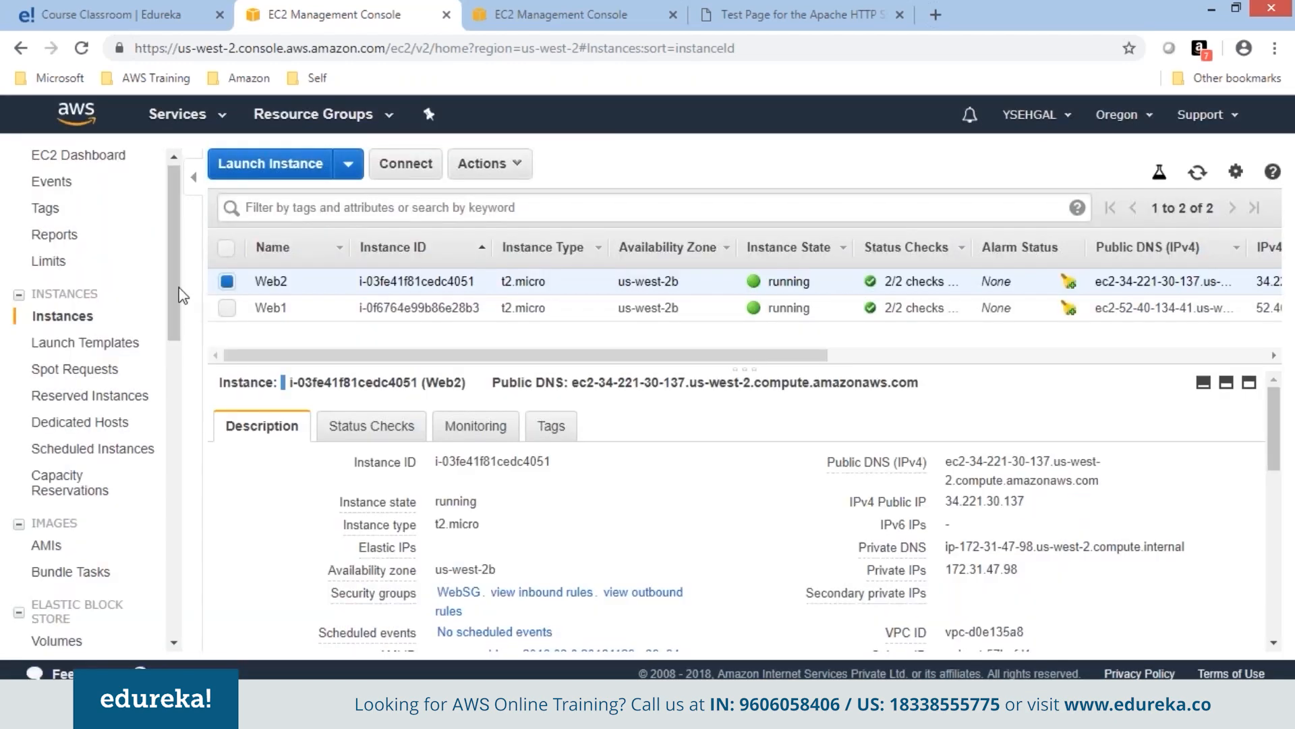
Set the WebServerImage AMI's Name to 'Web' in the AMIs list, then go back to Instances.
scroll(179, 290, down, 1)
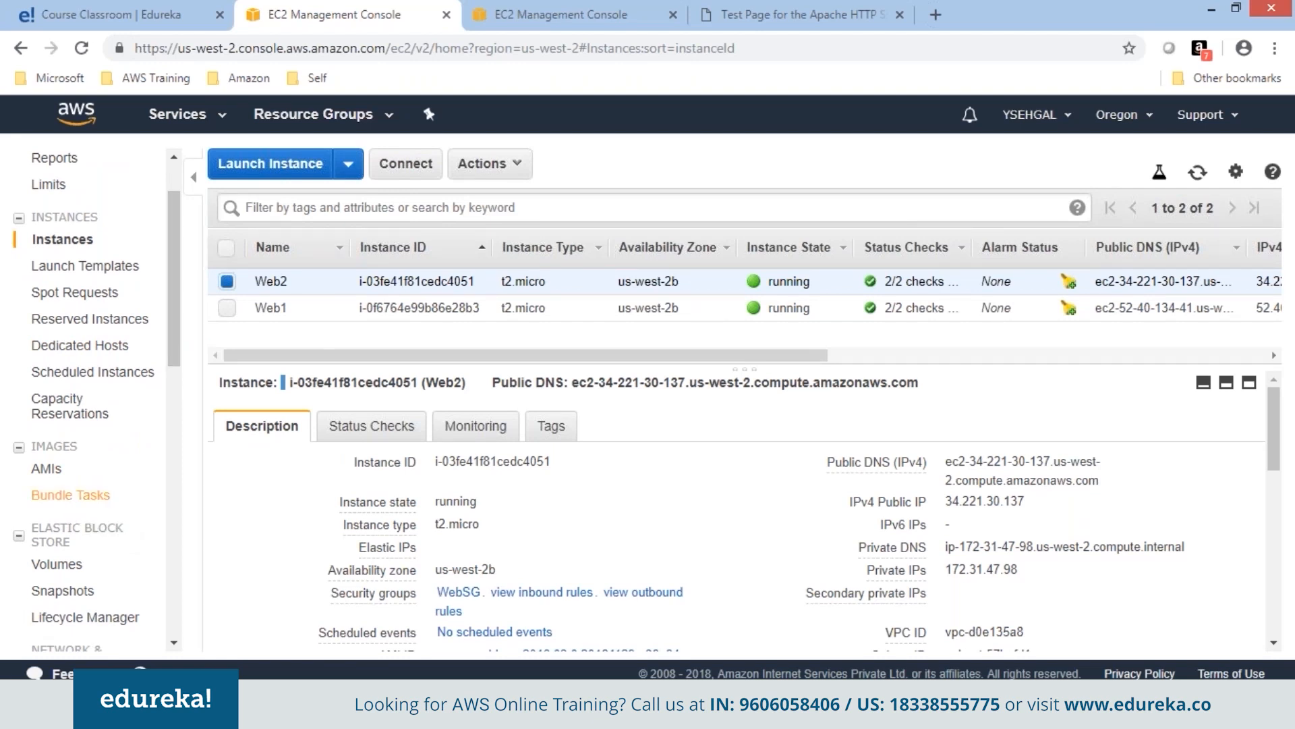
click(58, 470)
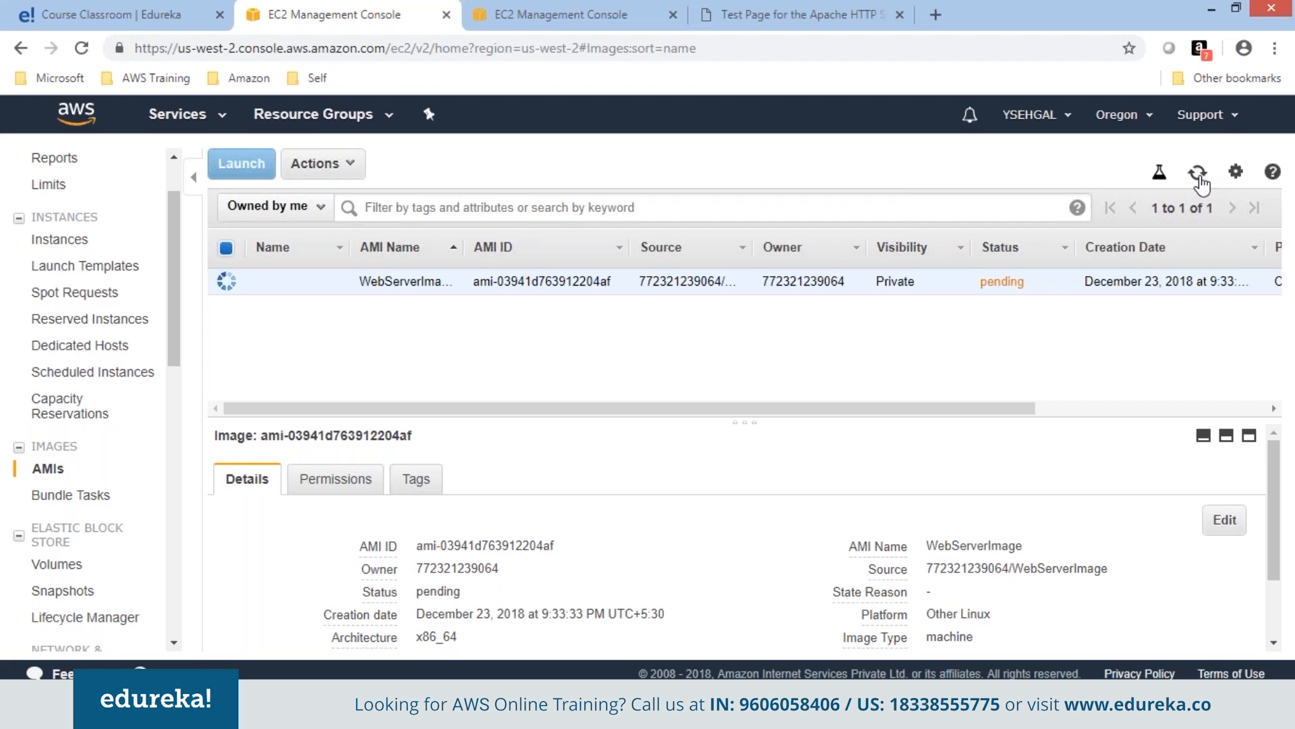
click(58, 564)
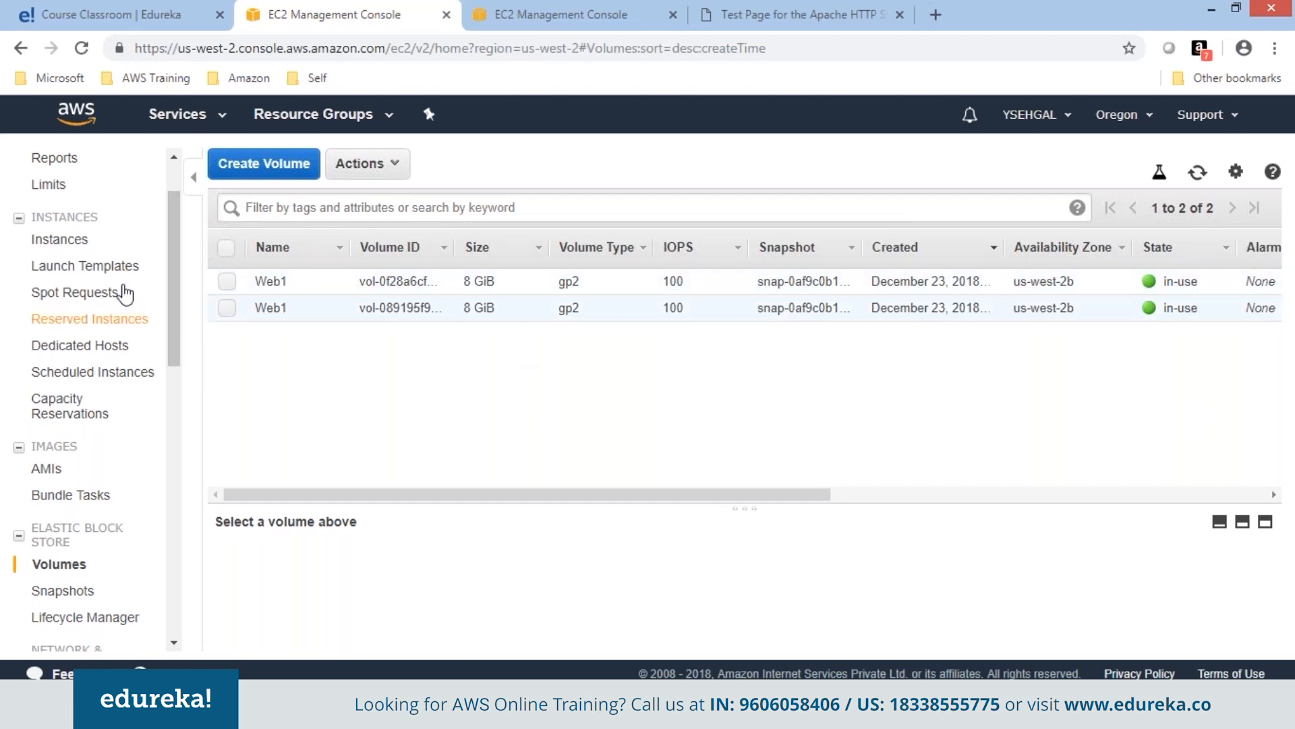
click(52, 475)
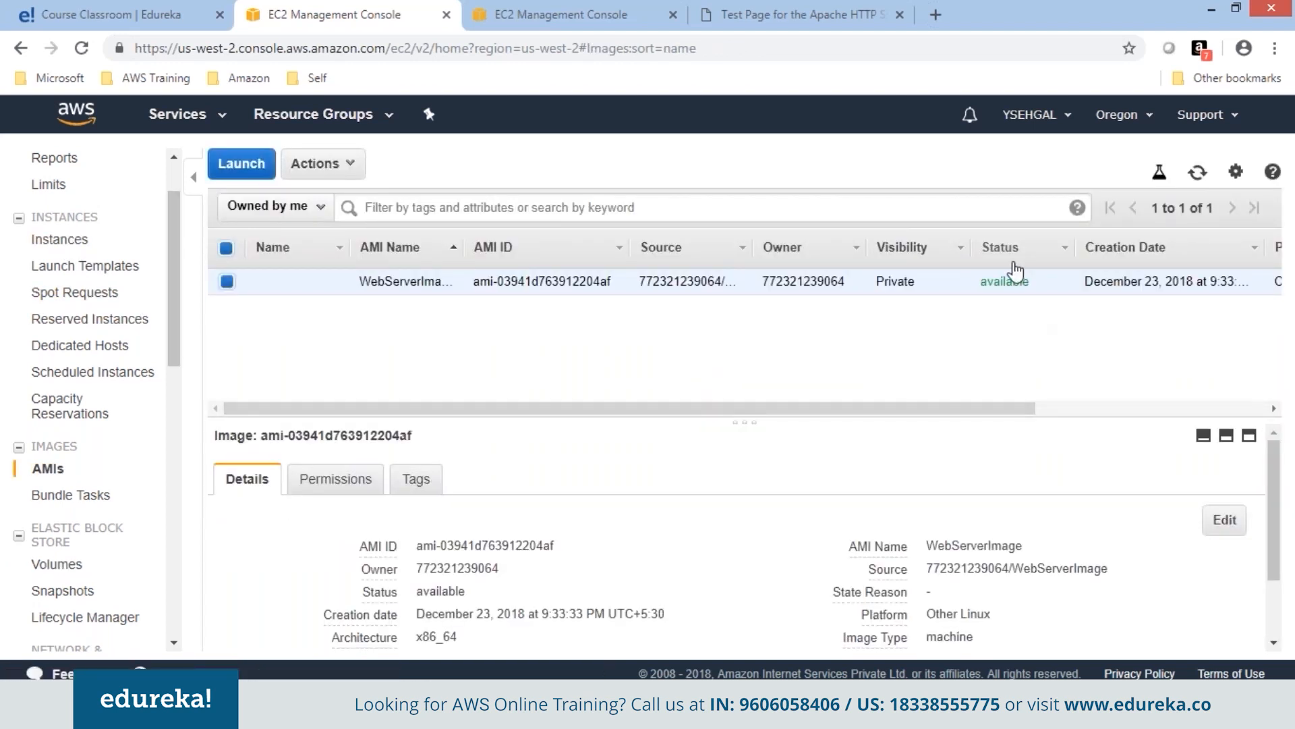
click(332, 281)
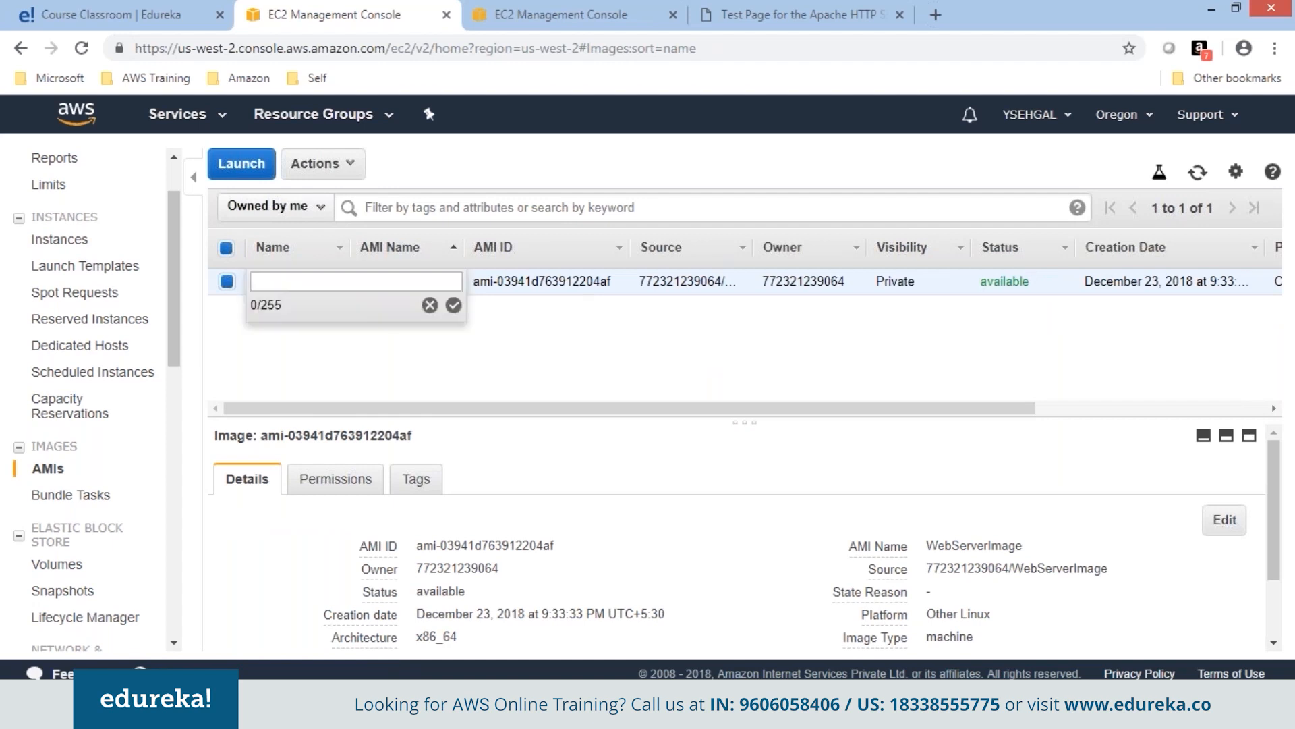
text(Web)
key(Return)
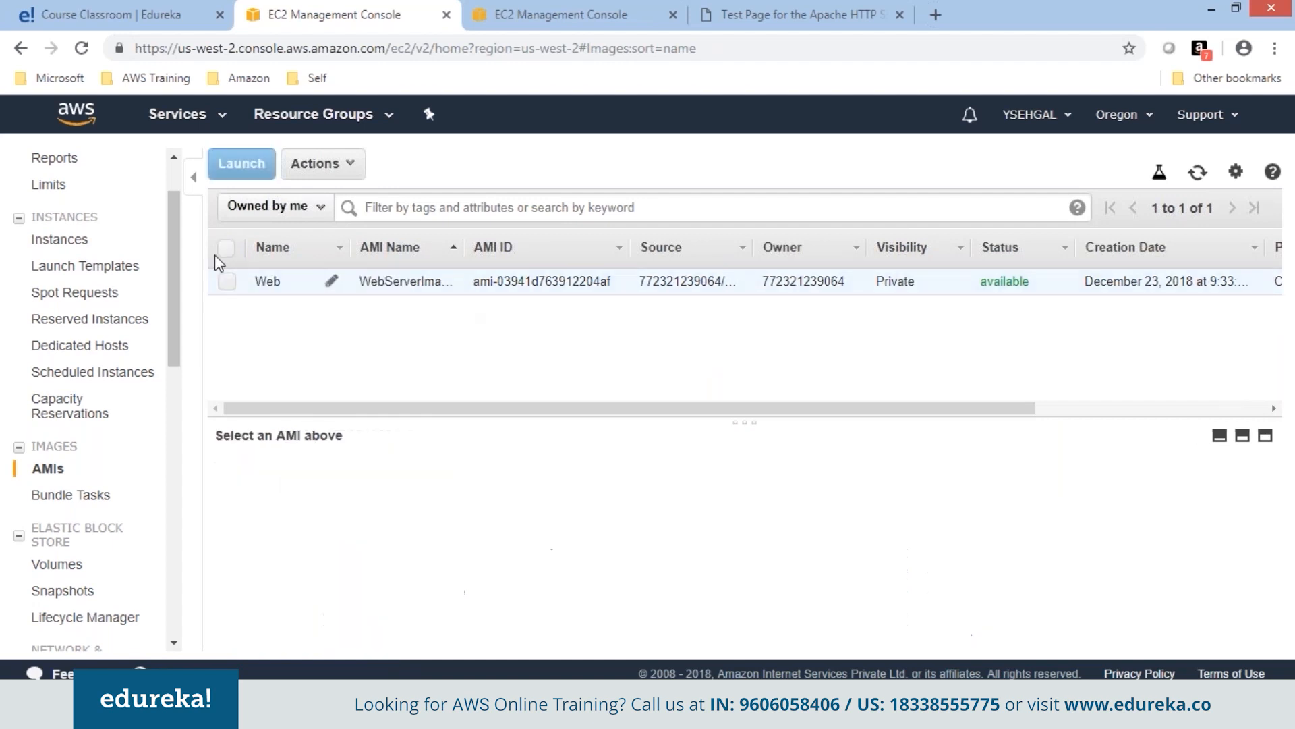
click(61, 243)
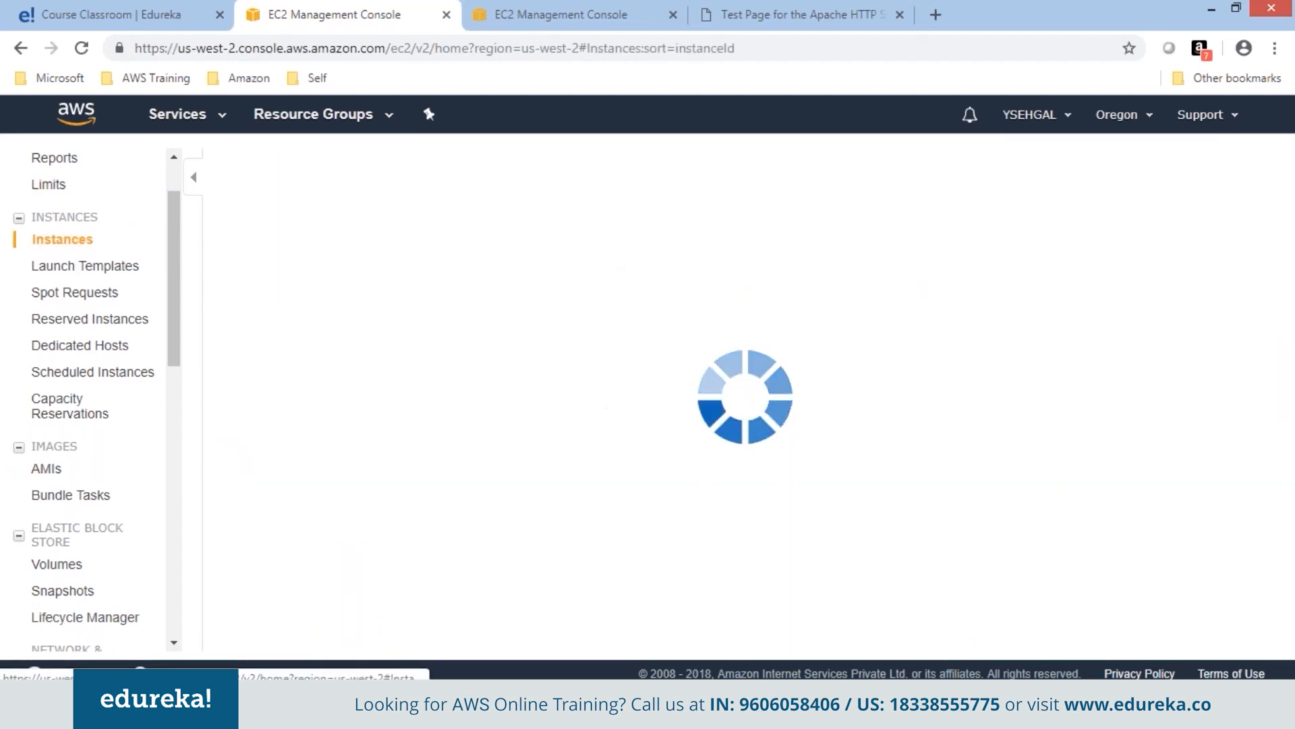
Start a launch from the WebServerImage AMI, keeping default instance details and storage.
click(277, 168)
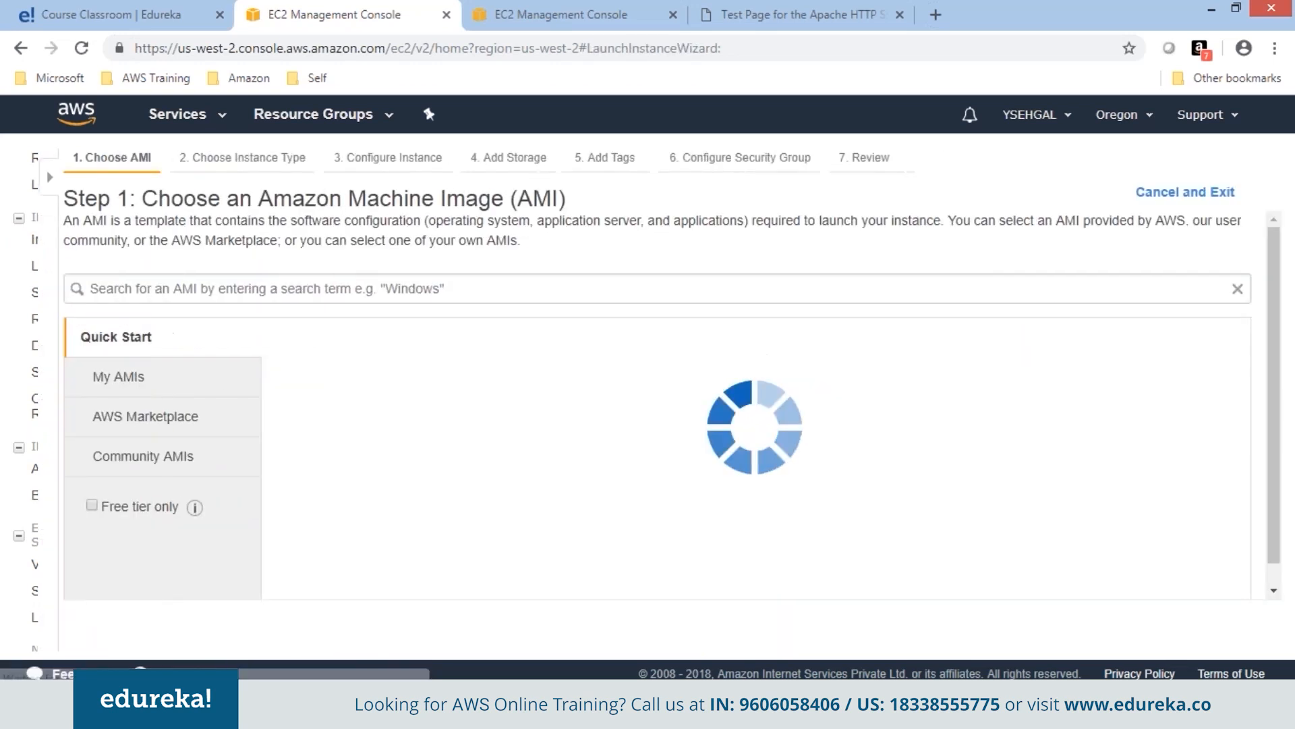
click(84, 377)
click(1171, 382)
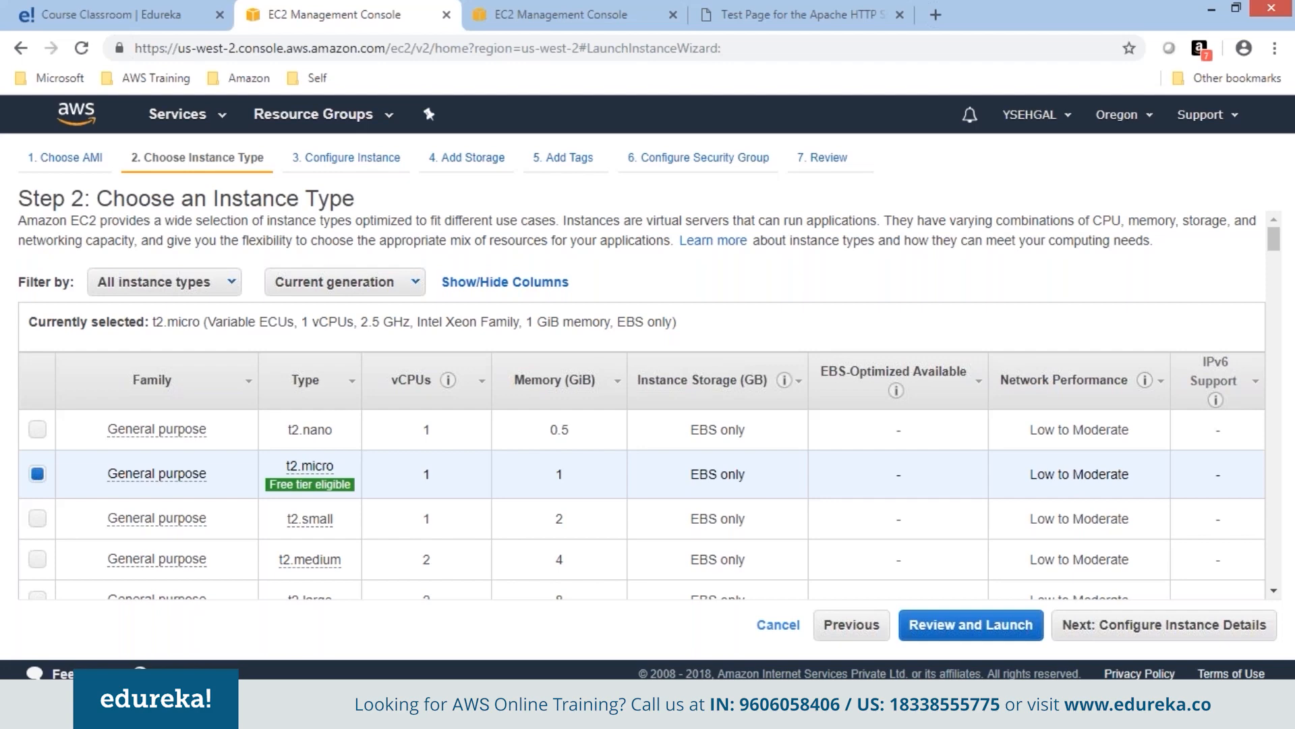
click(1208, 631)
click(1206, 630)
click(1205, 630)
Tag the instance Name = Webserver and reuse the existing WebSG security group.
click(58, 460)
text(N)
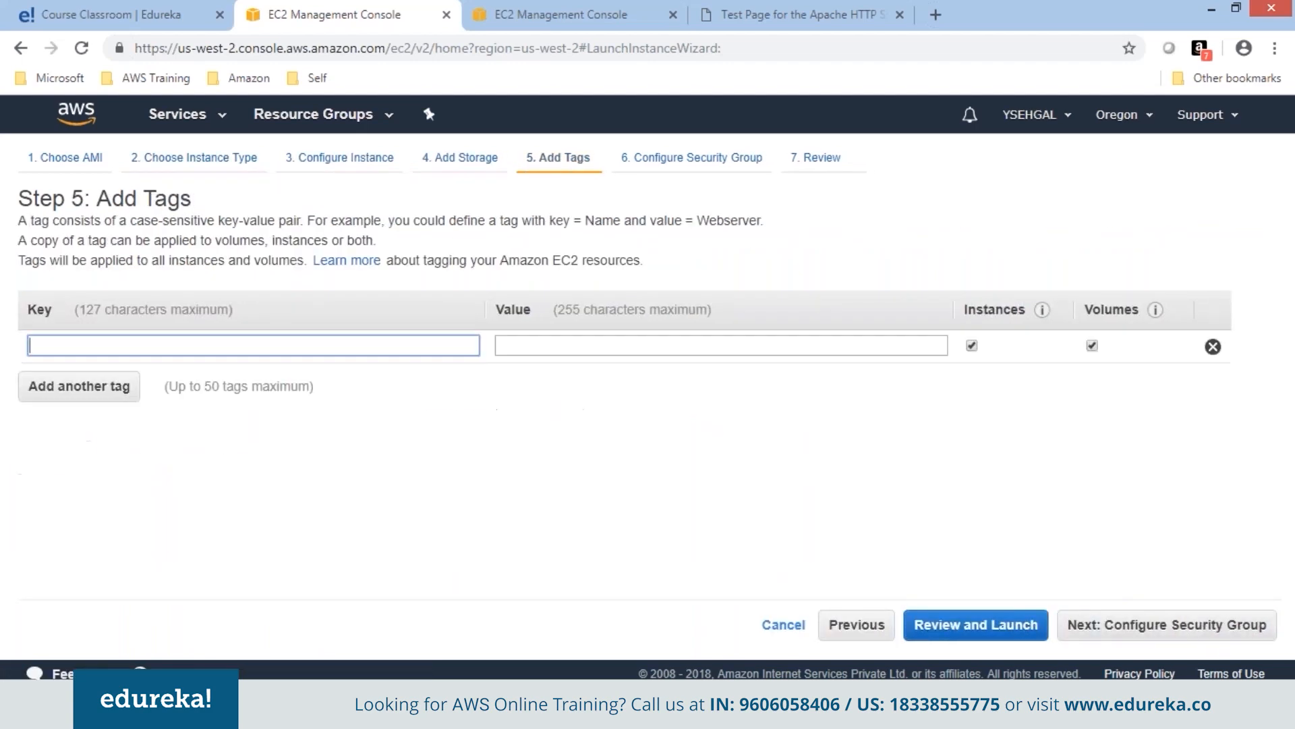
text(ame)
key(Tab)
text(Webserver)
click(1184, 624)
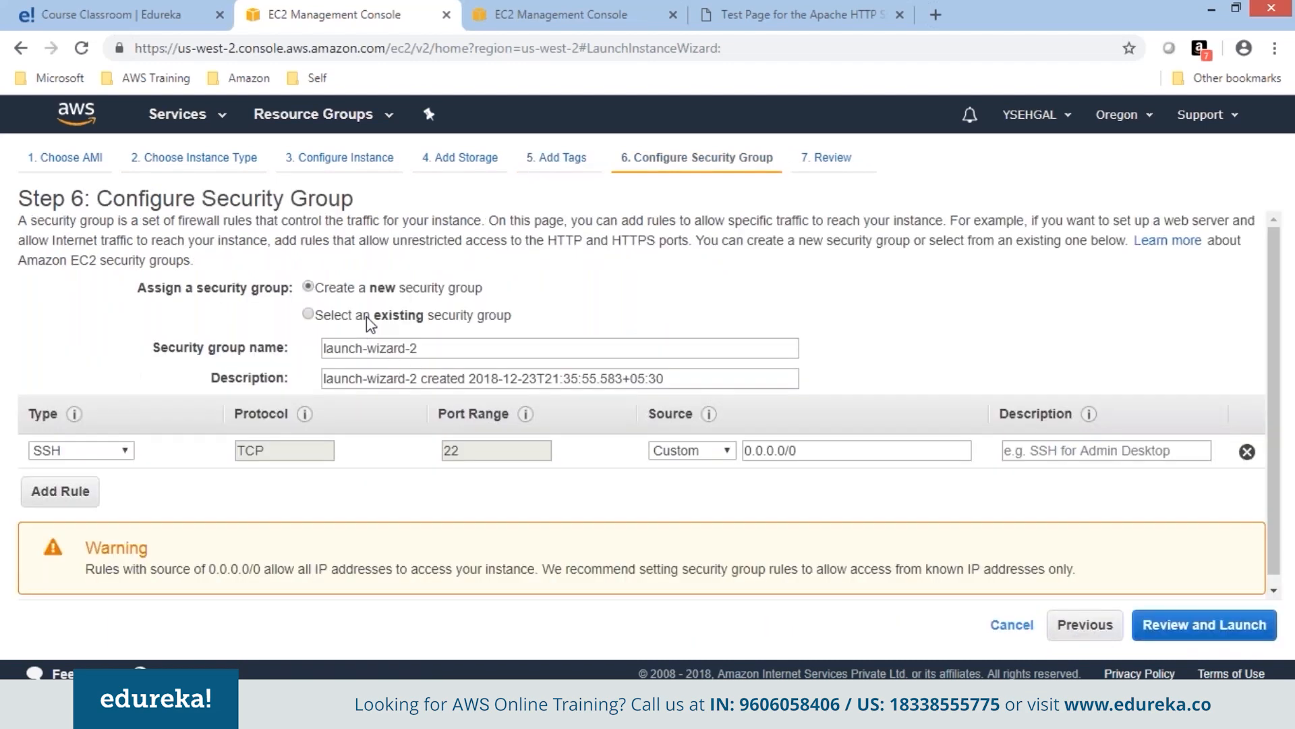
click(368, 317)
scroll(1279, 406, down, 5)
click(1161, 624)
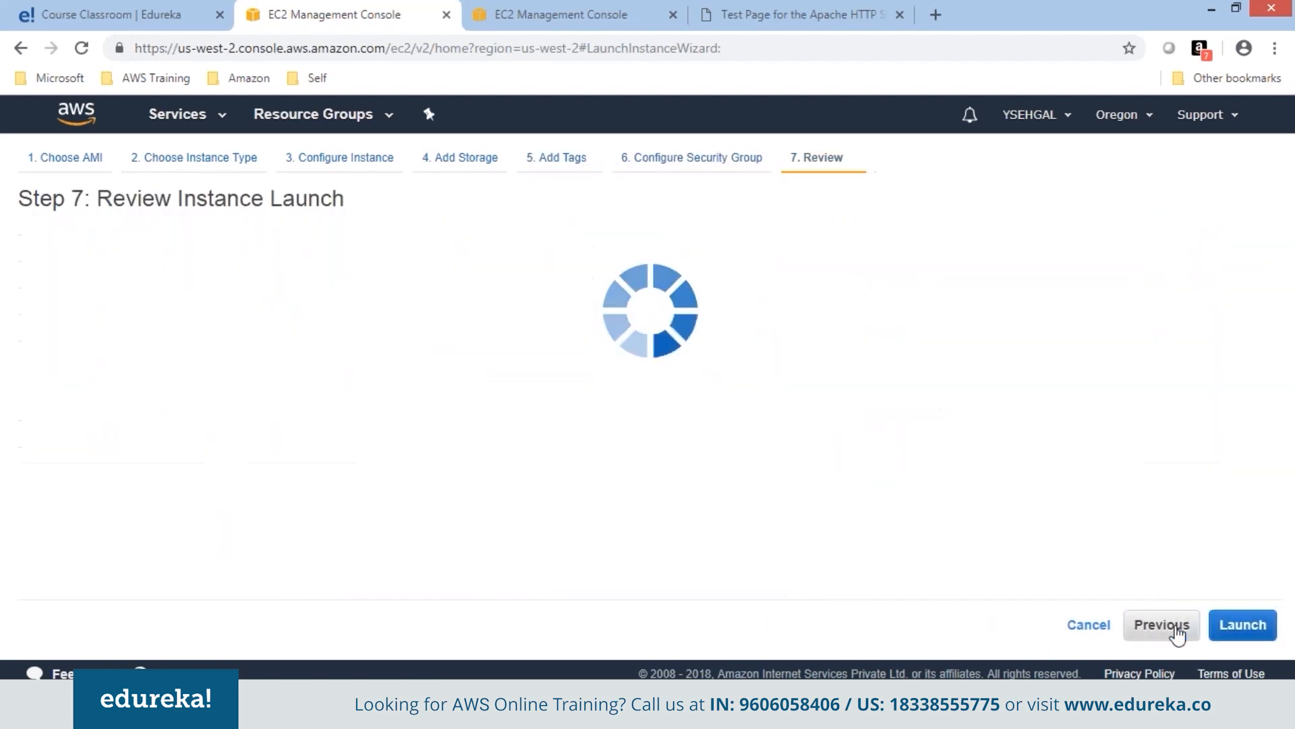
Launch the instance with the acknowledged key pair, then terminate Web1.
click(1243, 624)
click(707, 492)
click(876, 561)
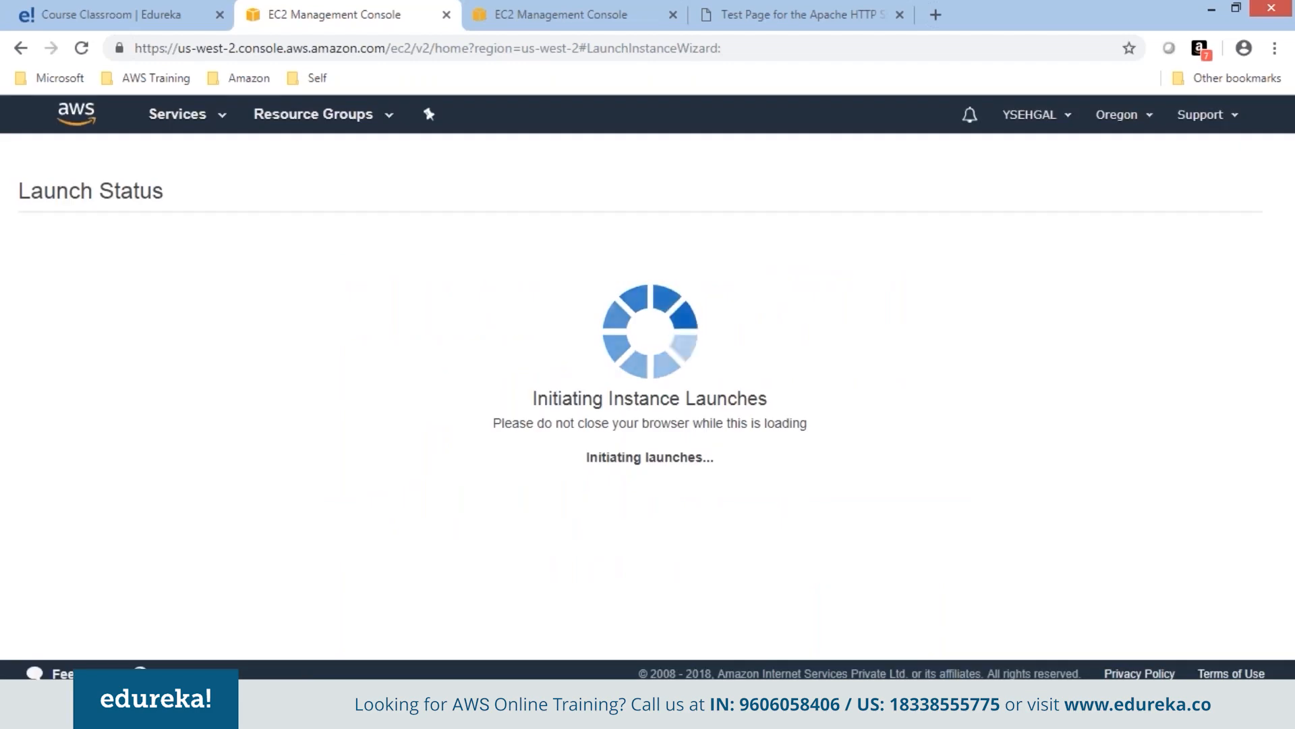
scroll(1266, 445, down, 5)
click(1245, 632)
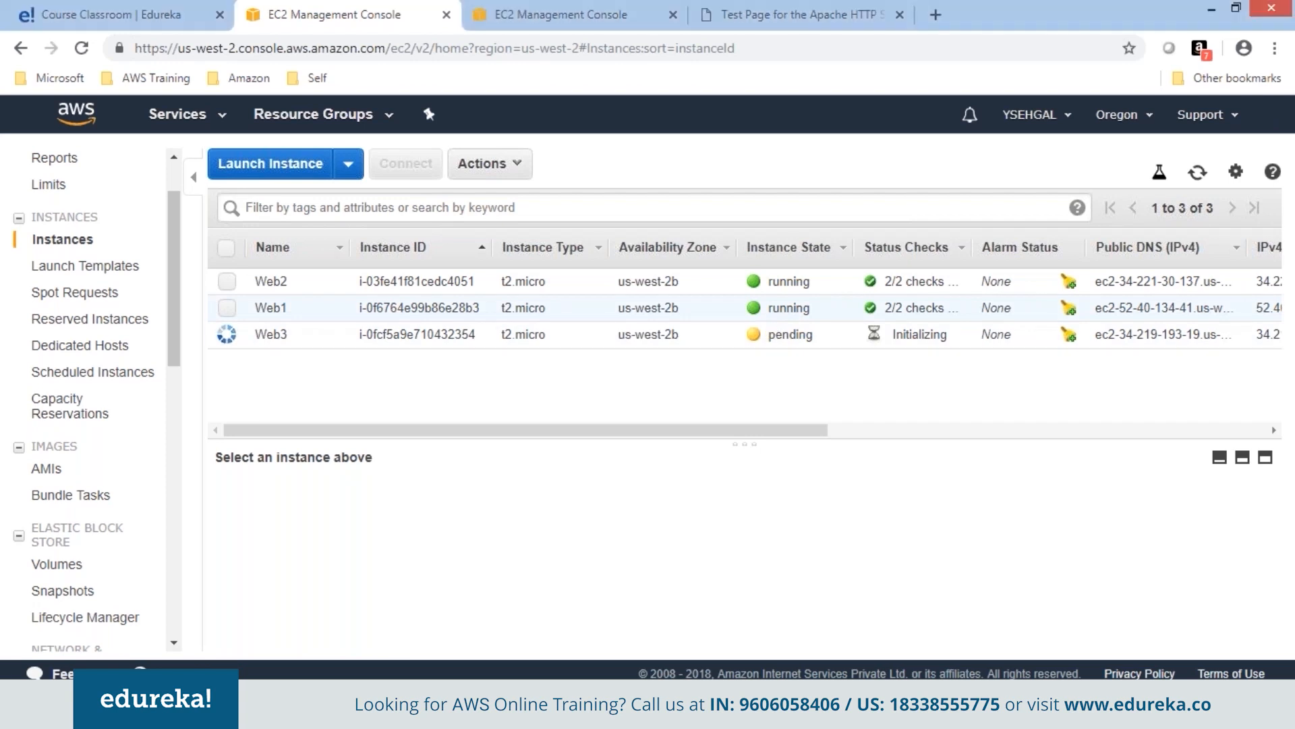
right_click(765, 308)
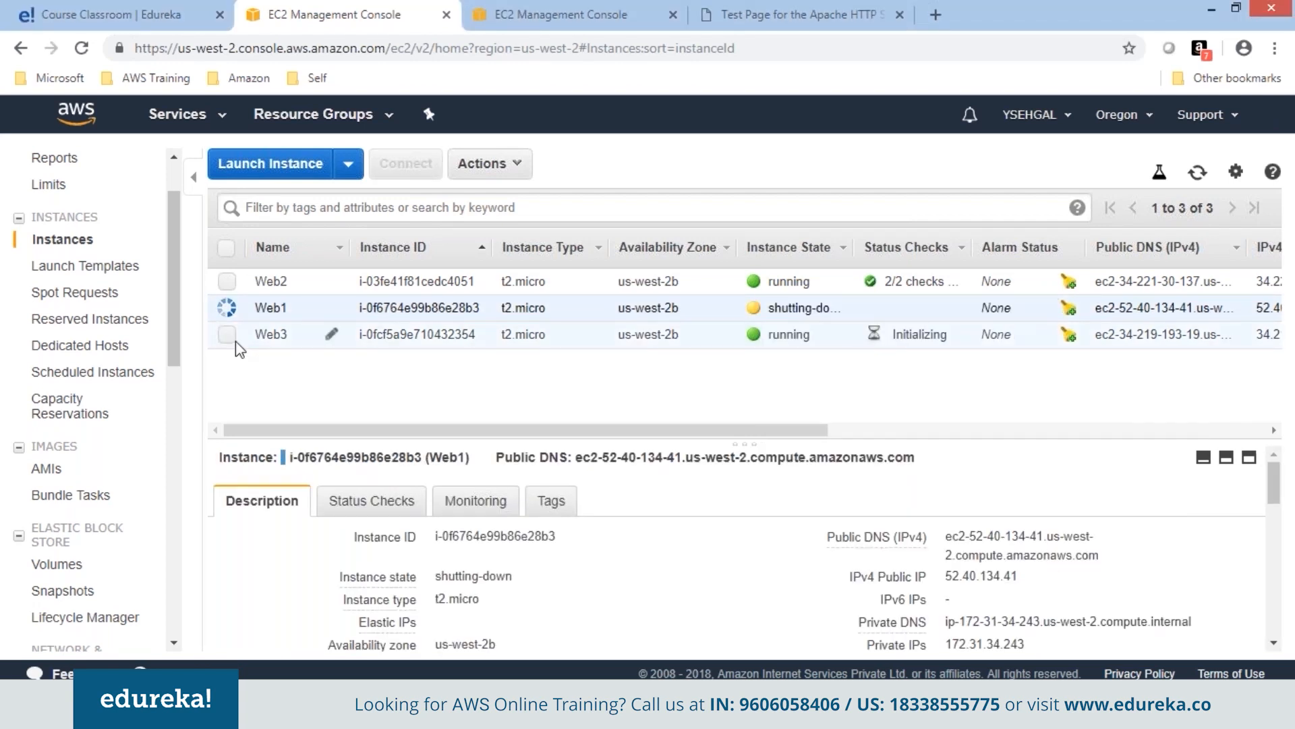
click(227, 333)
Copy Web3's public IPv4 address 34.219.193.19 and open a new browser tab.
click(227, 308)
double_click(984, 575)
right_click(965, 576)
click(988, 587)
click(935, 14)
Paste 34.219.193.19 into the new tab's address bar and load it.
key(ctrl+v)
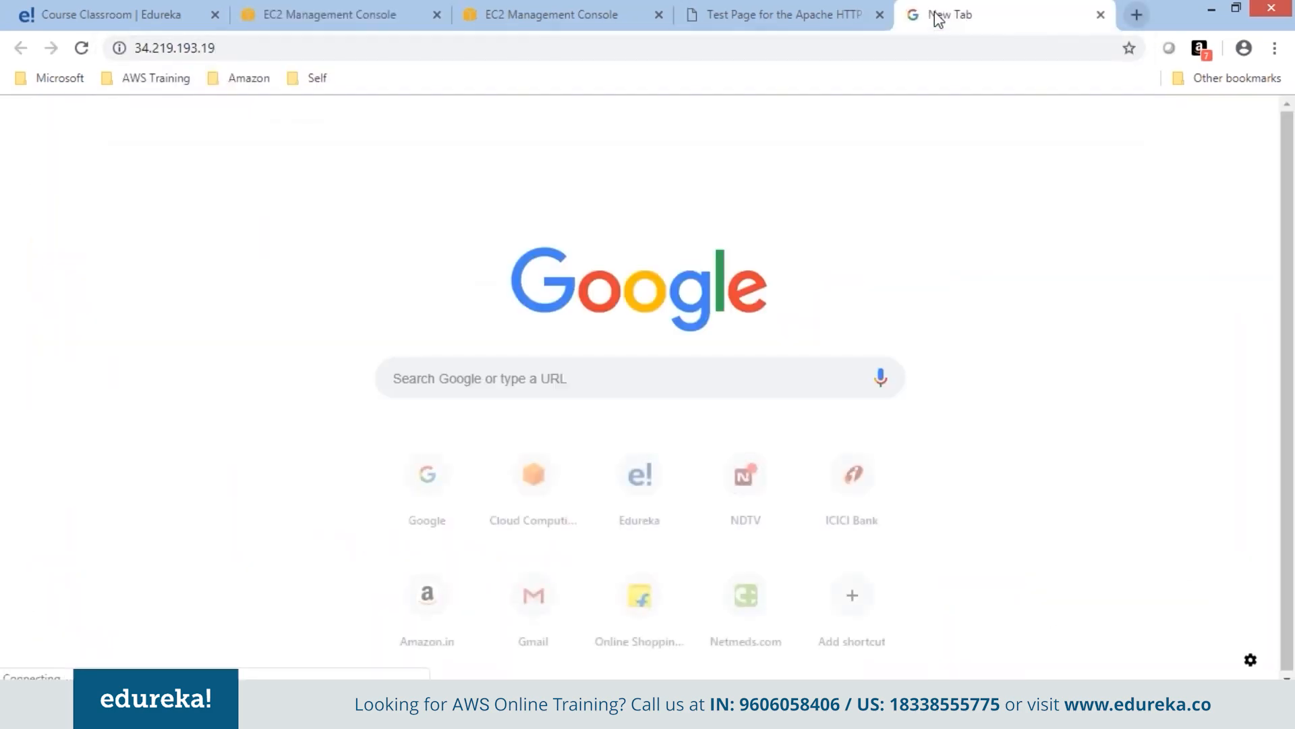
key(Return)
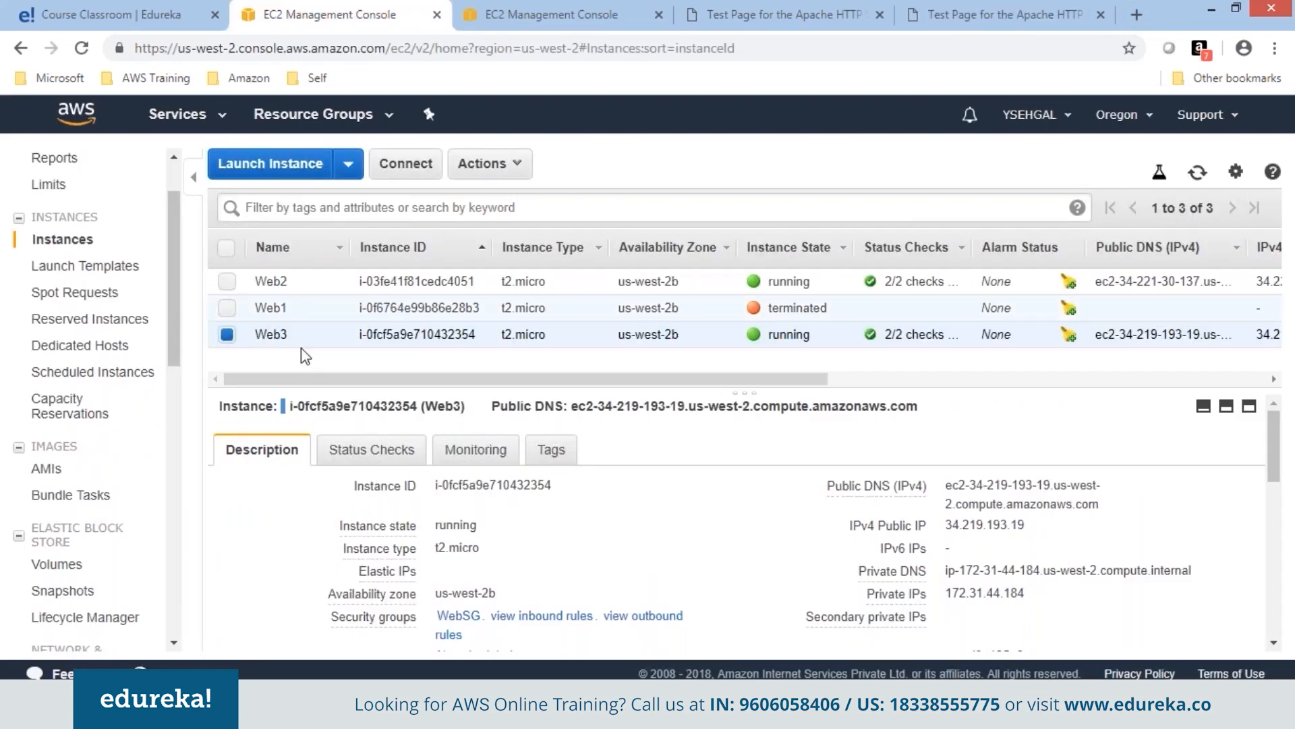
Select Web2 in the instances list and copy its public IP.
click(227, 335)
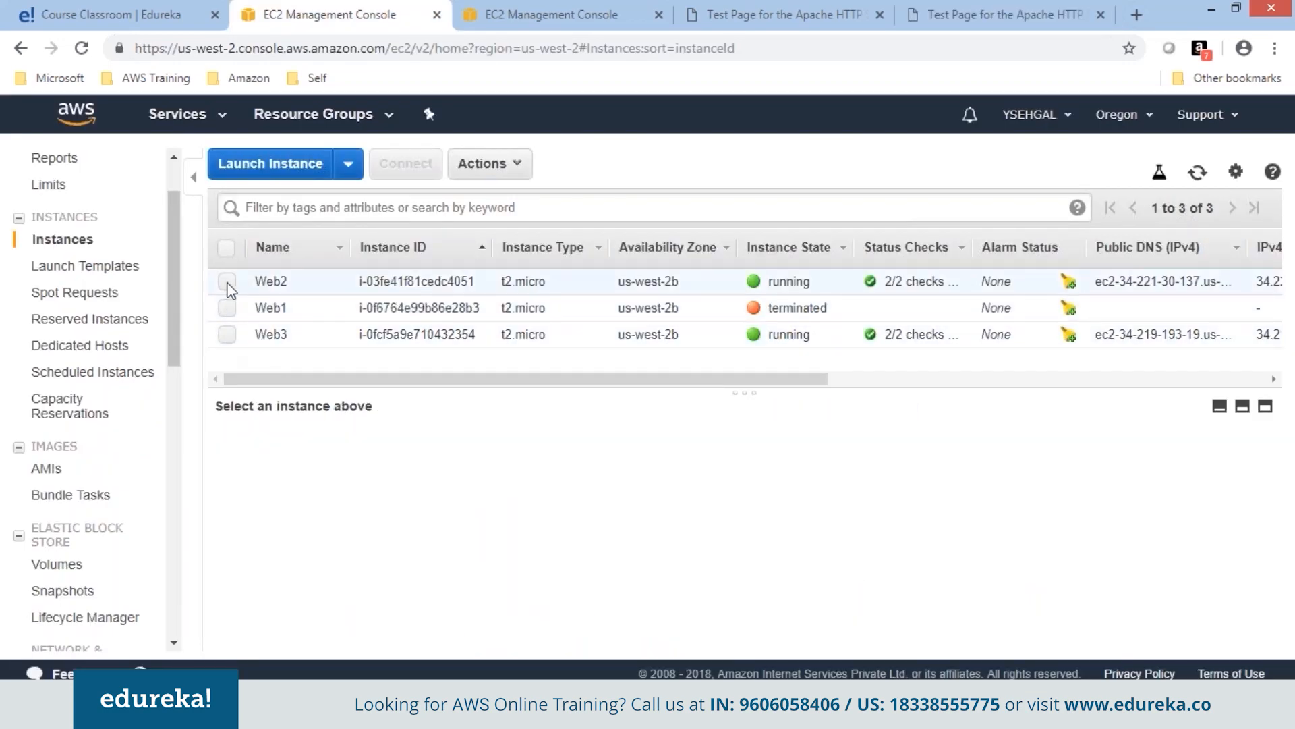
click(227, 281)
double_click(986, 525)
right_click(986, 525)
click(1005, 535)
Start a new PuTTY session to Web2 using the .ppk key under SSH > Auth, accepting the host key.
key(alt+Tab)
click(1244, 9)
click(297, 275)
click(400, 499)
click(492, 466)
click(510, 450)
click(811, 423)
double_click(762, 317)
click(728, 551)
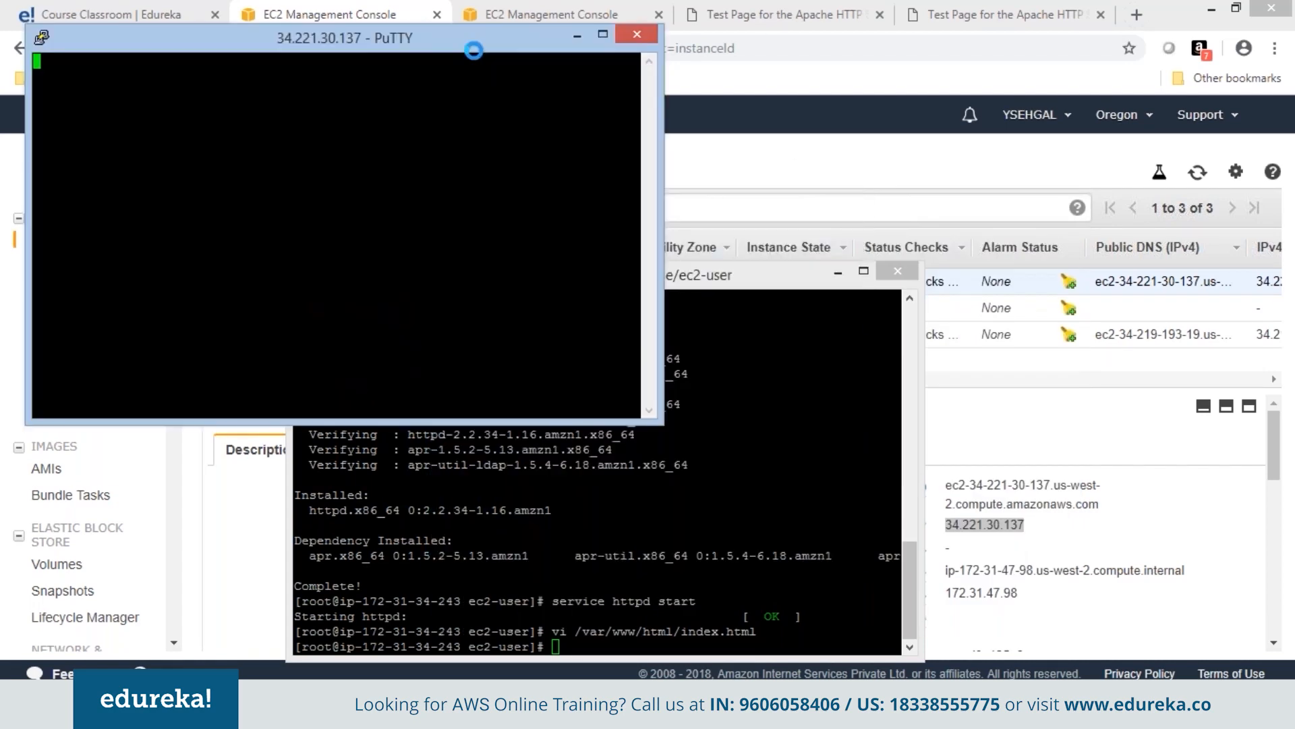
click(610, 478)
Log in as ec2-user and switch to root with sudo su.
text(ec2-user)
key(Return)
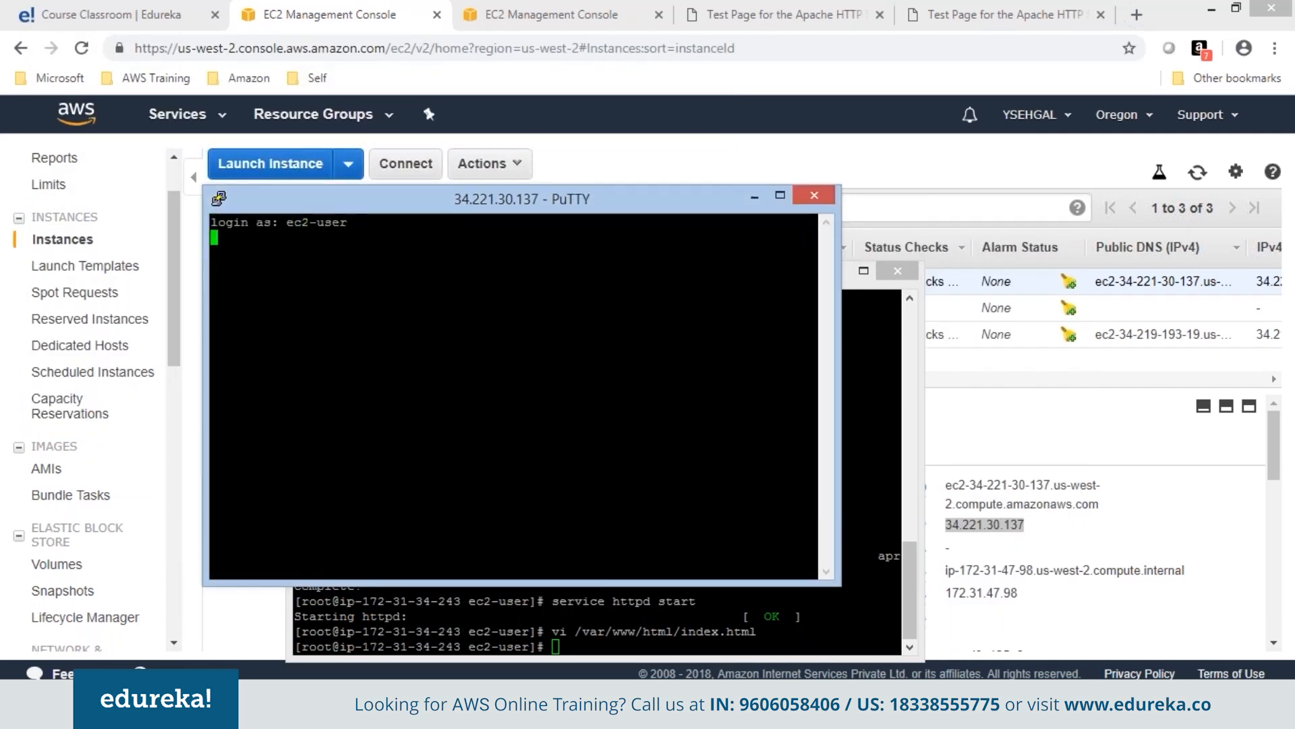
text(sudo su)
key(Return)
Close the old terminal, then paste and run the user-data curl command from the notes.
click(769, 416)
click(897, 271)
drag(769, 315, 427, 315)
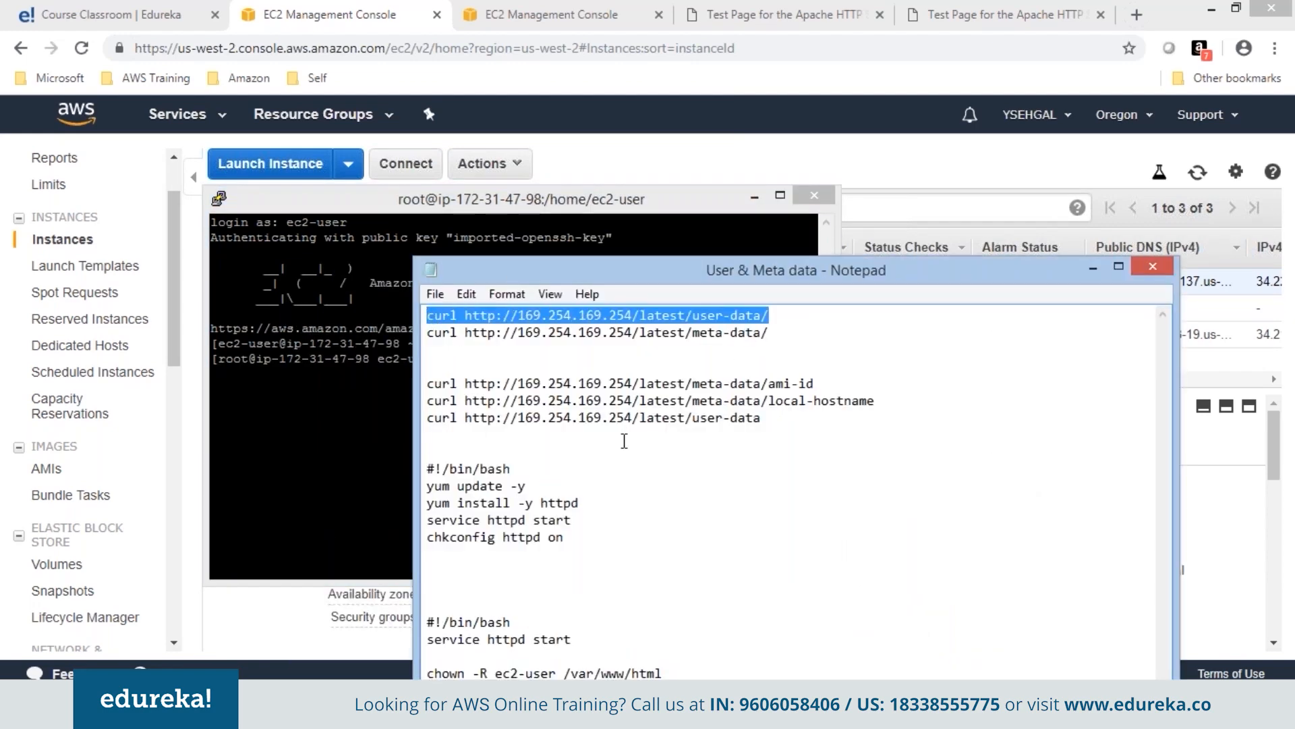
click(356, 408)
right_click(509, 390)
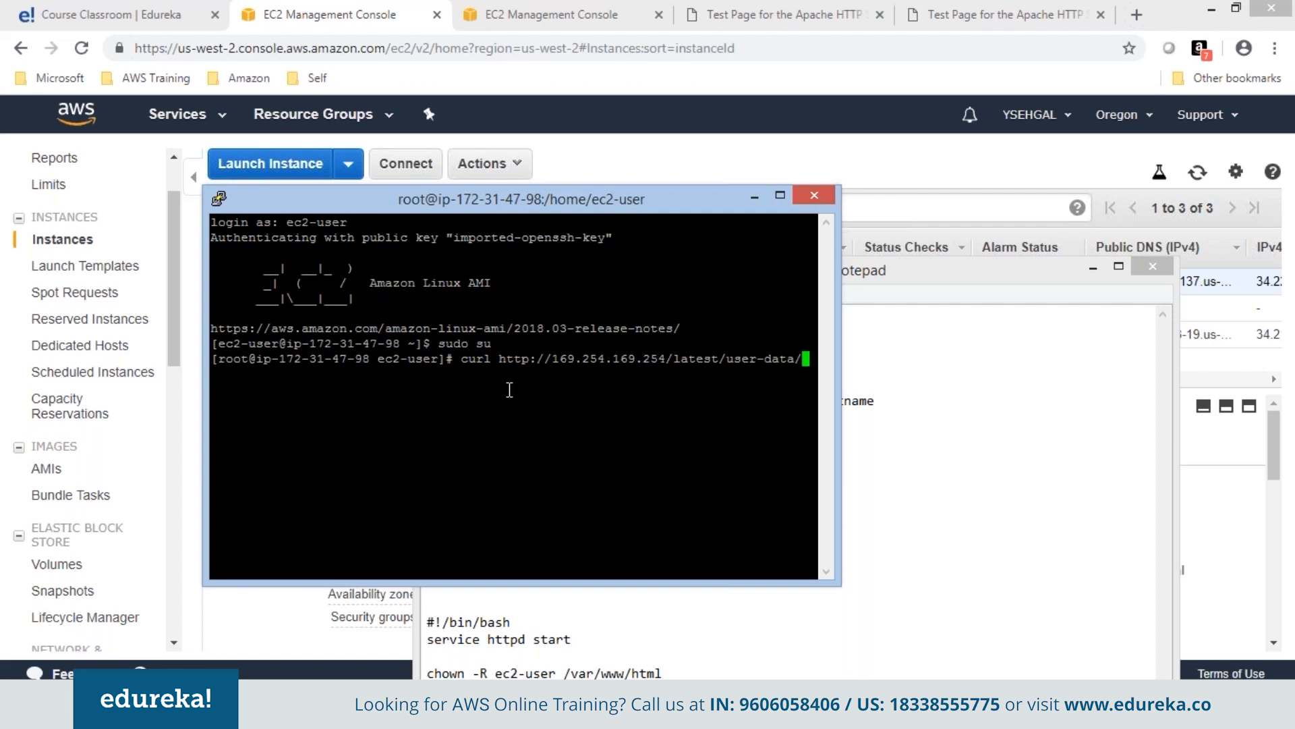
key(Return)
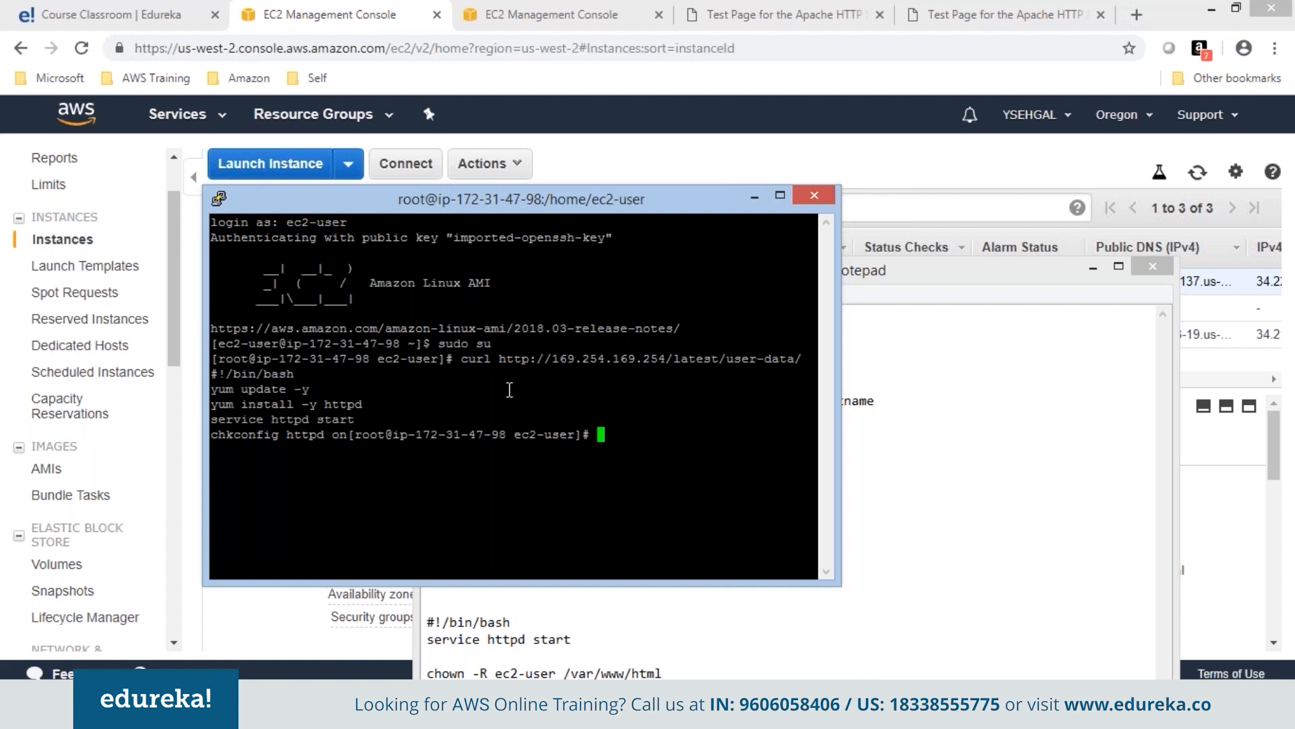
Paste the meta-data curl command at the prompt and tidy away the notes window.
drag(862, 333, 432, 341)
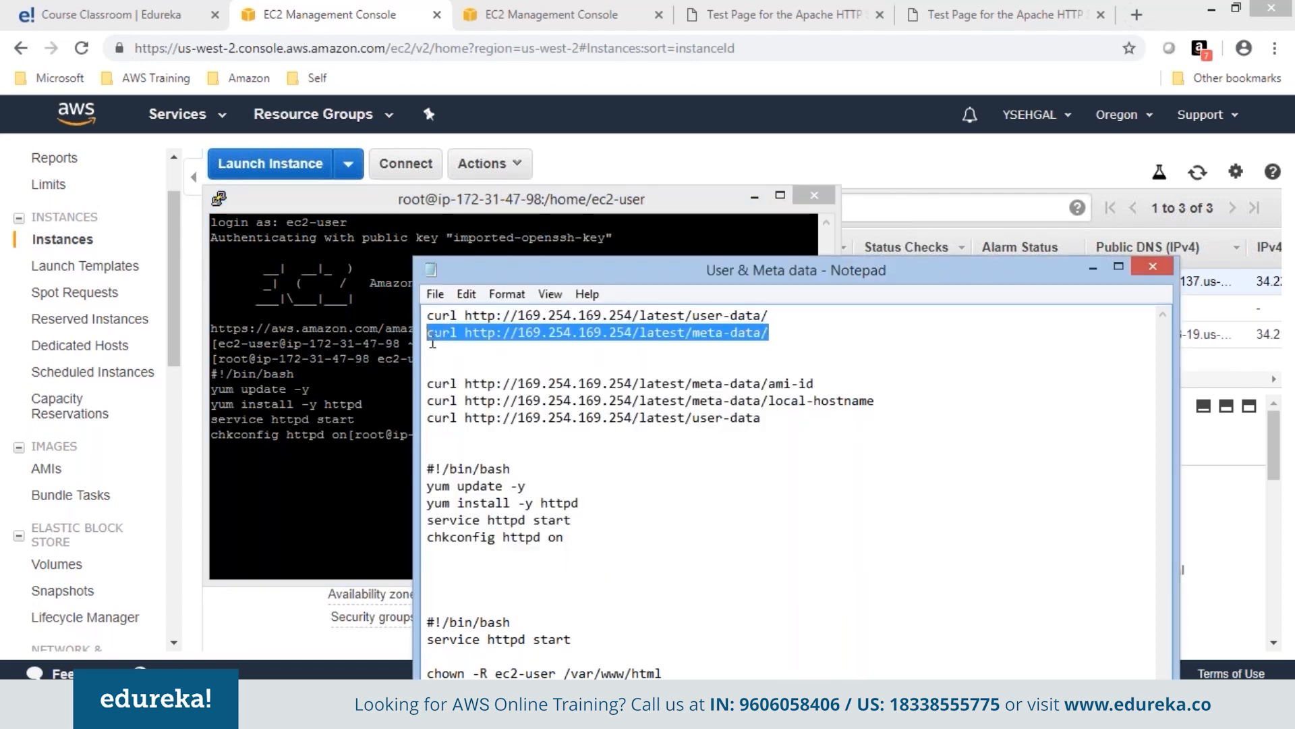
key(ctrl+c)
right_click(712, 546)
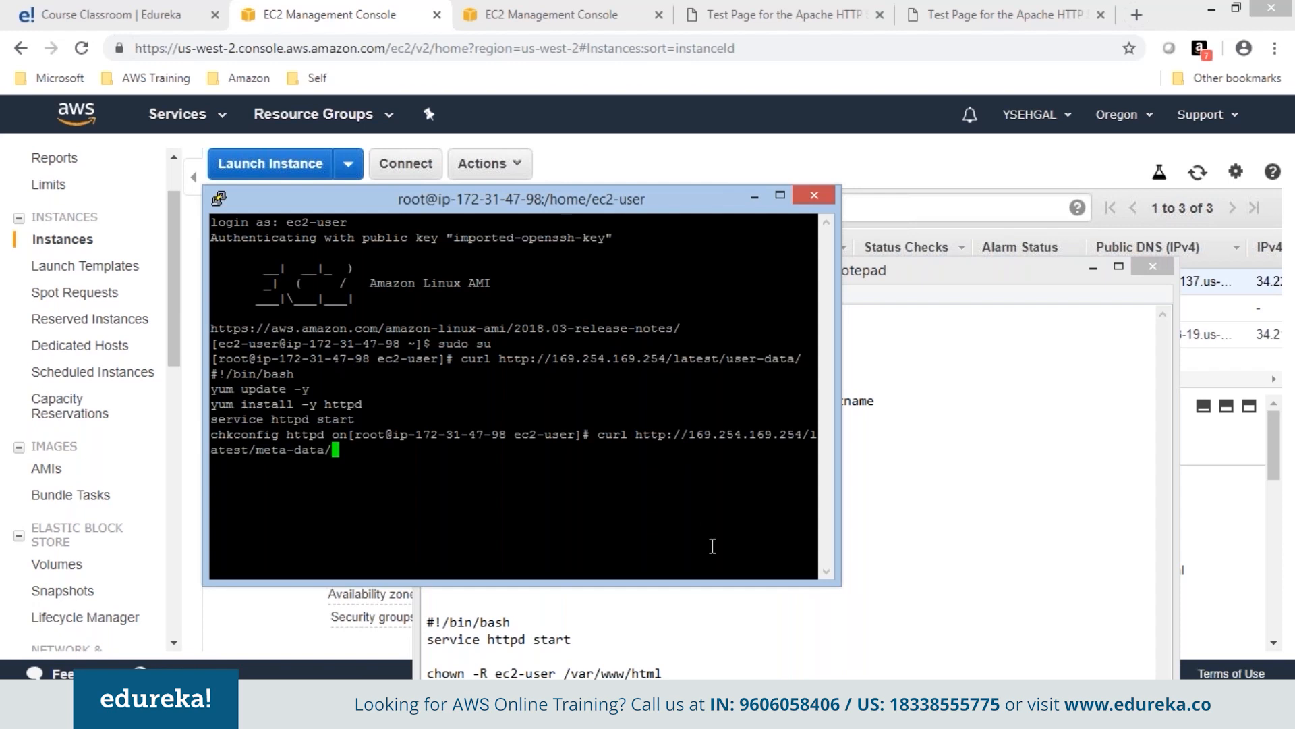
click(1091, 269)
click(1093, 270)
drag(671, 199, 891, 15)
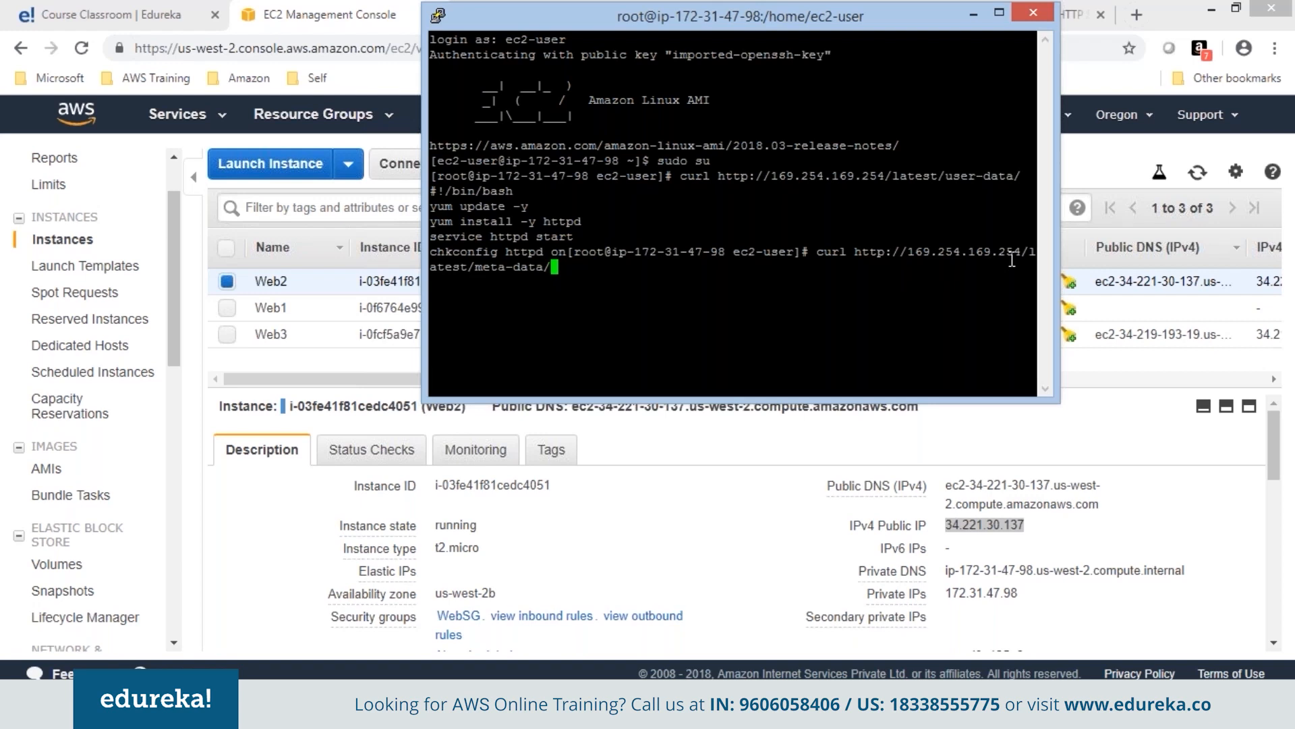
List Web2's meta-data entries, then query public-ipv4, returning 34.221.30.137.
key(Return)
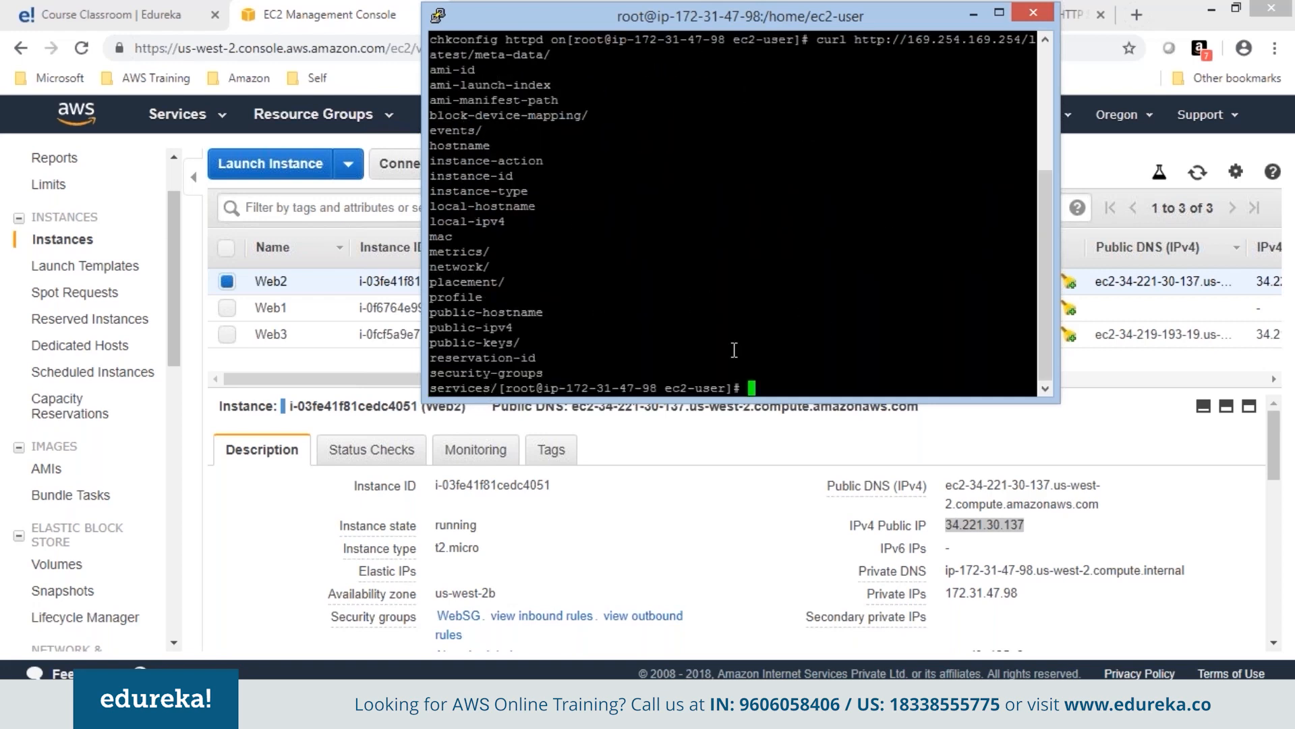
key(Up)
drag(430, 312, 511, 311)
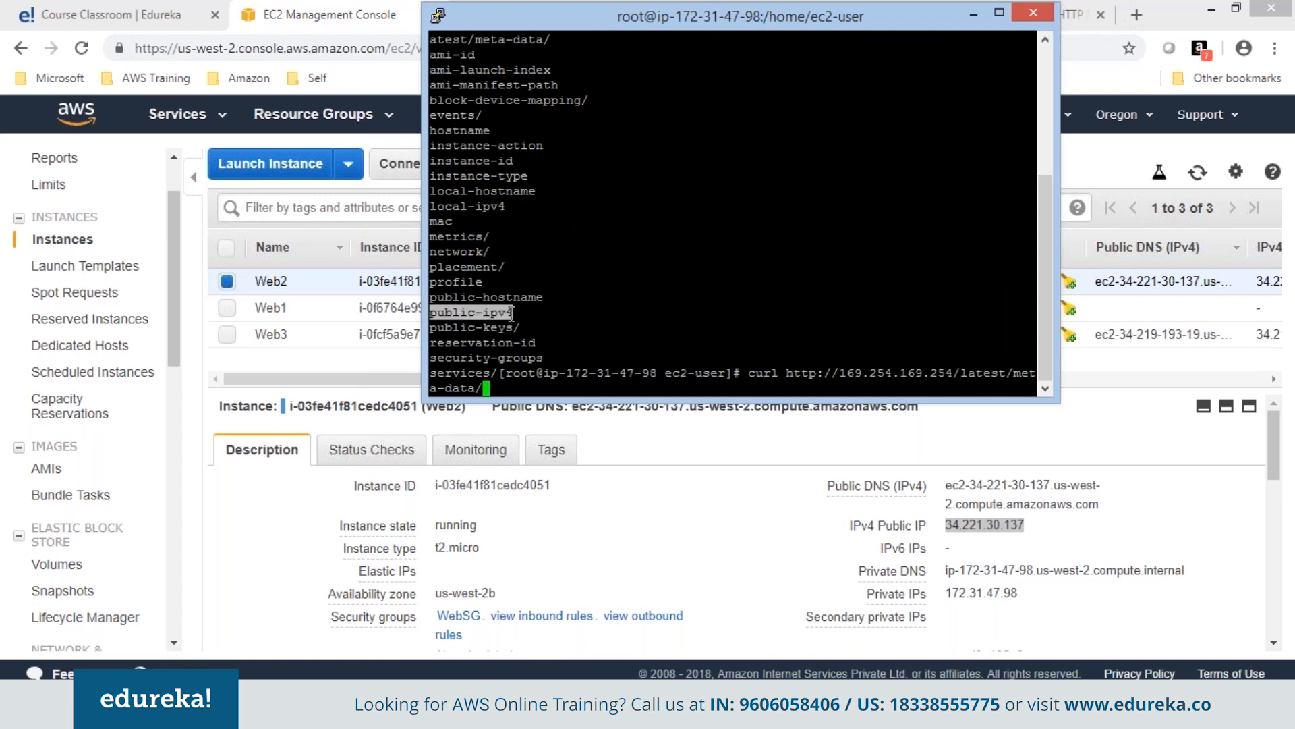
right_click(509, 311)
key(Return)
drag(533, 388, 434, 391)
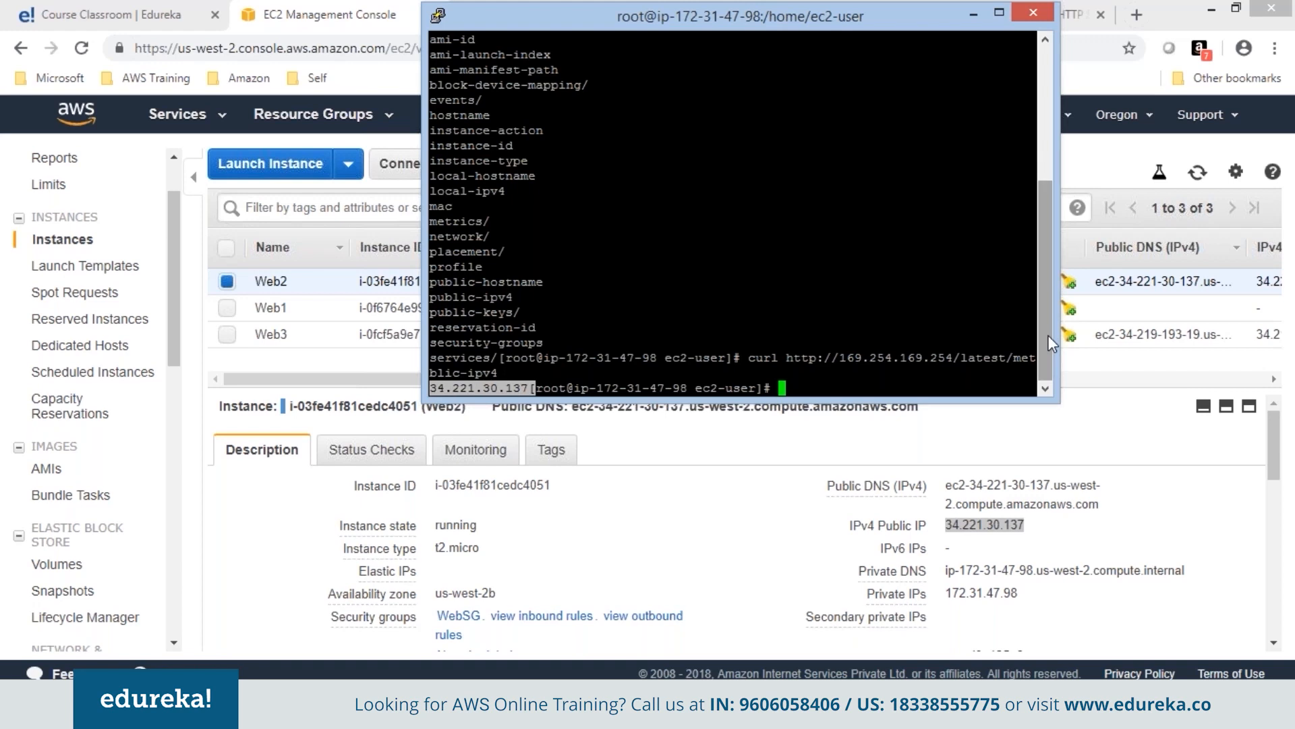
Select both curl lines in the Notepad notes, then minimize the notes.
click(640, 708)
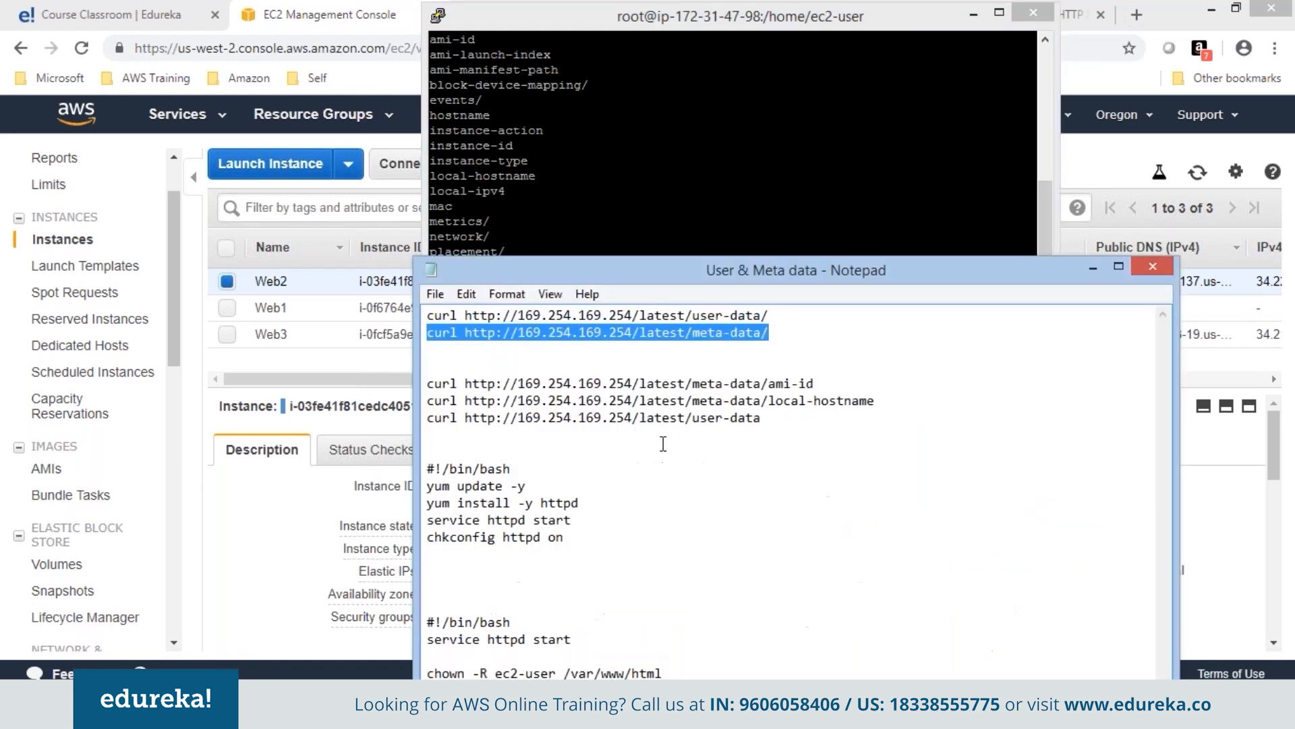
drag(769, 333, 430, 313)
click(1093, 268)
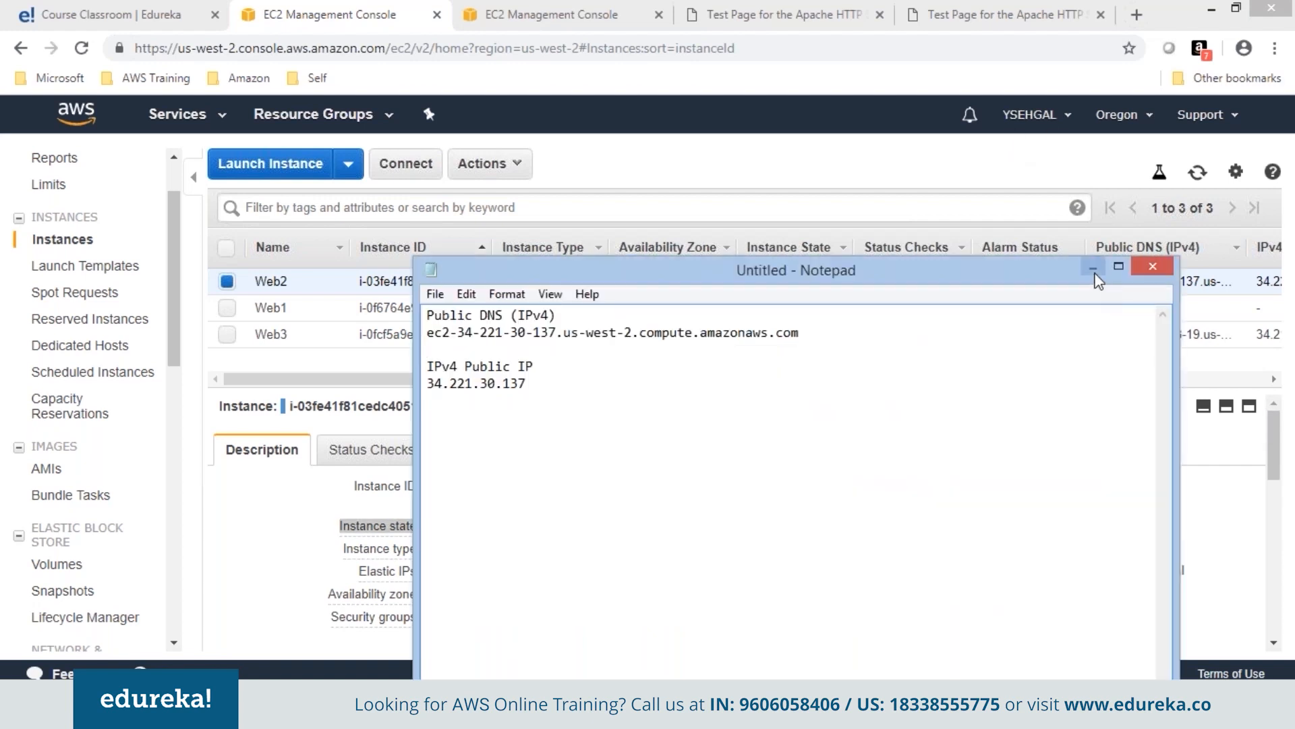
Stop the Web2 instance, then start it again.
click(1093, 268)
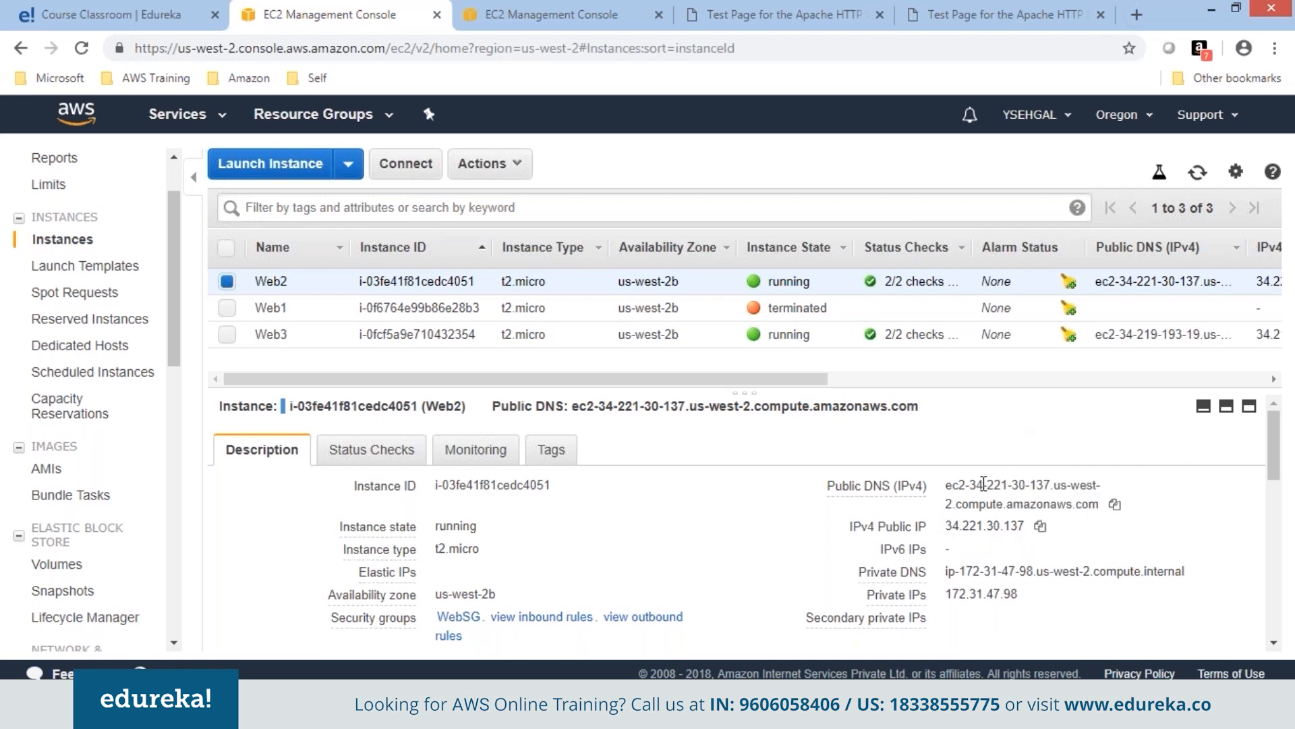
right_click(678, 278)
mouse_move(766, 381)
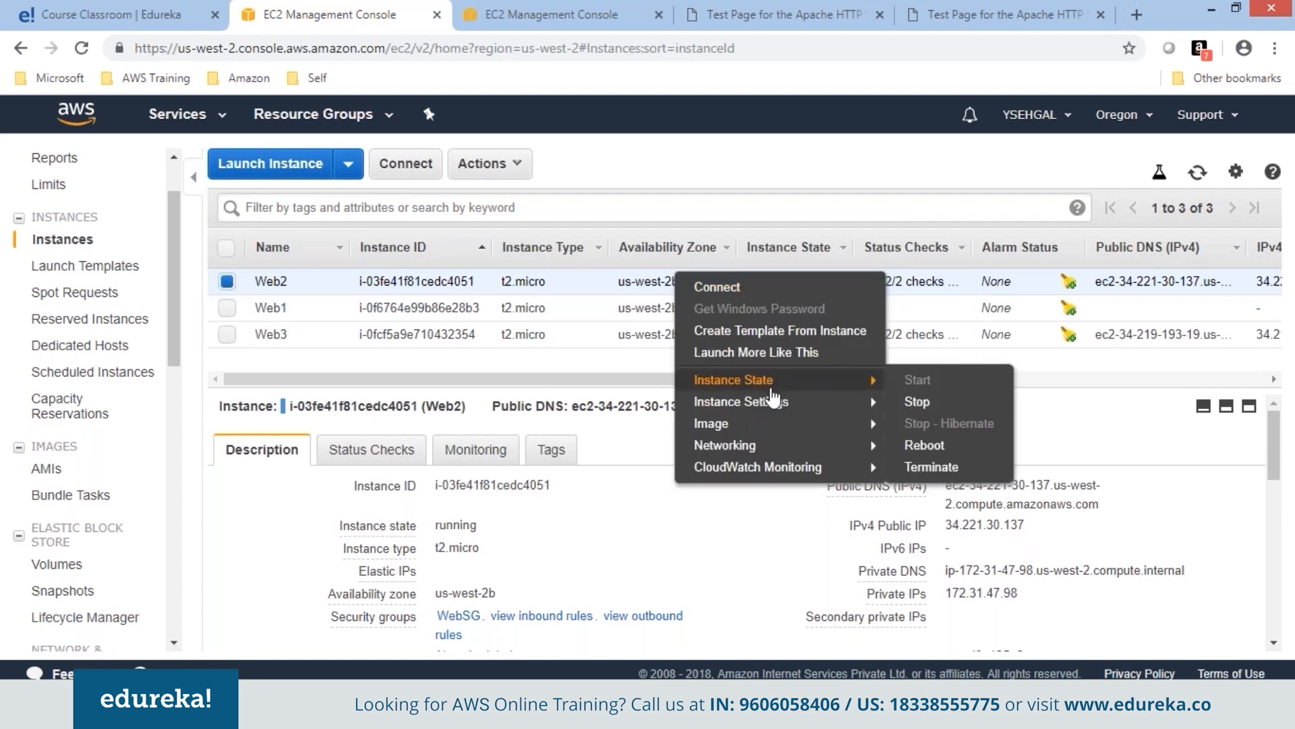
click(911, 403)
click(1018, 514)
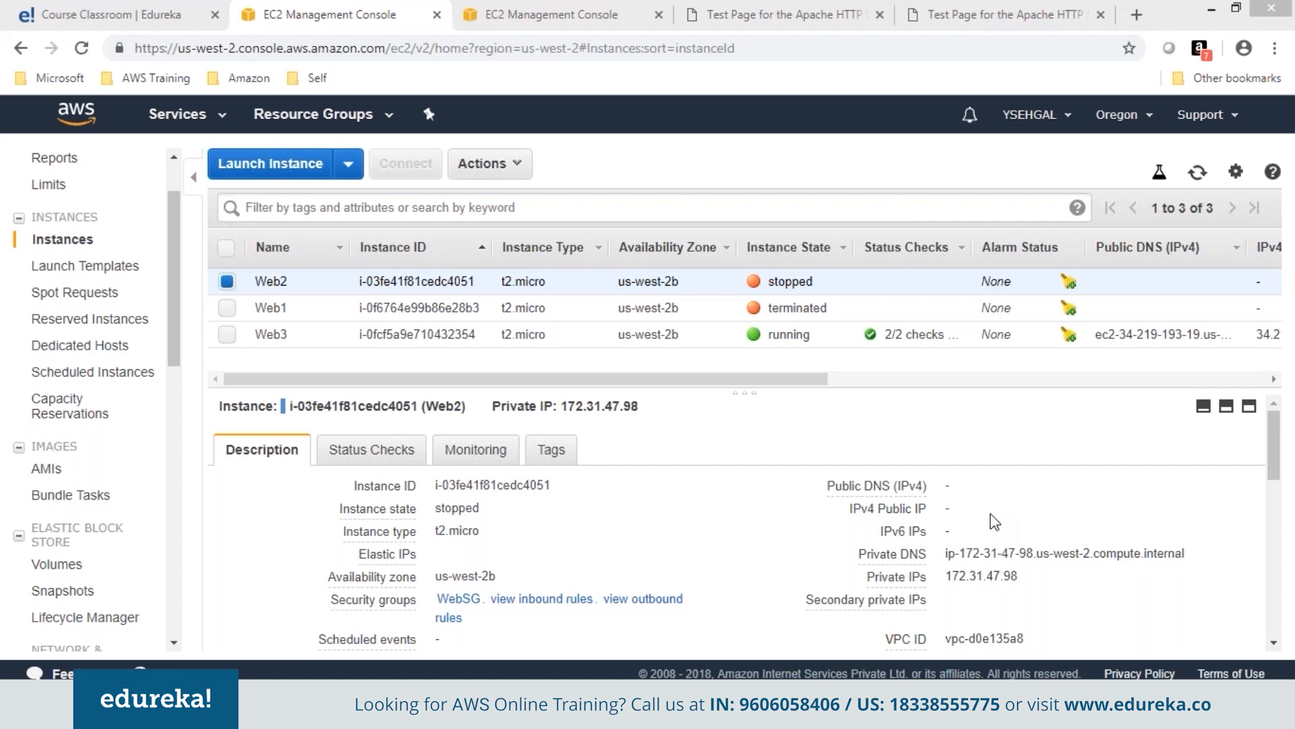
right_click(856, 283)
mouse_move(918, 380)
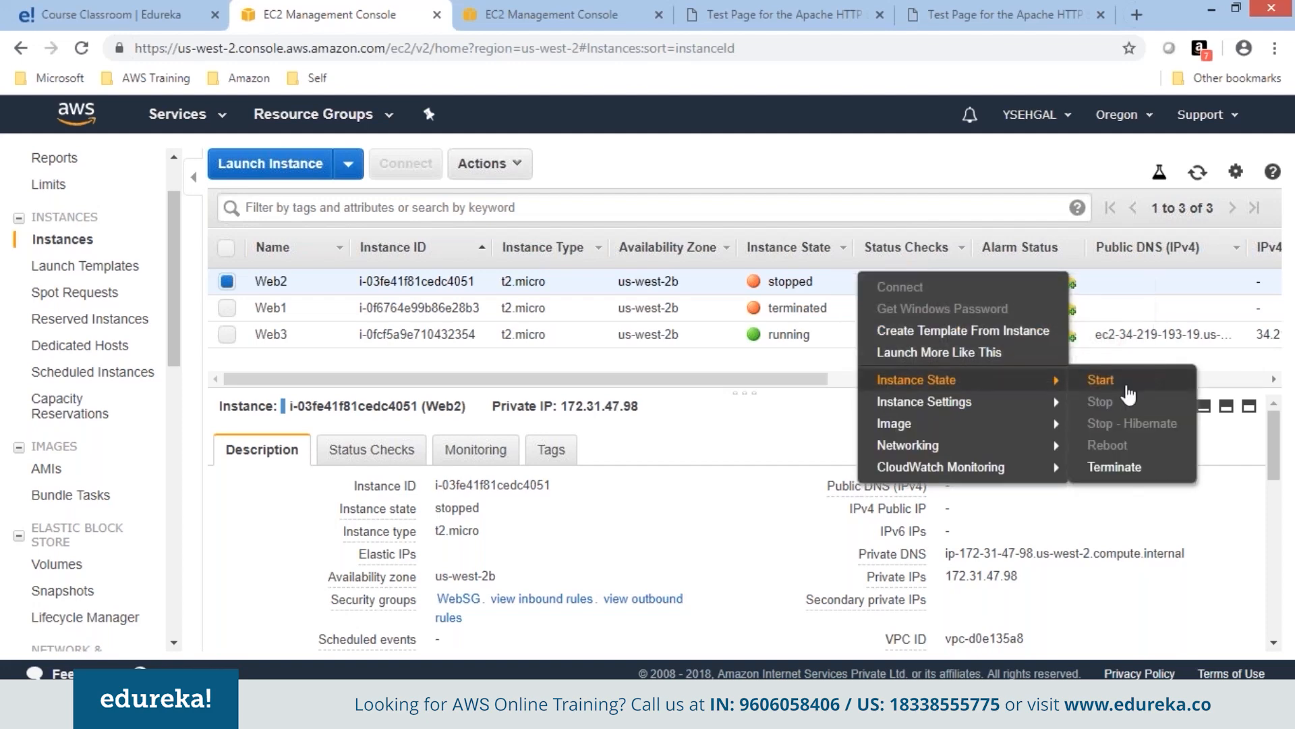
click(1101, 380)
click(1018, 470)
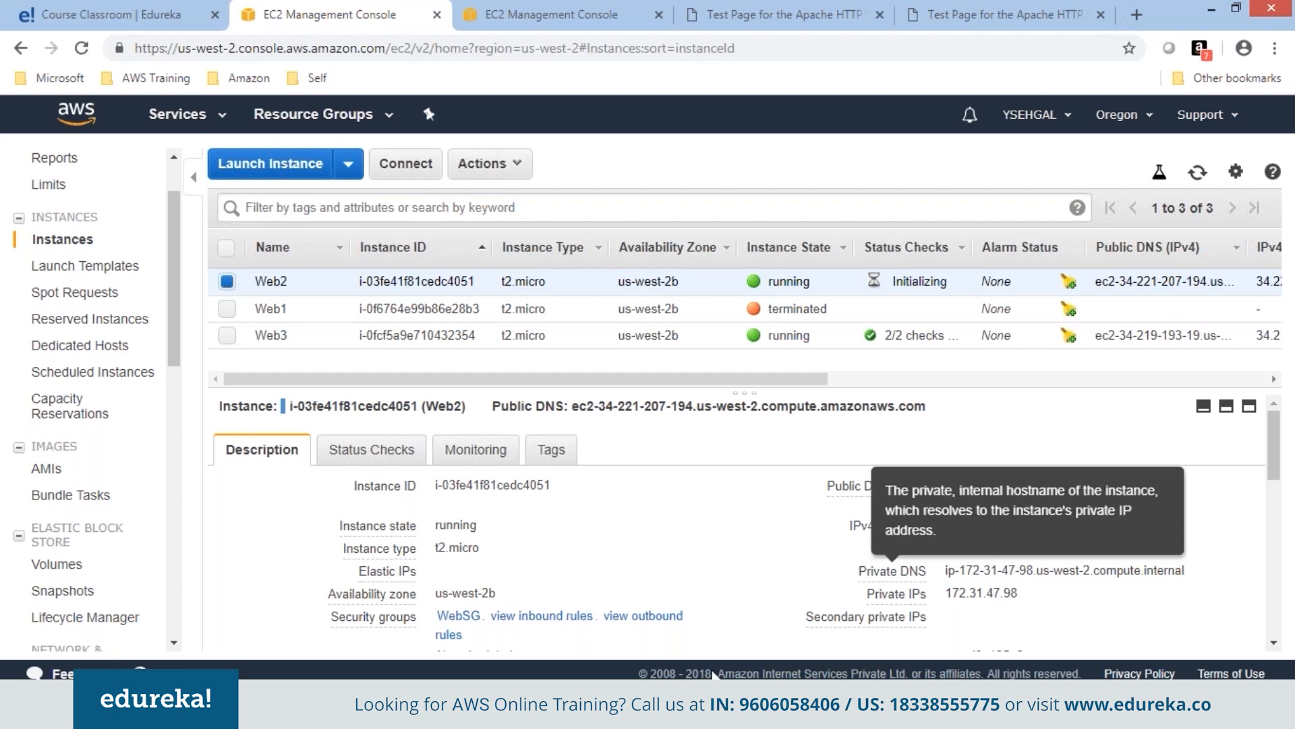
Compare Web2's new IP 34.221.207.194 with the old 34.221.30.137 in the notes.
key(alt+Tab)
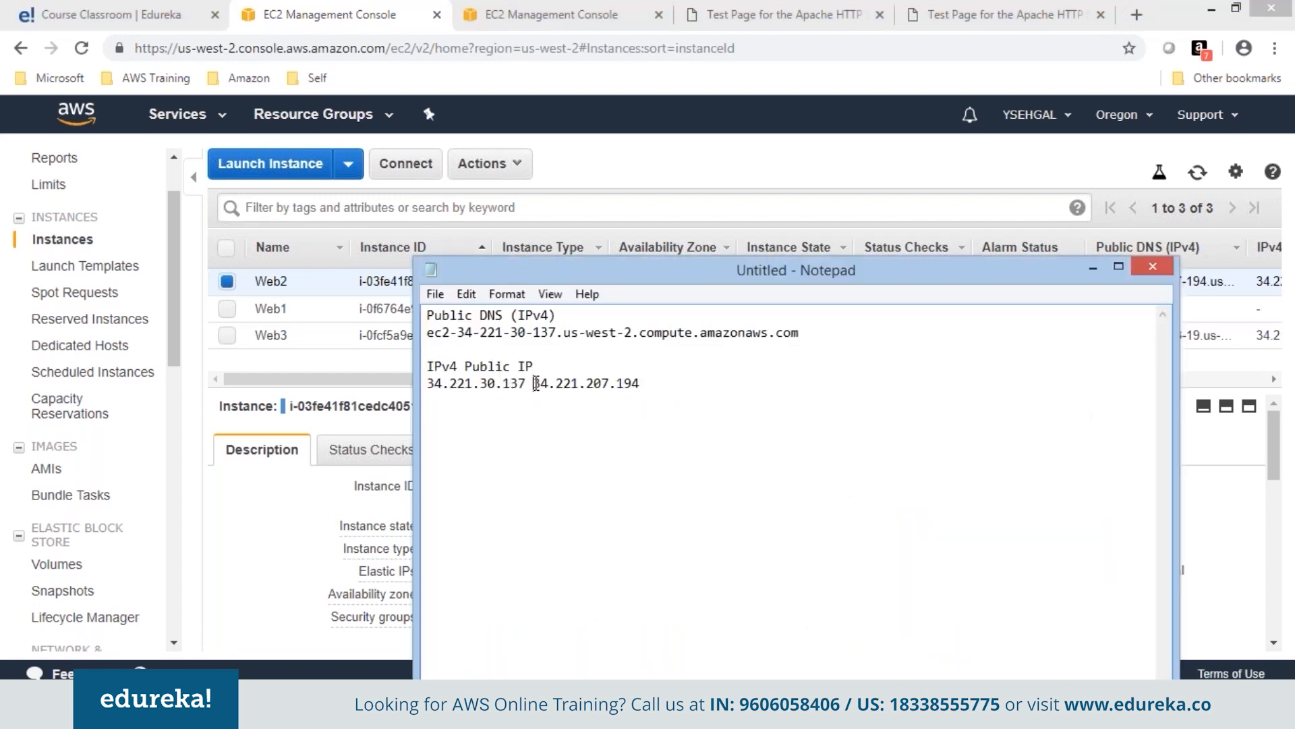
drag(533, 384, 649, 386)
drag(429, 384, 528, 386)
click(559, 443)
click(1089, 270)
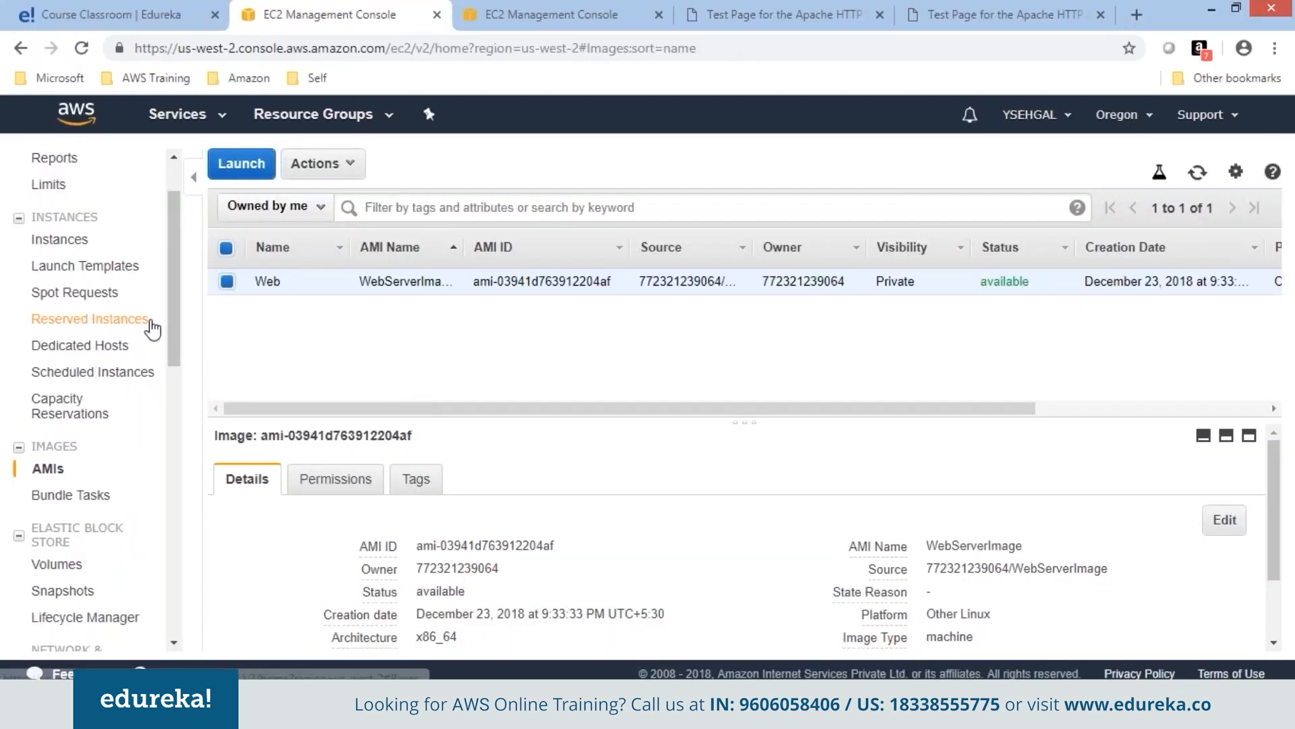
scroll(177, 300, up, 2)
Start a launch with the Windows Server 2012 Base image on t2.micro, skipping to security groups.
click(67, 319)
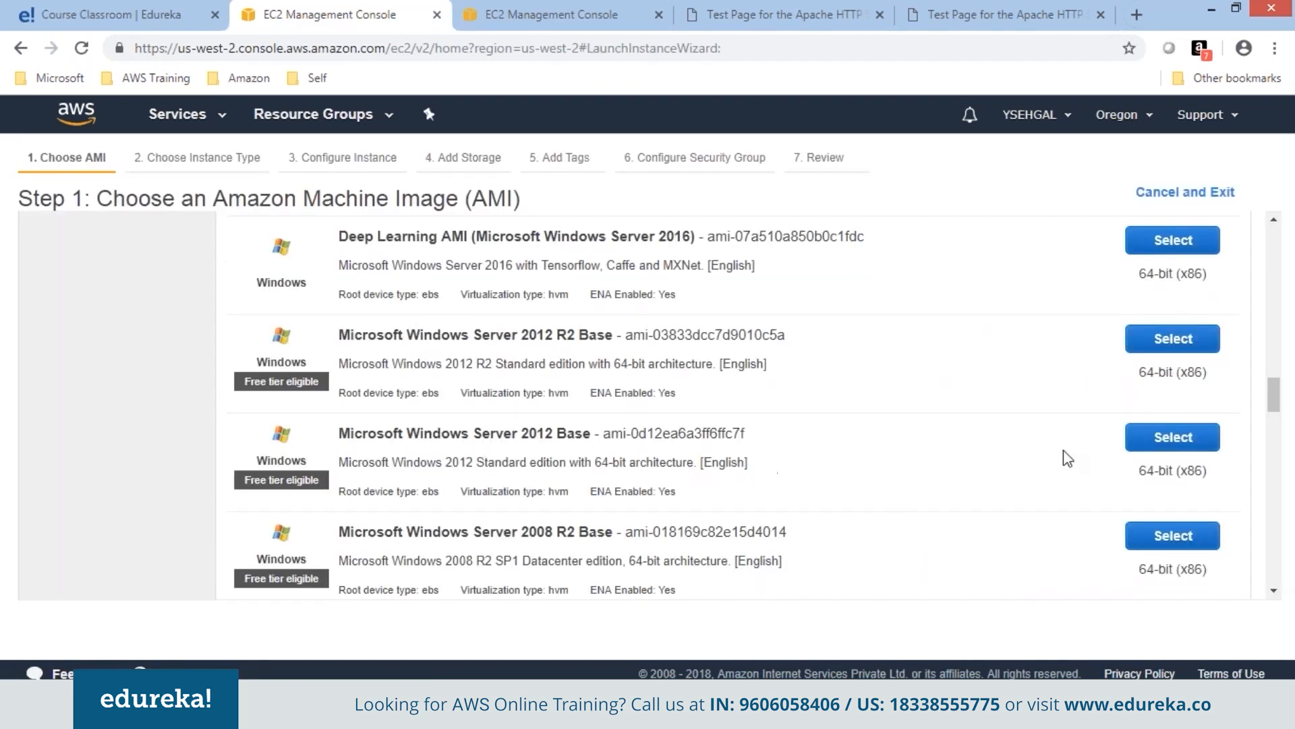
click(1173, 438)
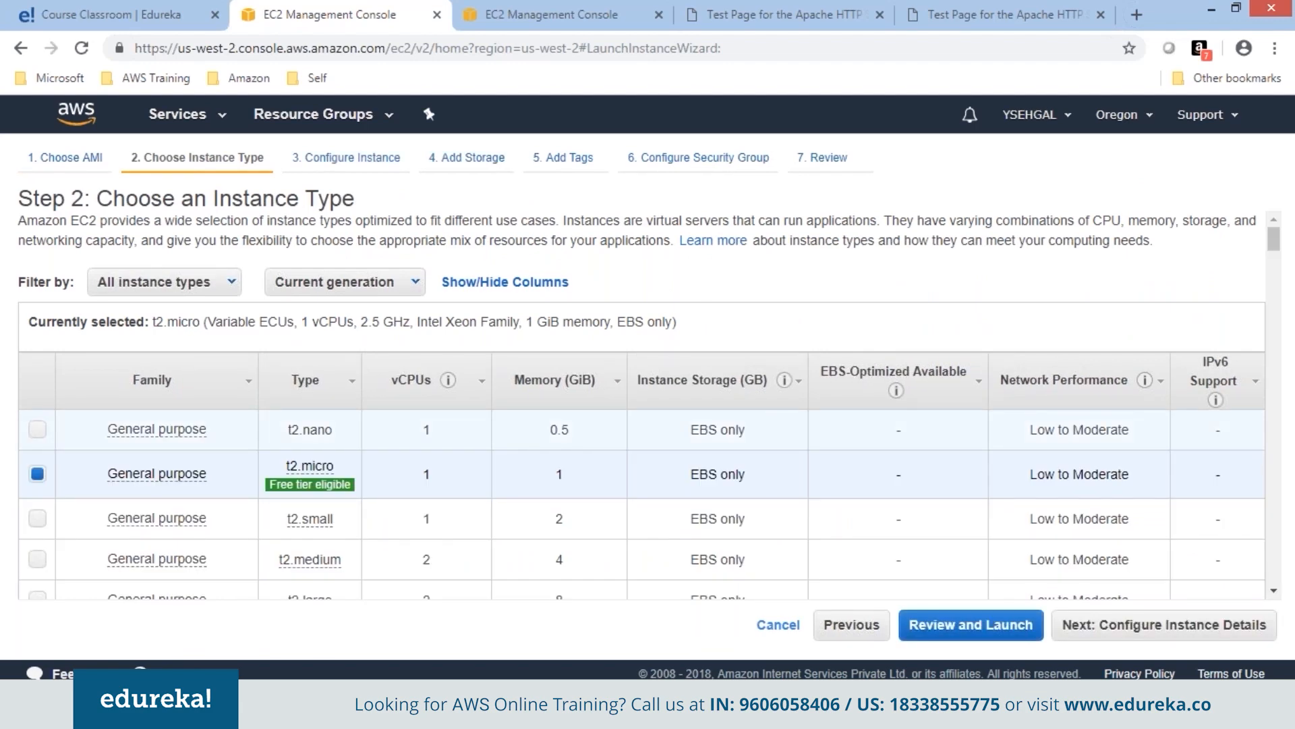
click(1165, 627)
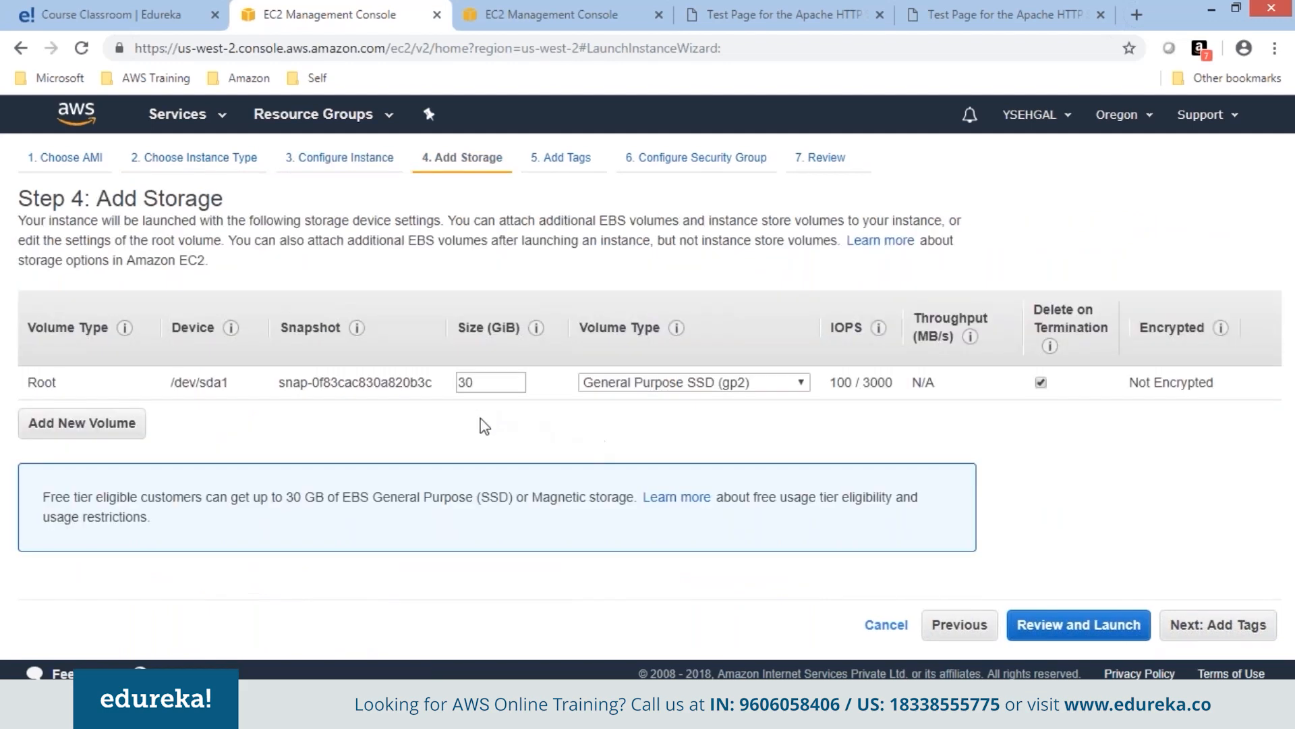
click(1211, 627)
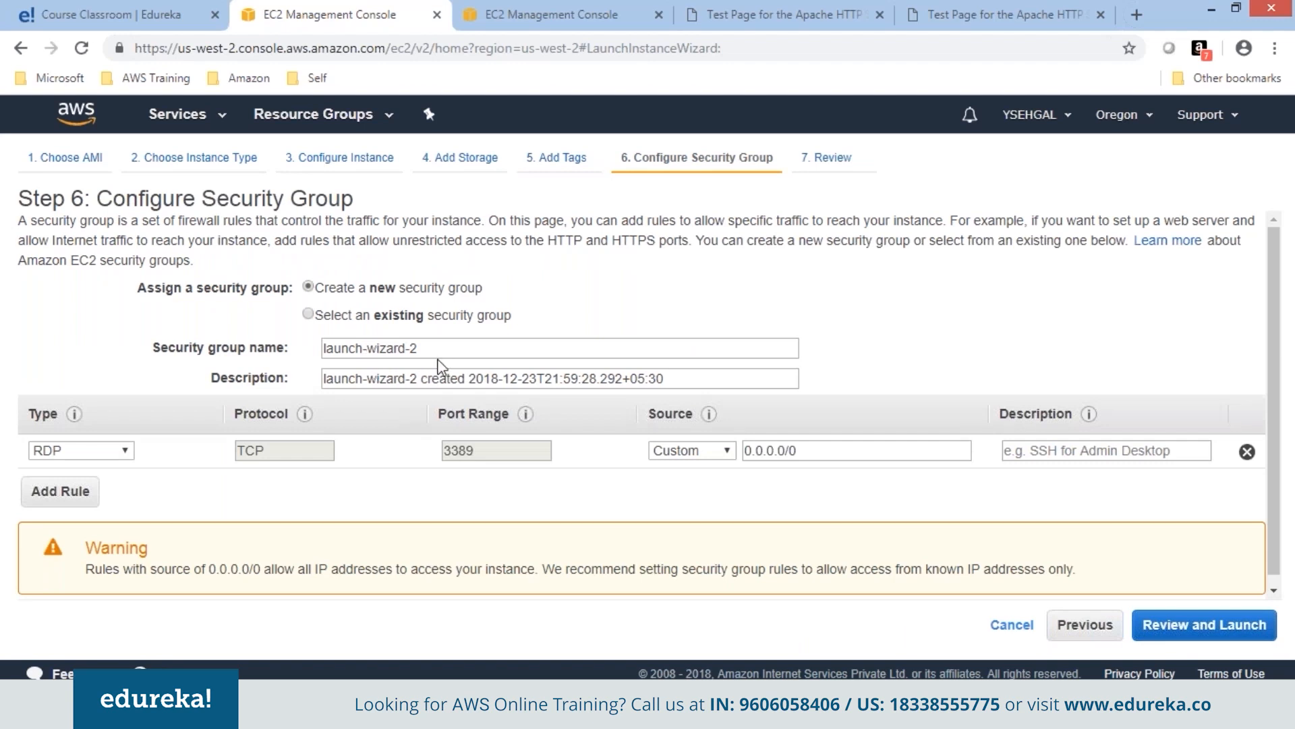
Rename the new security group to AppSG.
drag(437, 353, 260, 357)
text(AppSg)
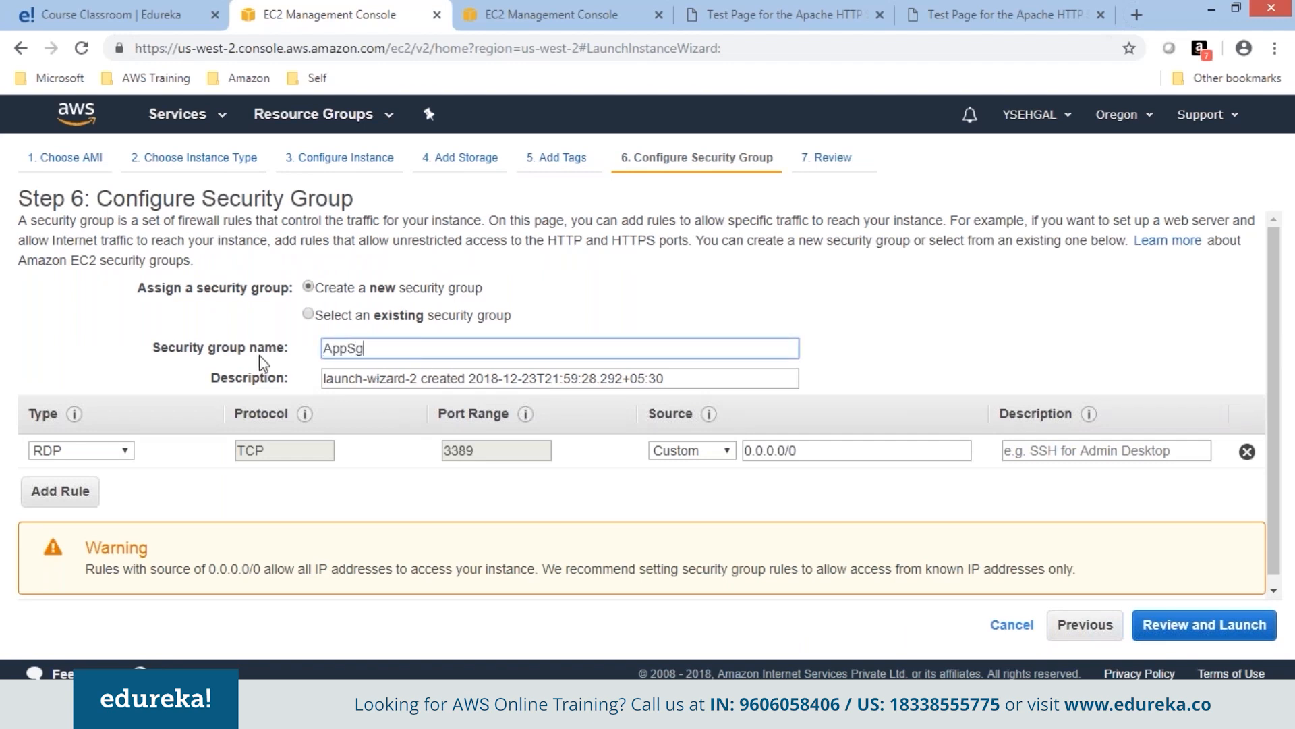
key(BackSpace)
text(G)
Review and launch the Windows instance using the existing KPDec23 key pair.
click(1204, 624)
click(1243, 624)
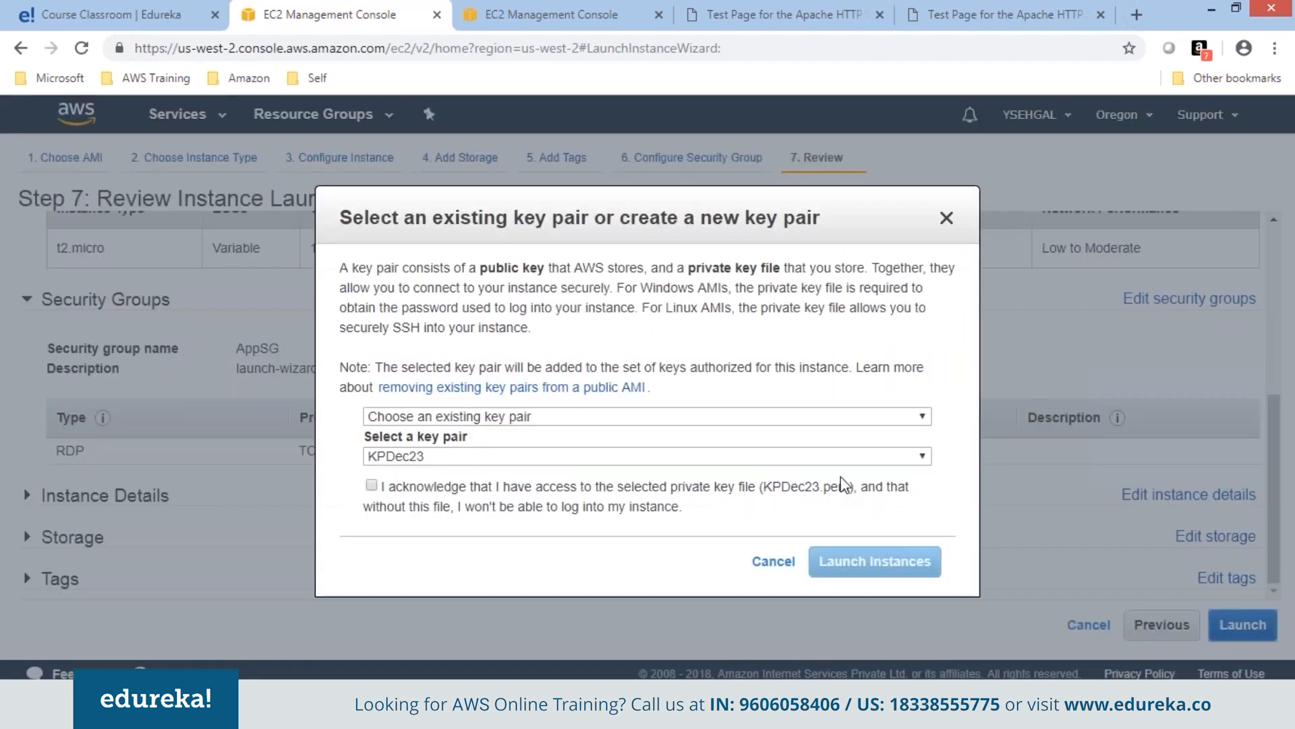
click(612, 489)
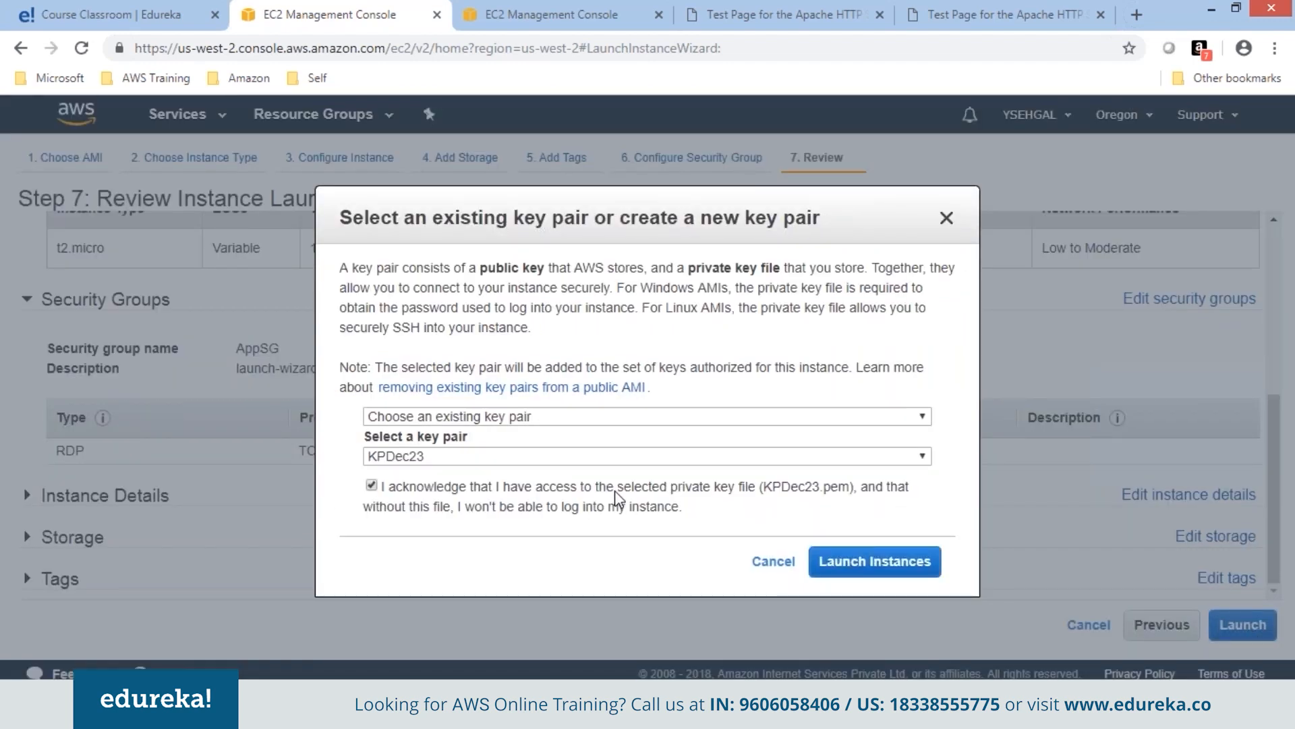
click(884, 570)
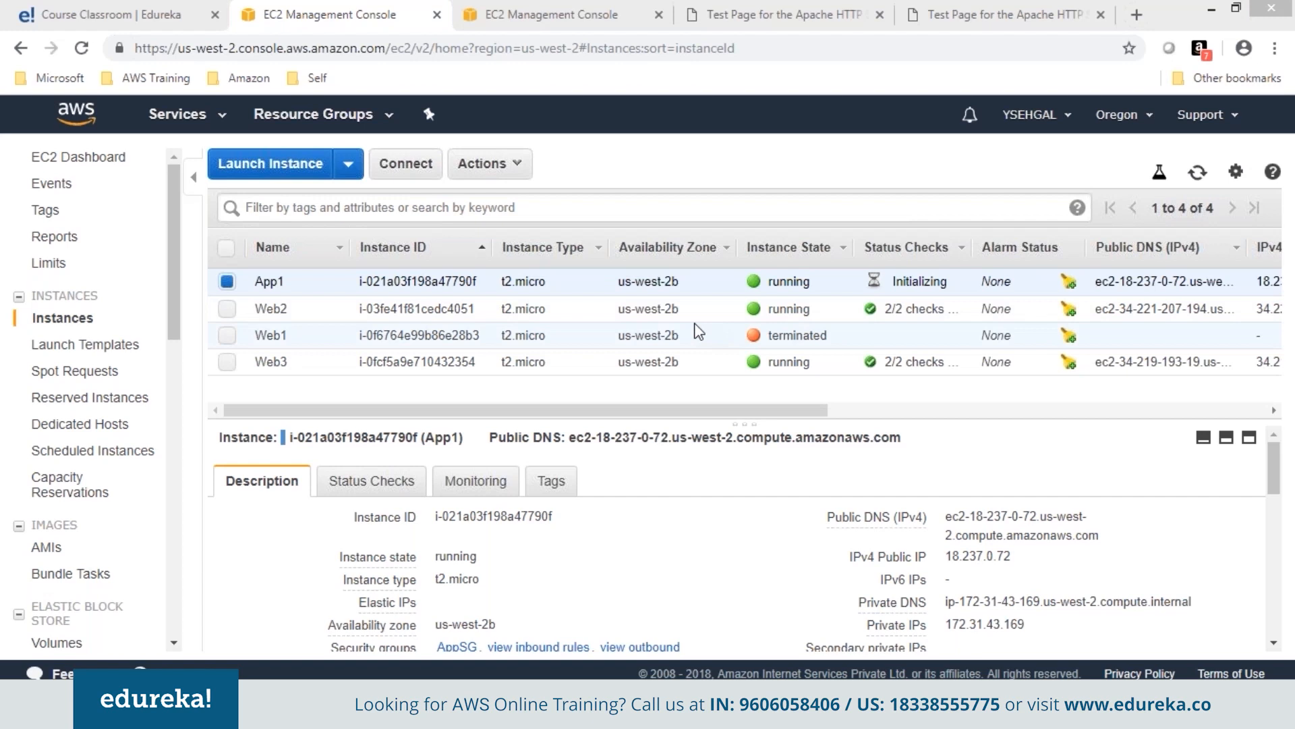
Decrypt App1's Administrator password with the KPDec23 key file from the D: drive.
click(423, 174)
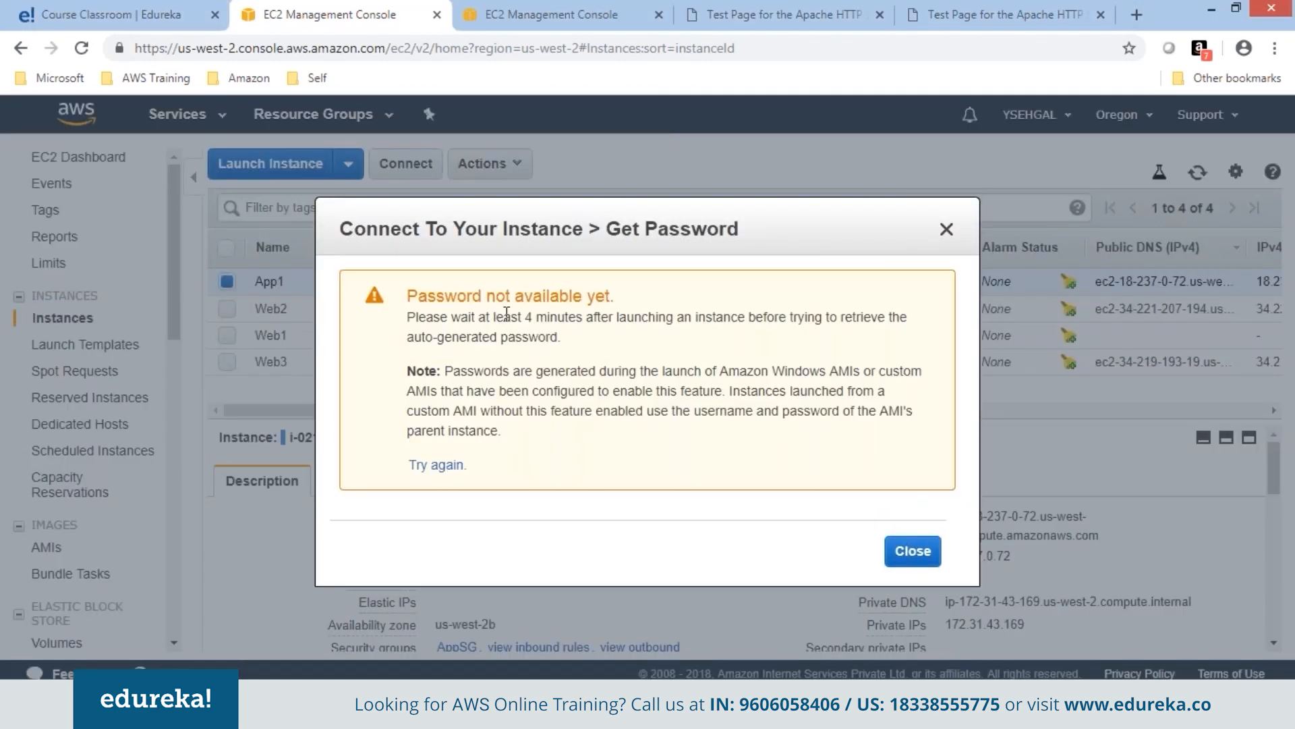
drag(493, 316, 593, 344)
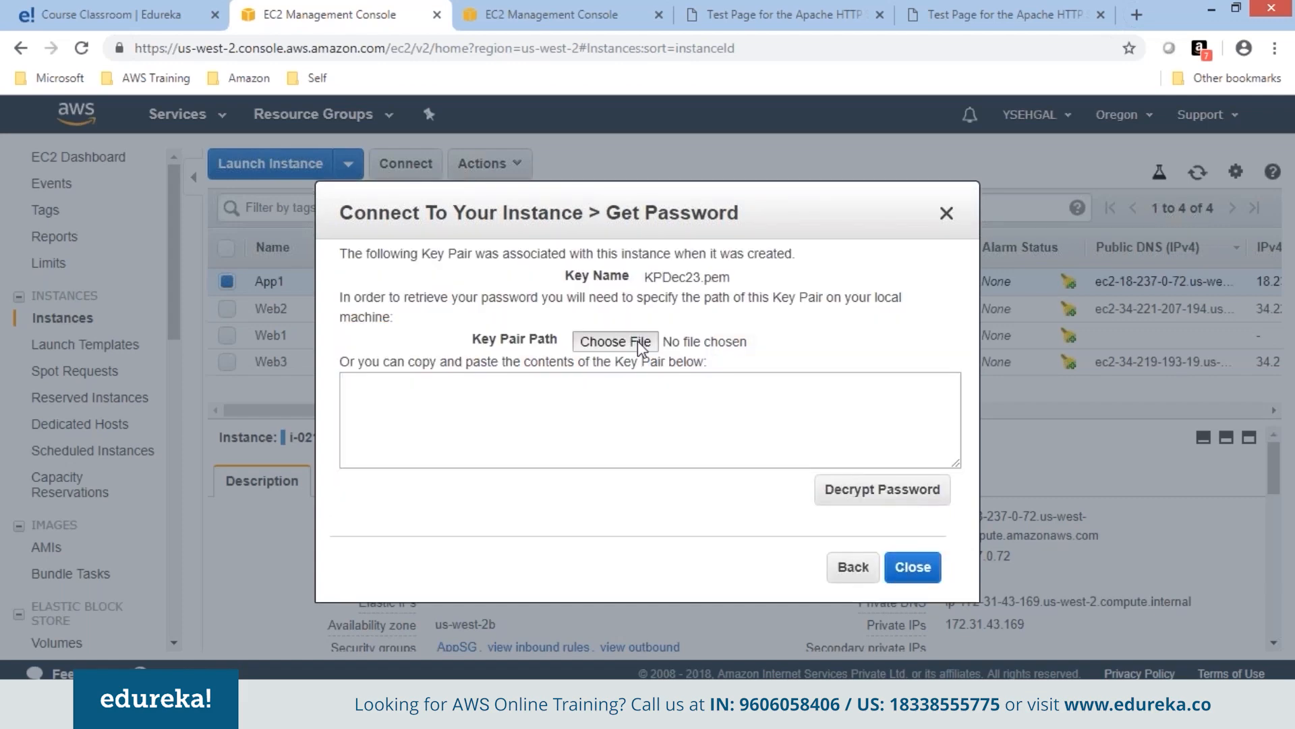
click(615, 341)
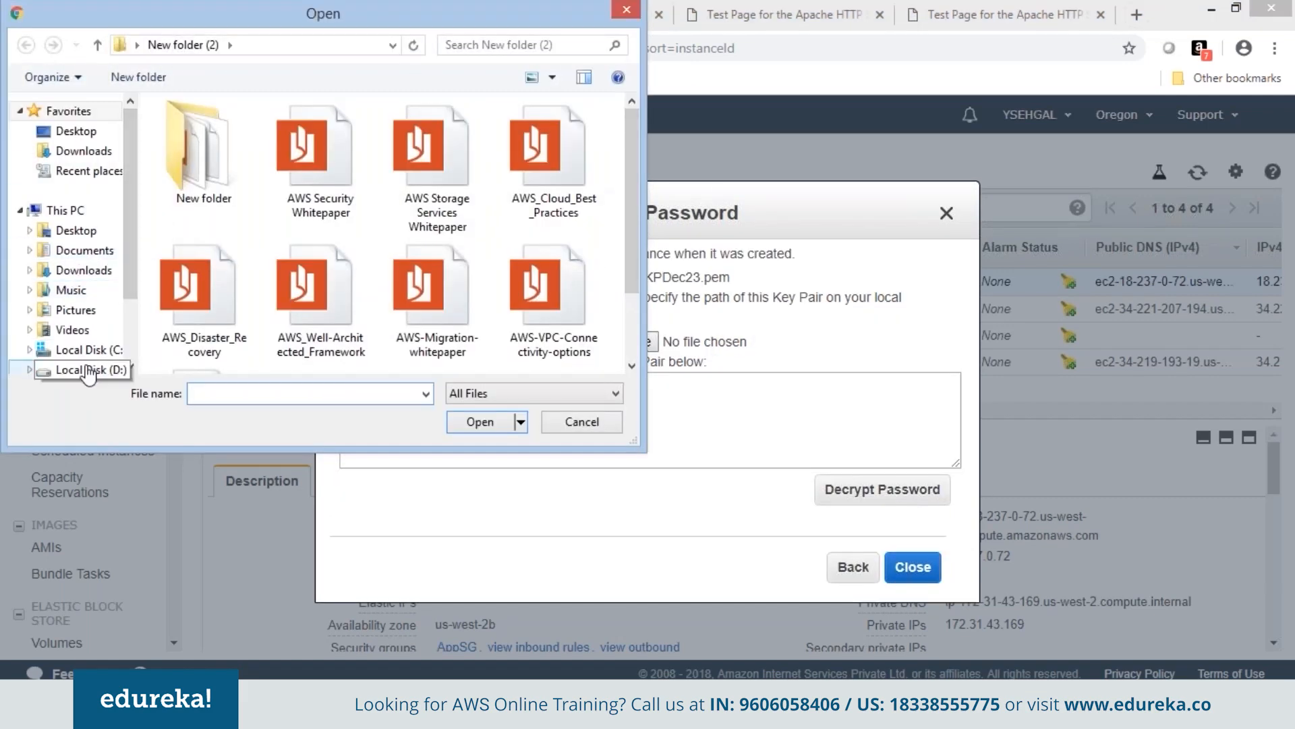
click(88, 371)
double_click(225, 193)
double_click(221, 154)
click(857, 494)
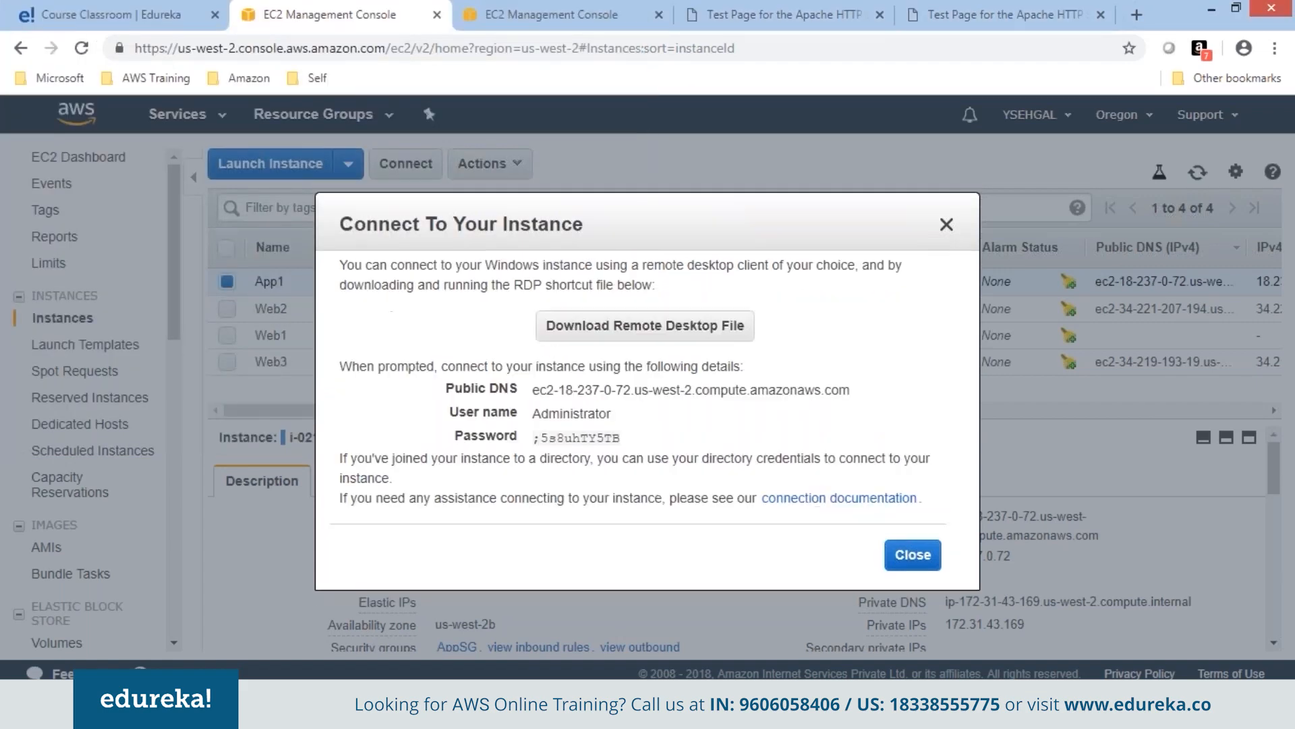
Copy the decrypted password into the cleared Notepad notes.
double_click(581, 435)
double_click(534, 439)
drag(536, 439, 599, 438)
click(631, 438)
click(681, 715)
key(ctrl+a)
key(Delete)
key(ctrl+v)
click(1093, 267)
Close the connection details and copy App1's public IP 18.237.0.72.
click(991, 549)
drag(1012, 556, 944, 556)
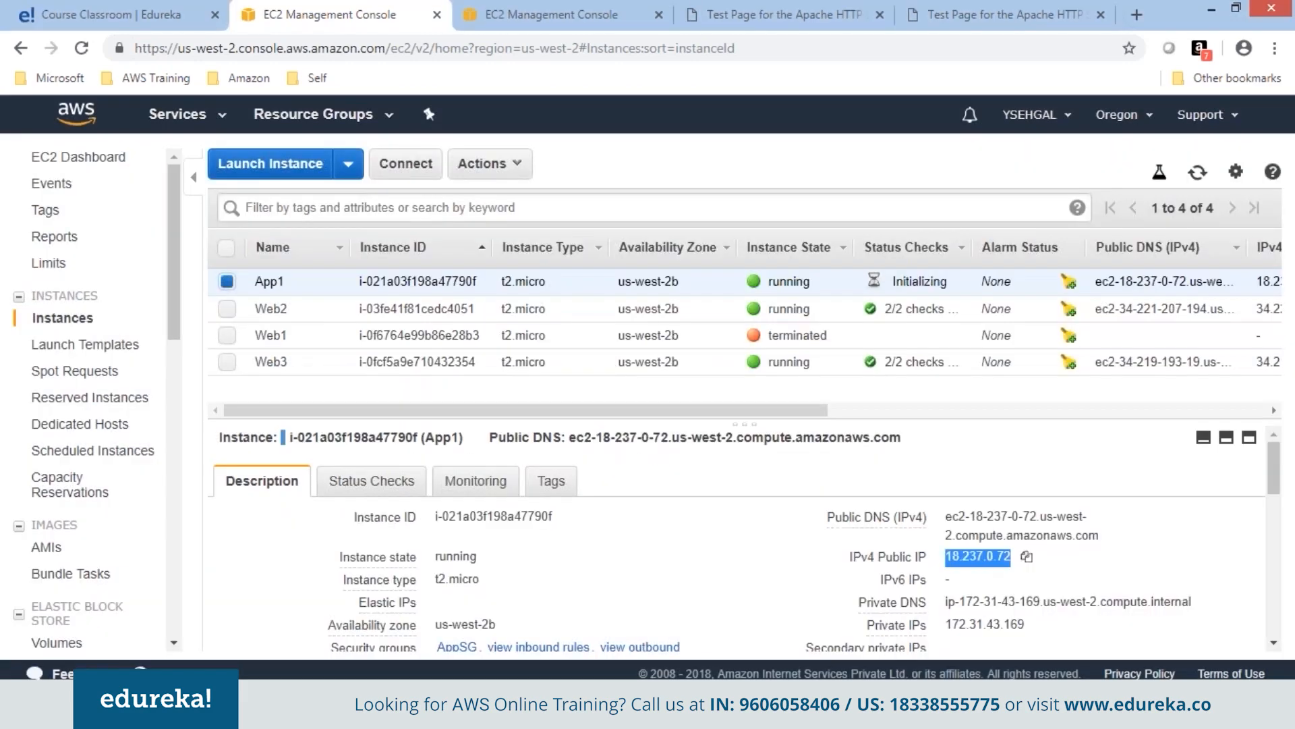
right_click(983, 552)
click(1025, 566)
Start a Remote Desktop (mstsc) connection to App1 at 18.237.0.72.
key(super+r)
text(mstsc)
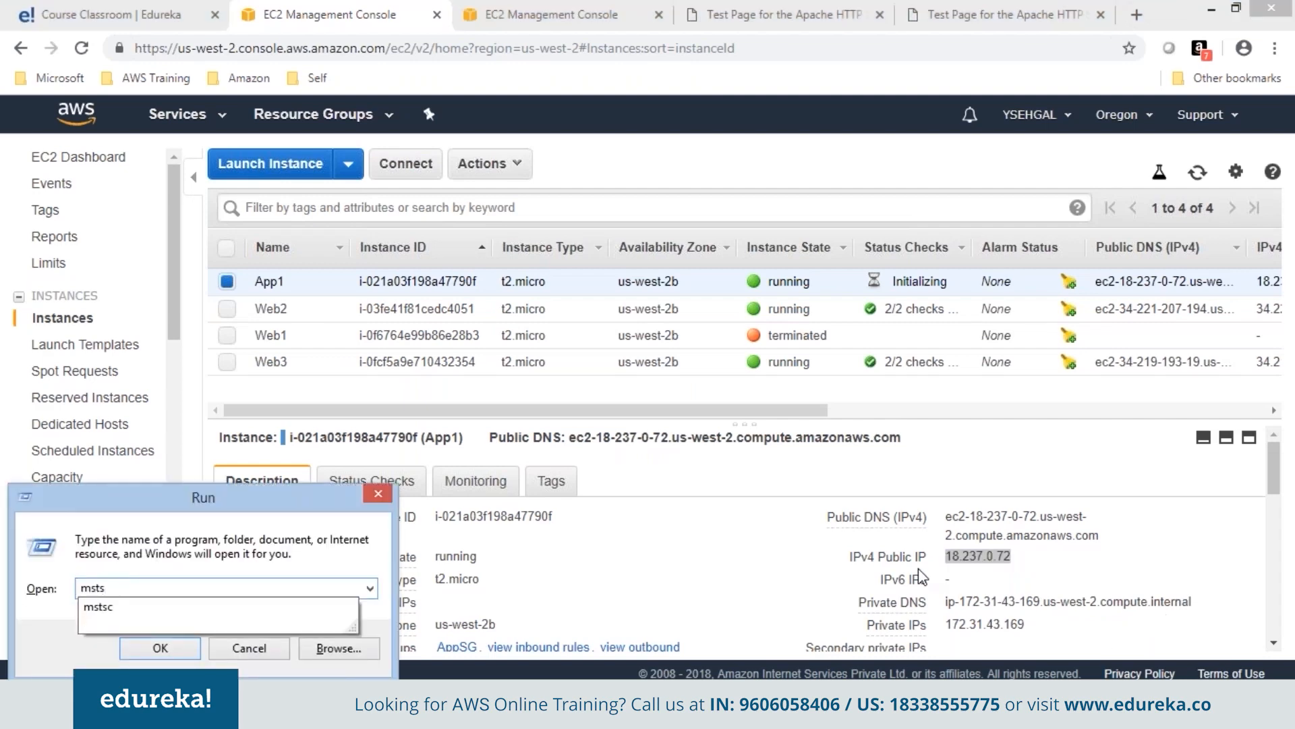
key(Return)
key(ctrl+v)
click(702, 327)
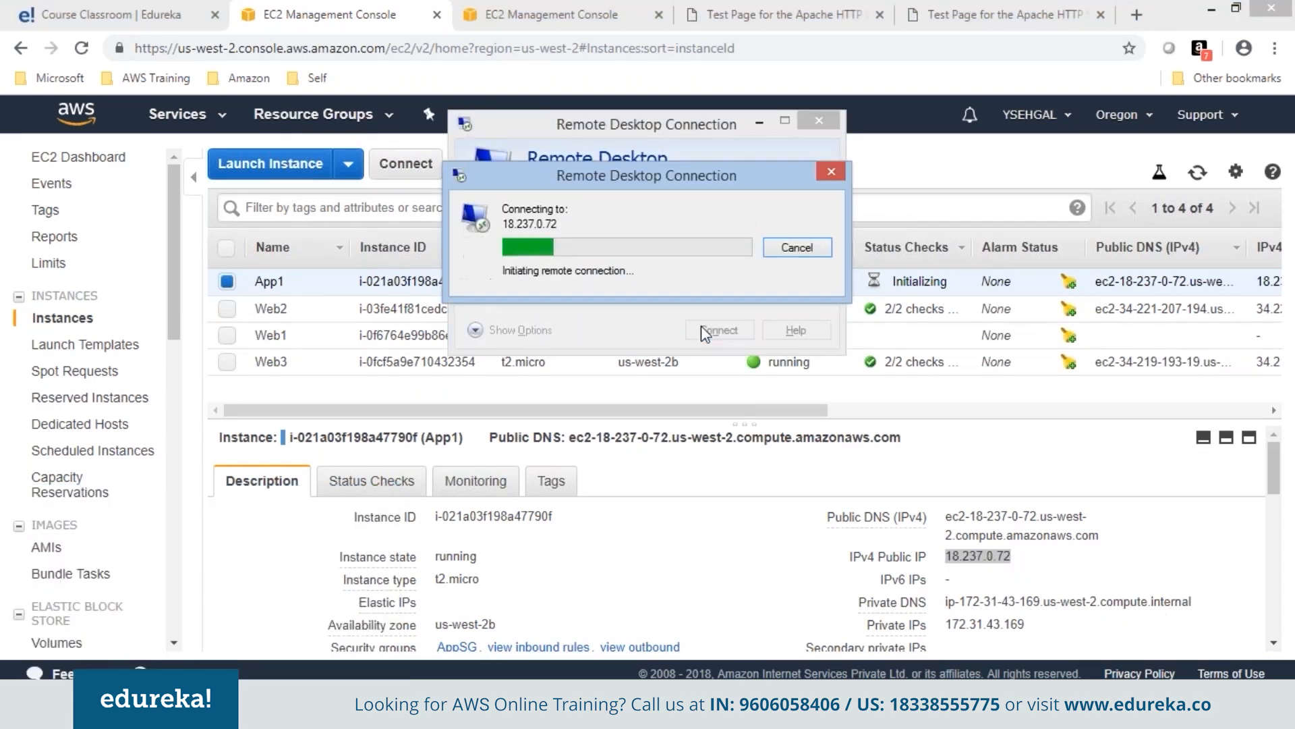
Log in as administrator with the password copied from the notes, accepting the certificate.
text(administrator)
key(Tab)
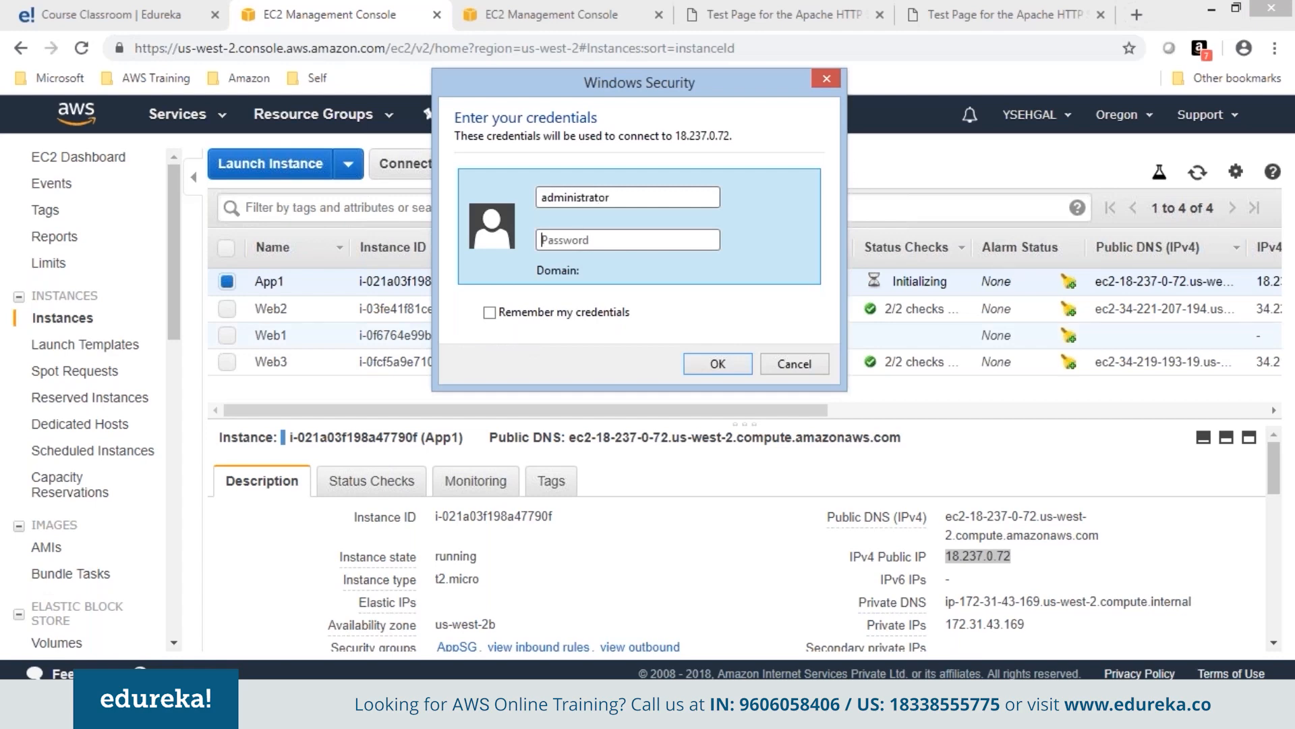
click(605, 716)
drag(427, 315, 517, 318)
key(ctrl+c)
click(682, 139)
key(ctrl+v)
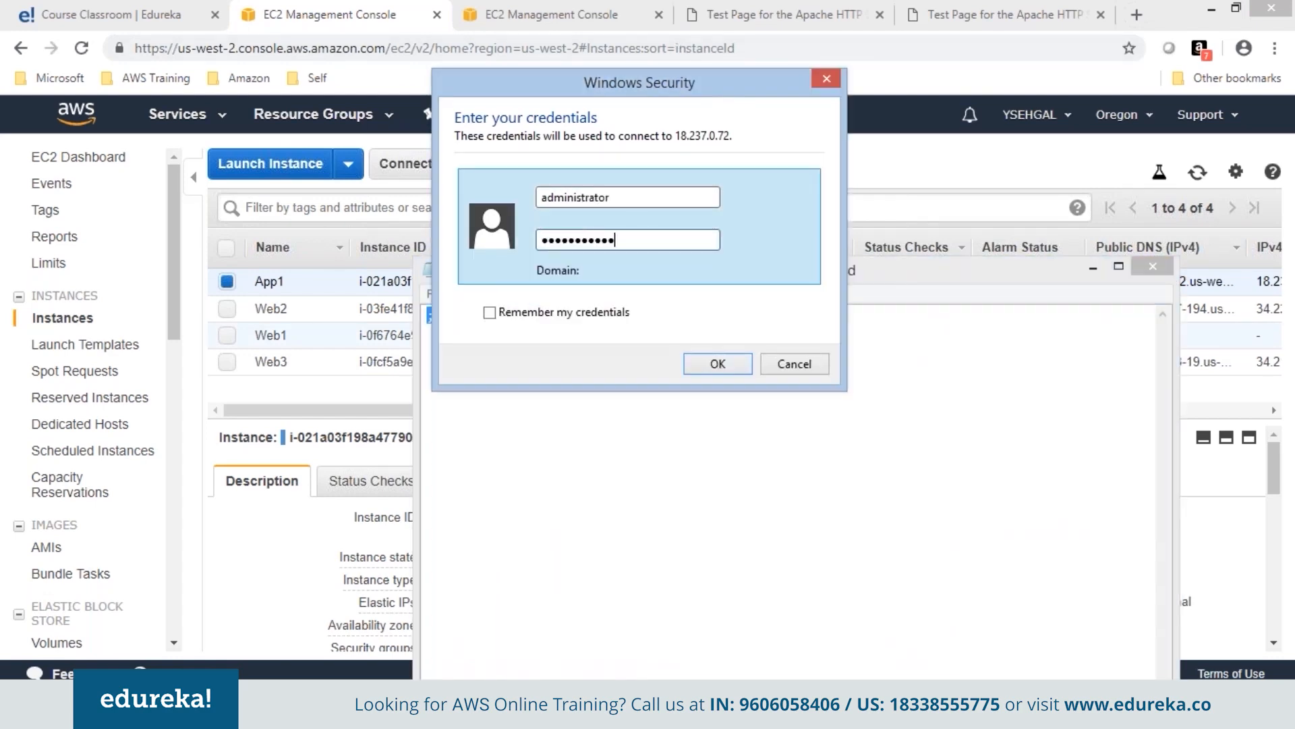
click(702, 367)
click(694, 393)
View App1's Windows Server 2012 desktop, then window the session and return to the console.
click(1093, 268)
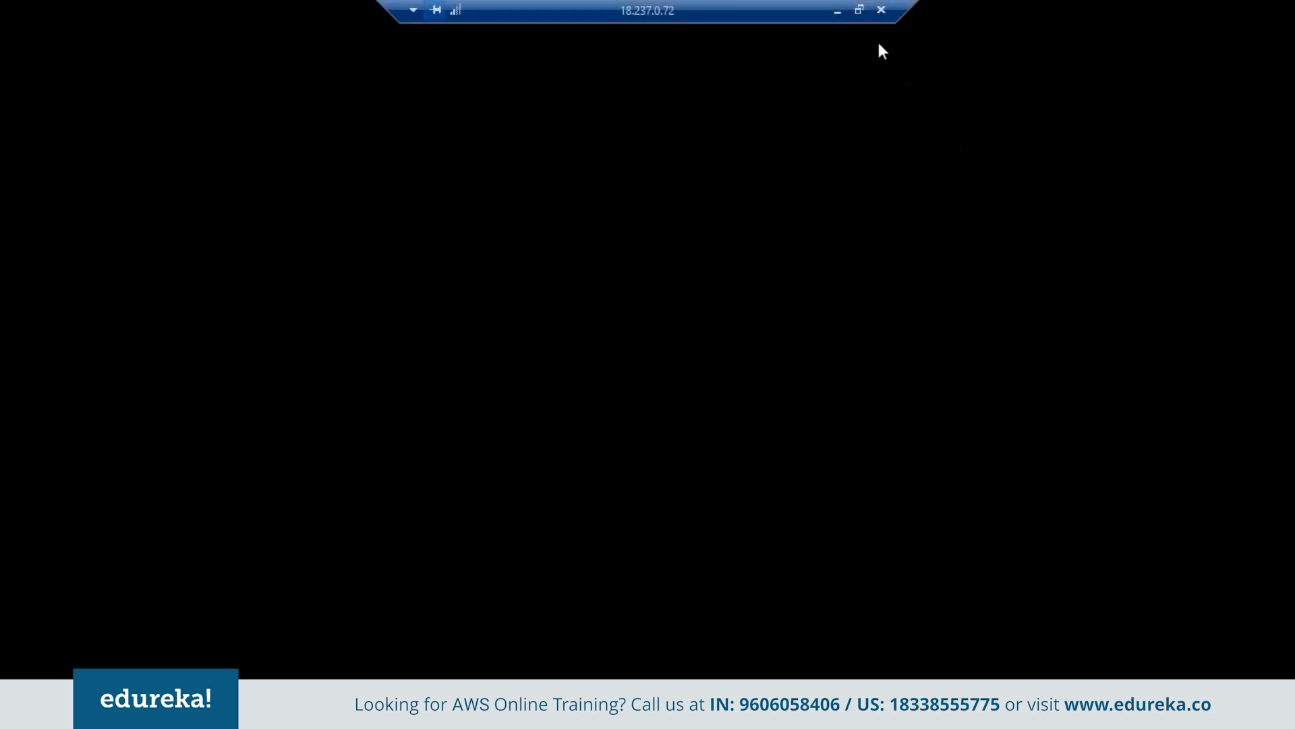
click(859, 9)
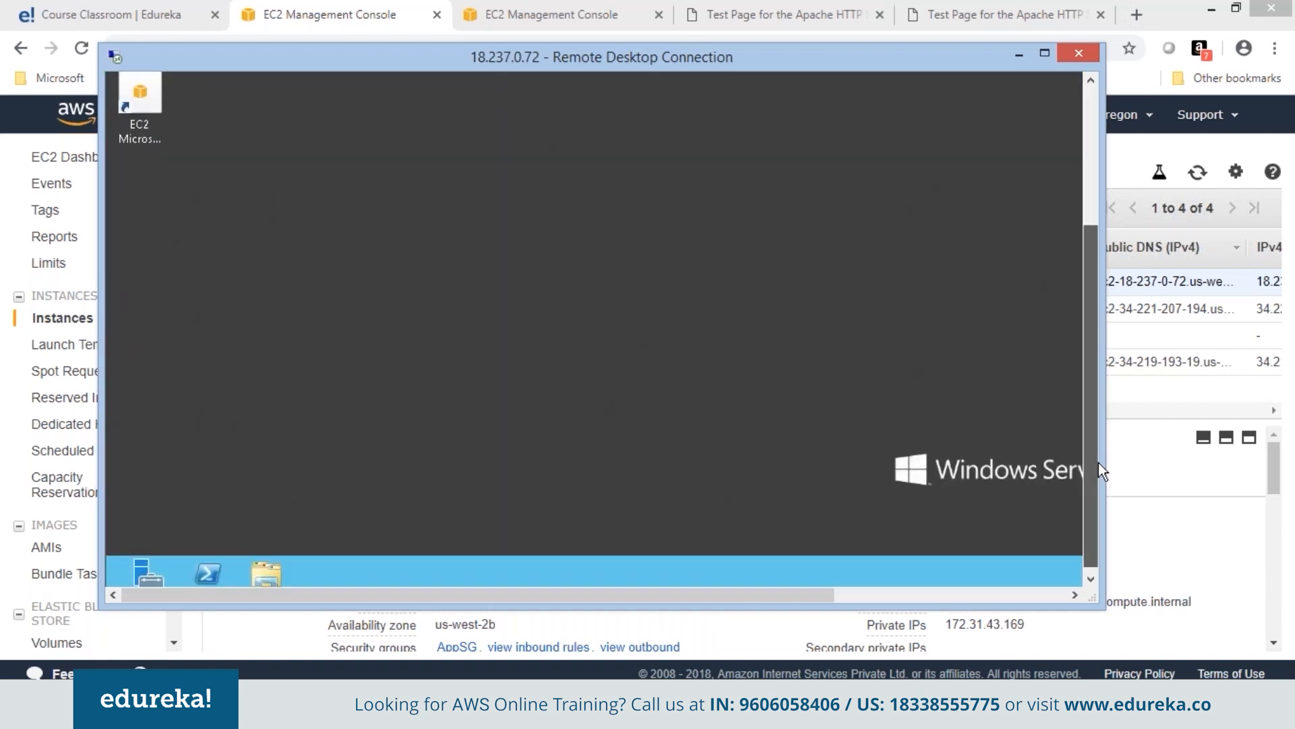
click(1046, 54)
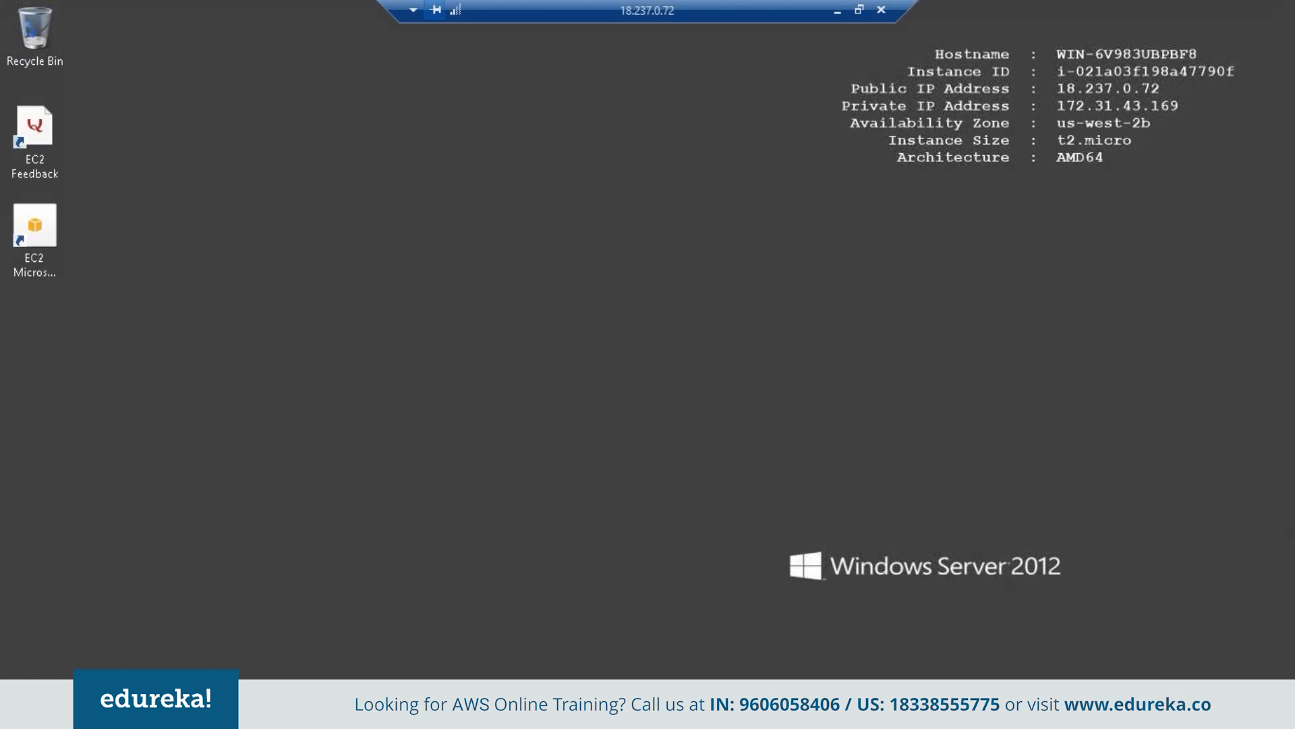
click(861, 12)
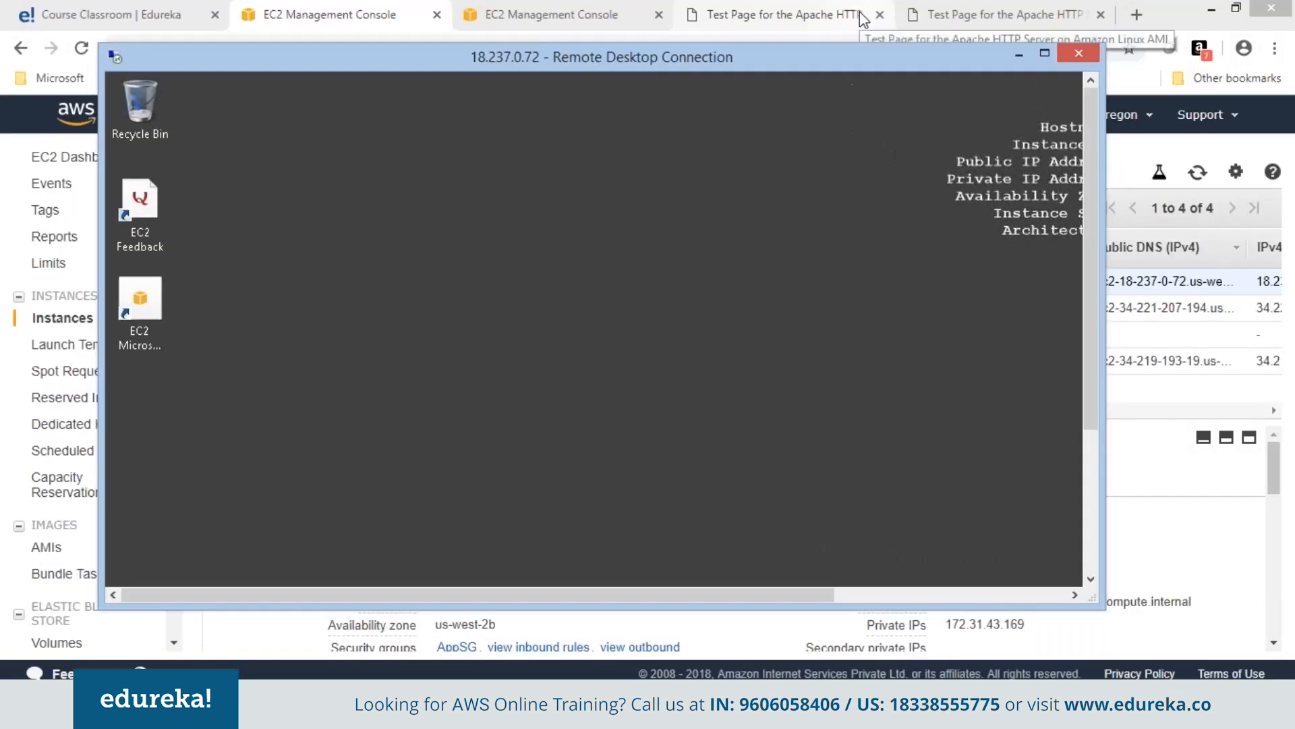
key(alt+Tab)
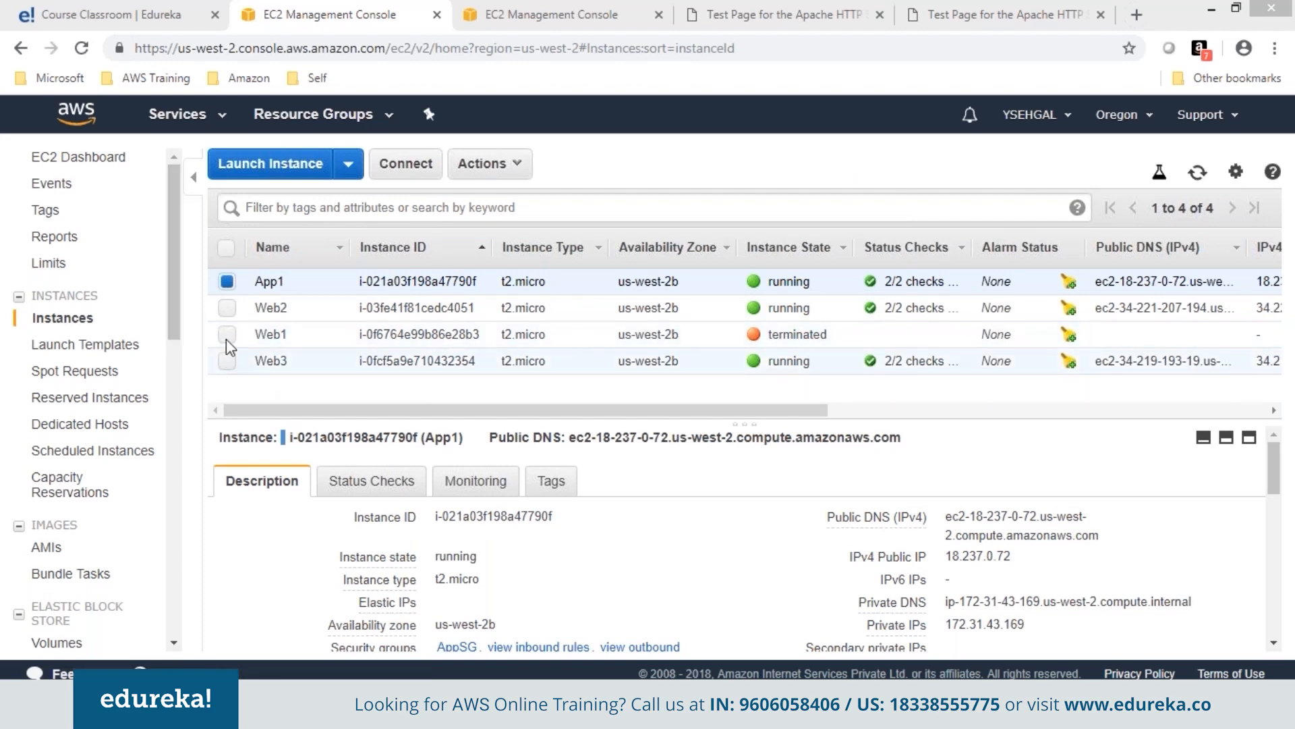
Copy Web2's public IP 34.221.207.194 and load it in a new browser tab.
click(227, 308)
click(226, 281)
double_click(989, 558)
right_click(1005, 556)
click(1039, 566)
click(728, 16)
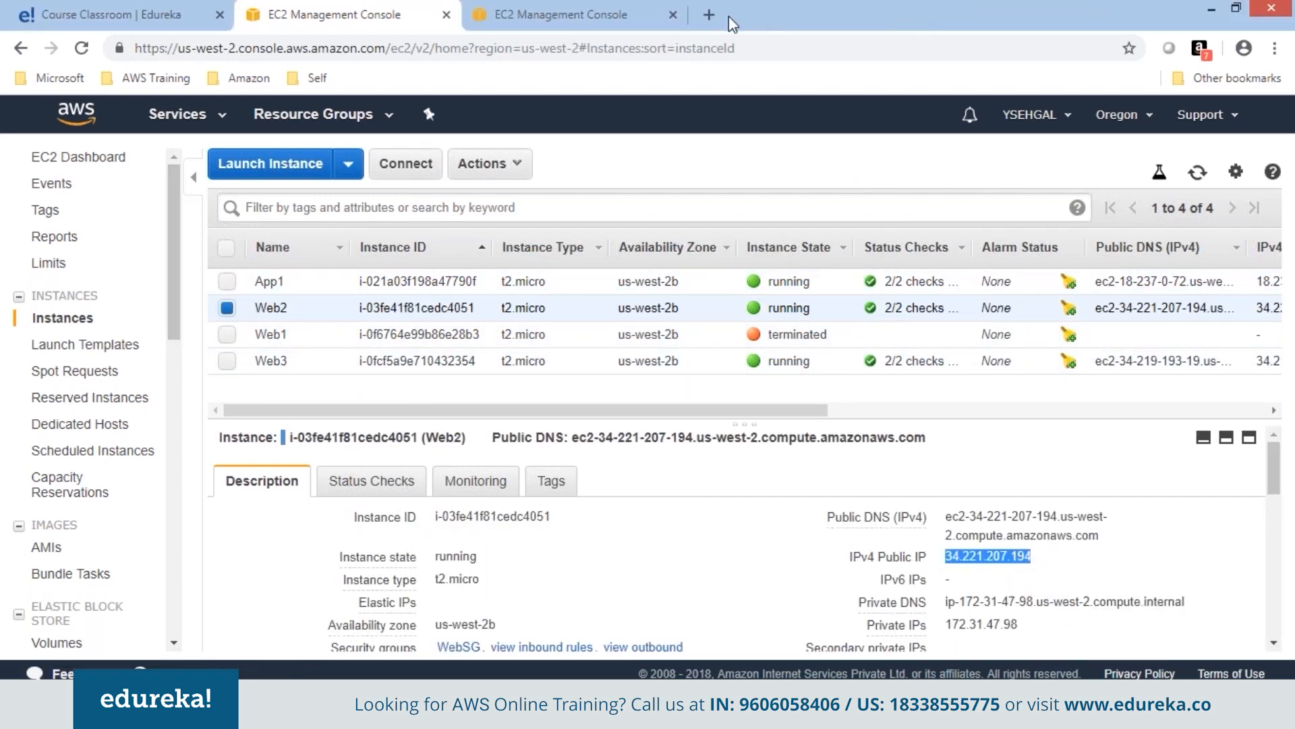
key(ctrl+v)
key(Return)
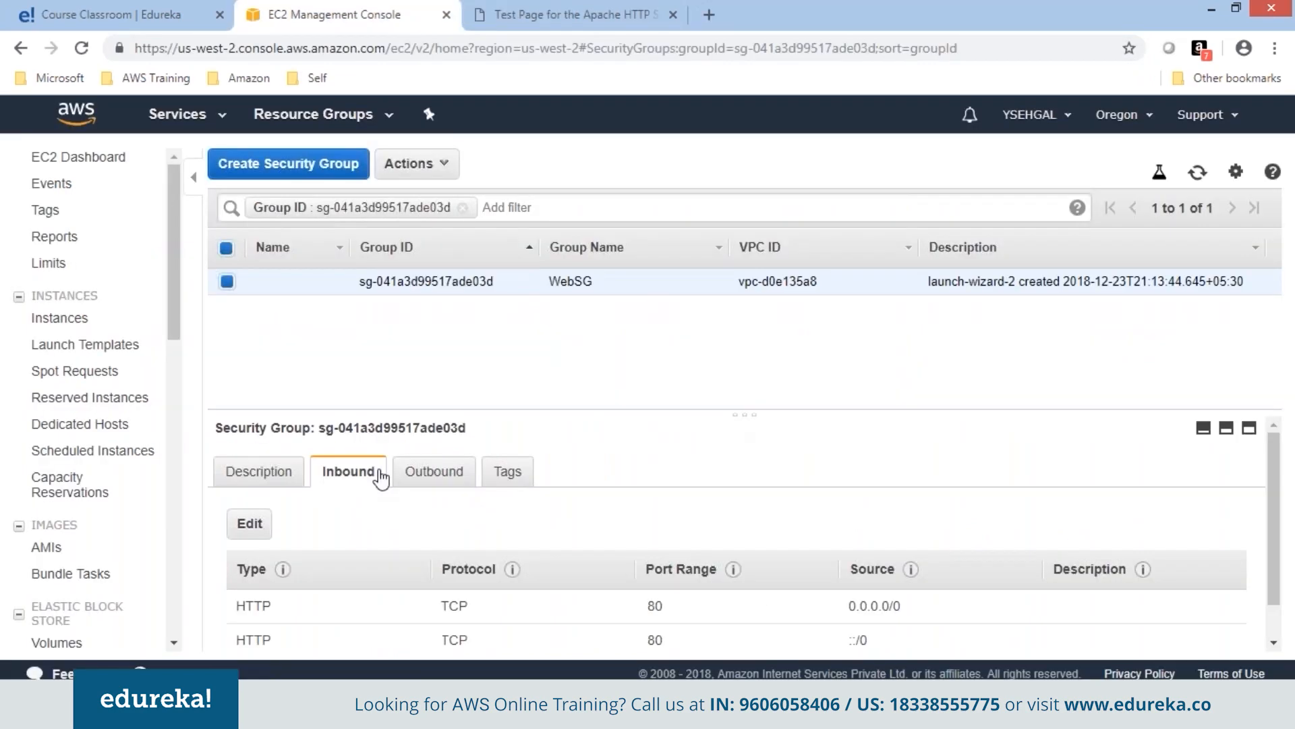
drag(1275, 580, 1275, 608)
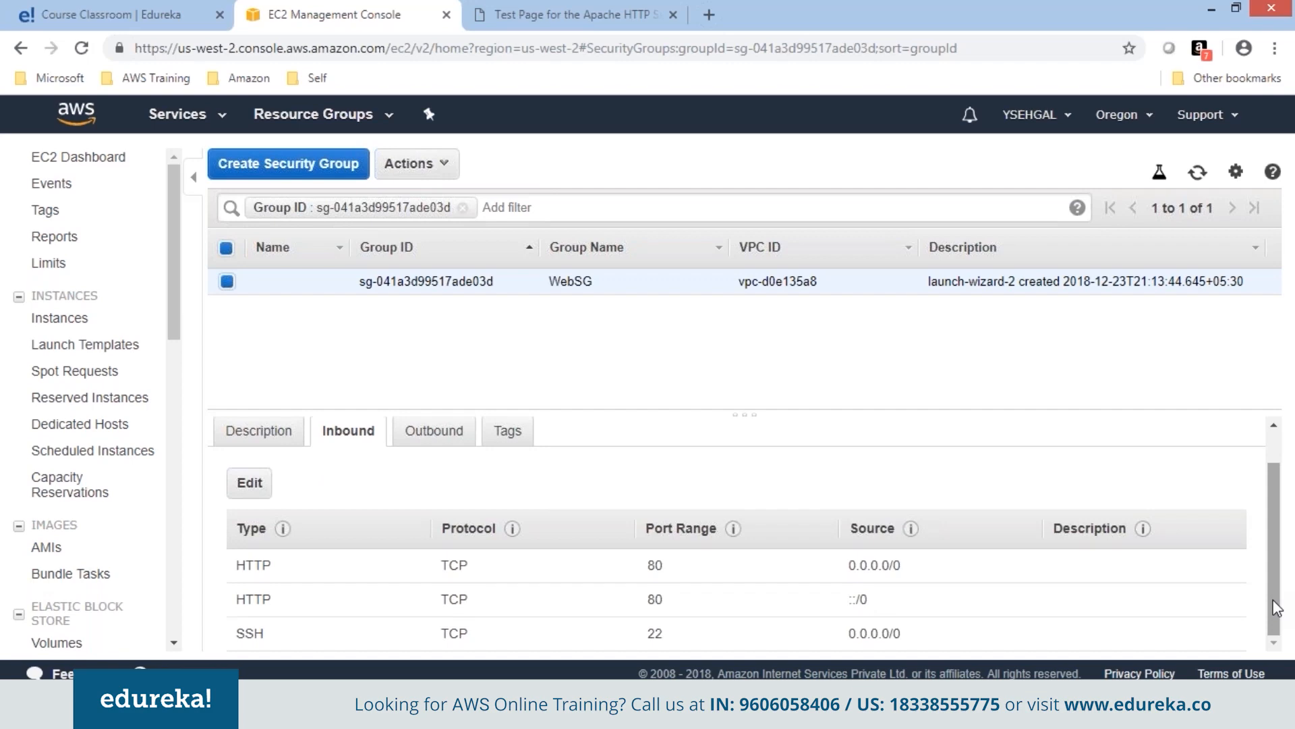
Delete WebSG's HTTP 0.0.0.0/0 and ::/0 inbound rules, leaving only SSH.
click(251, 485)
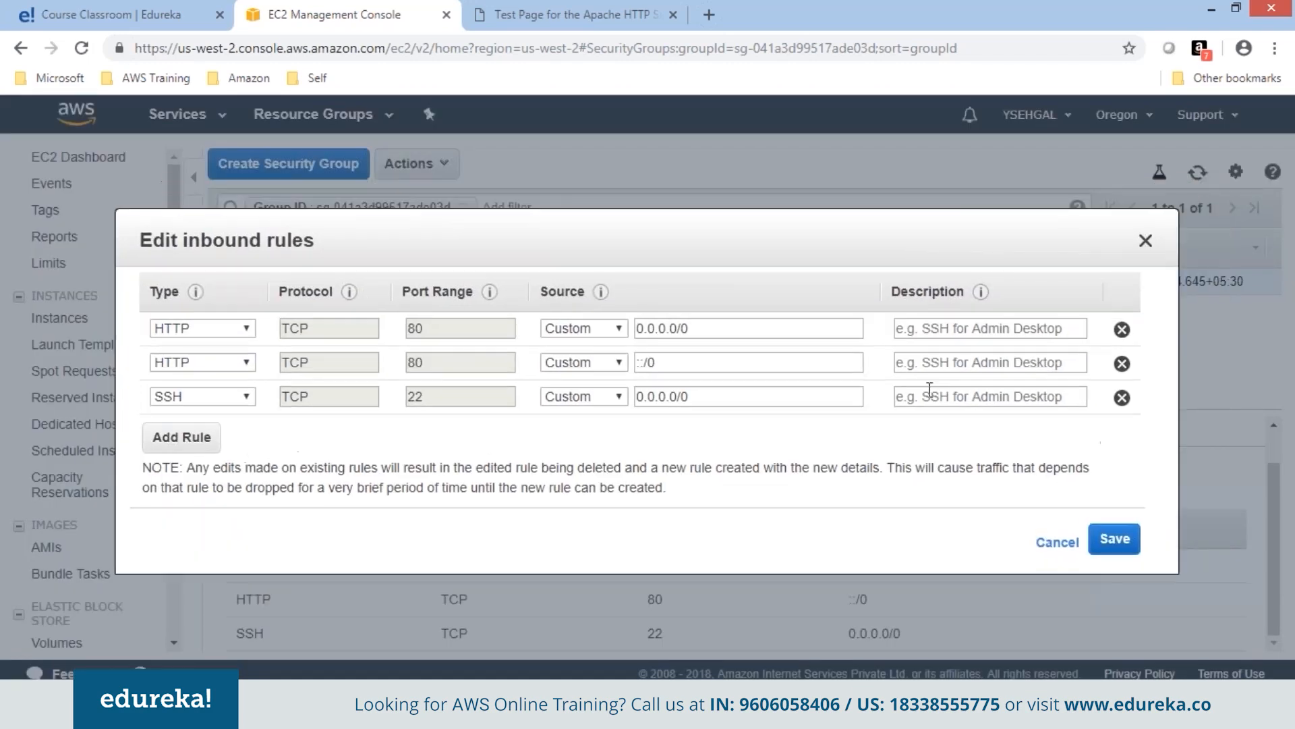
click(1122, 330)
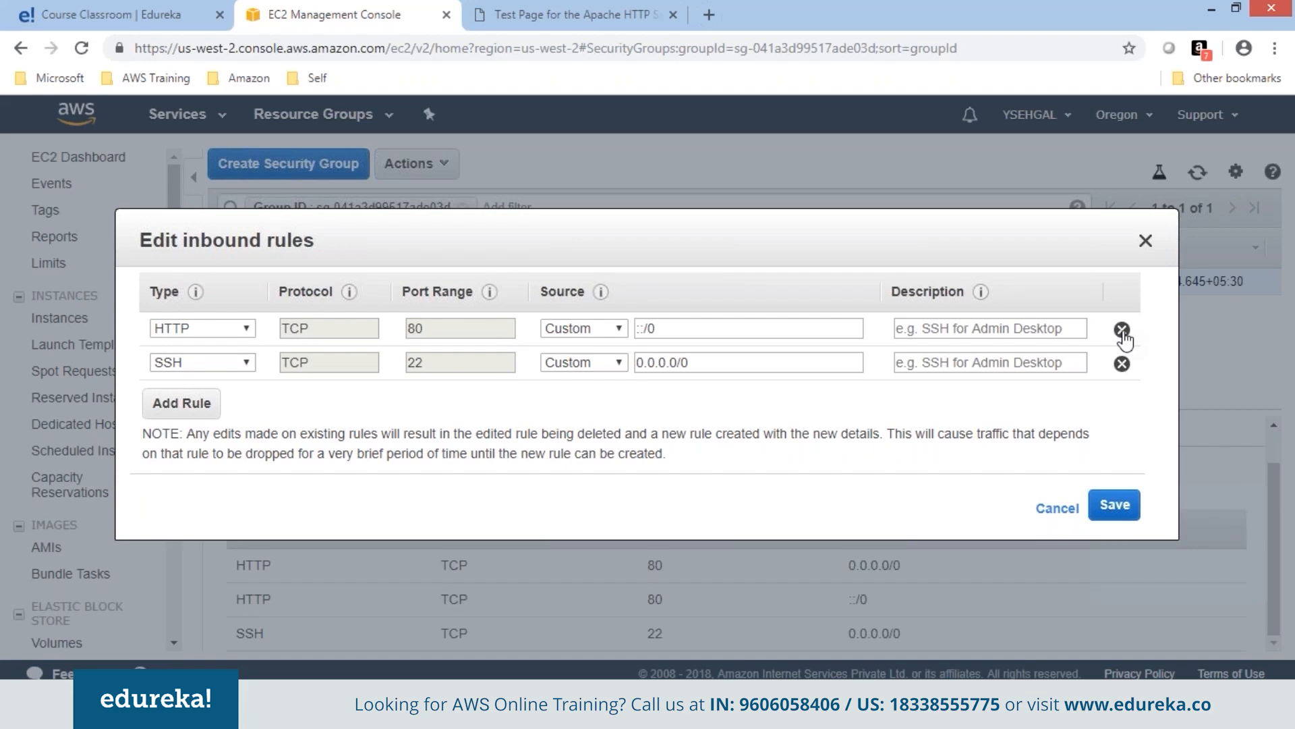
click(1122, 330)
click(1121, 470)
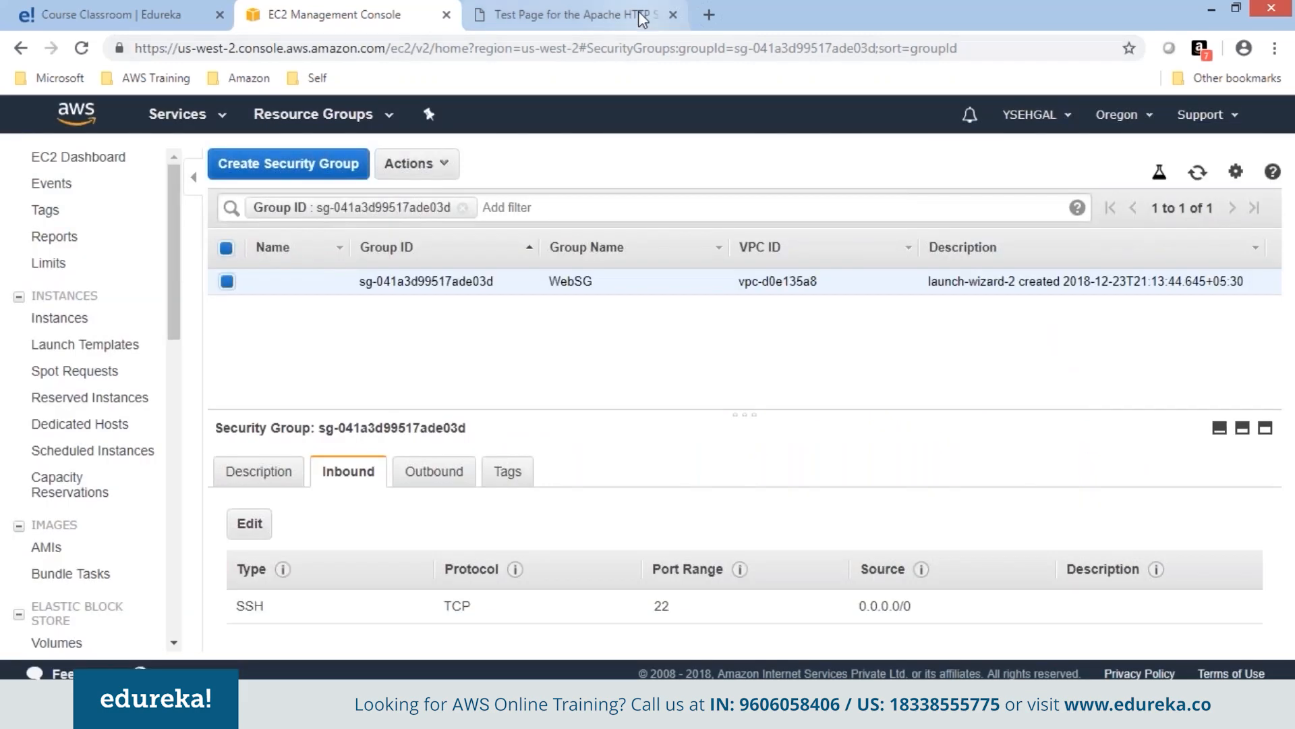
Reload the Apache test page to see it time out.
click(638, 10)
right_click(774, 179)
click(836, 243)
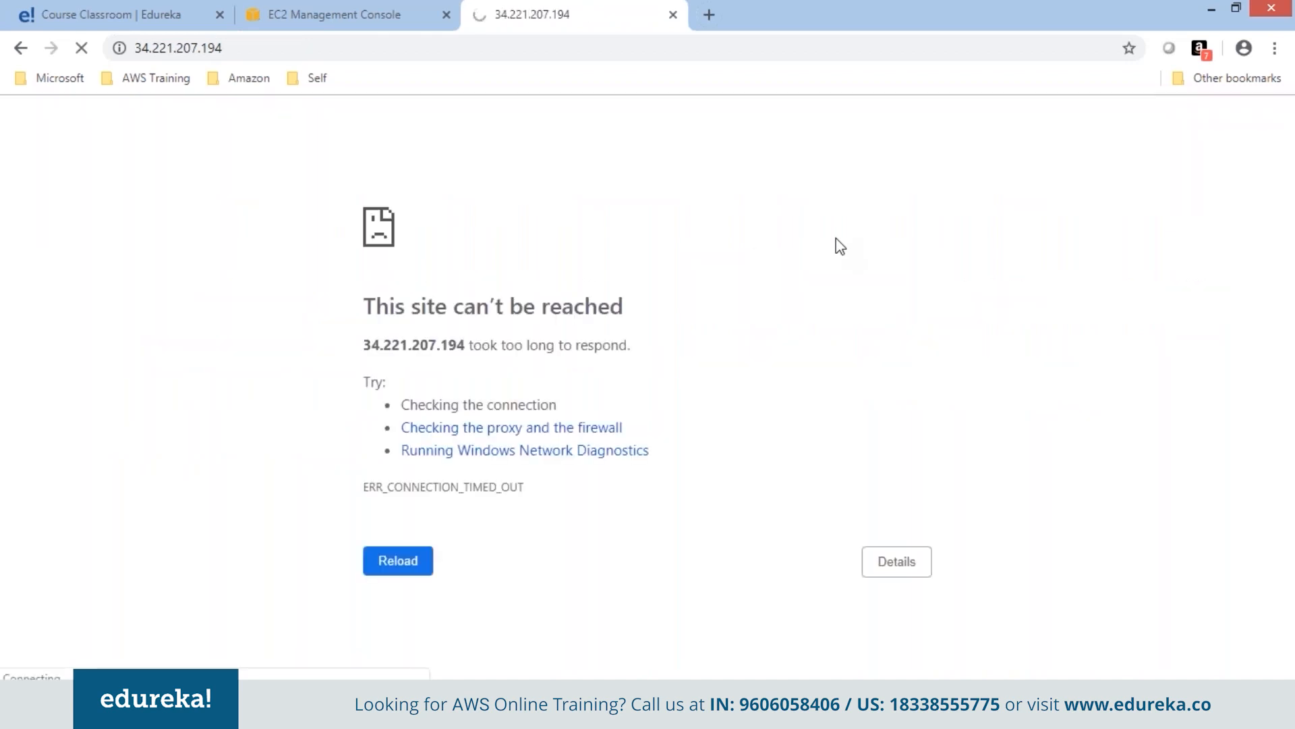
Review WebSG's outbound and inbound rules.
click(362, 14)
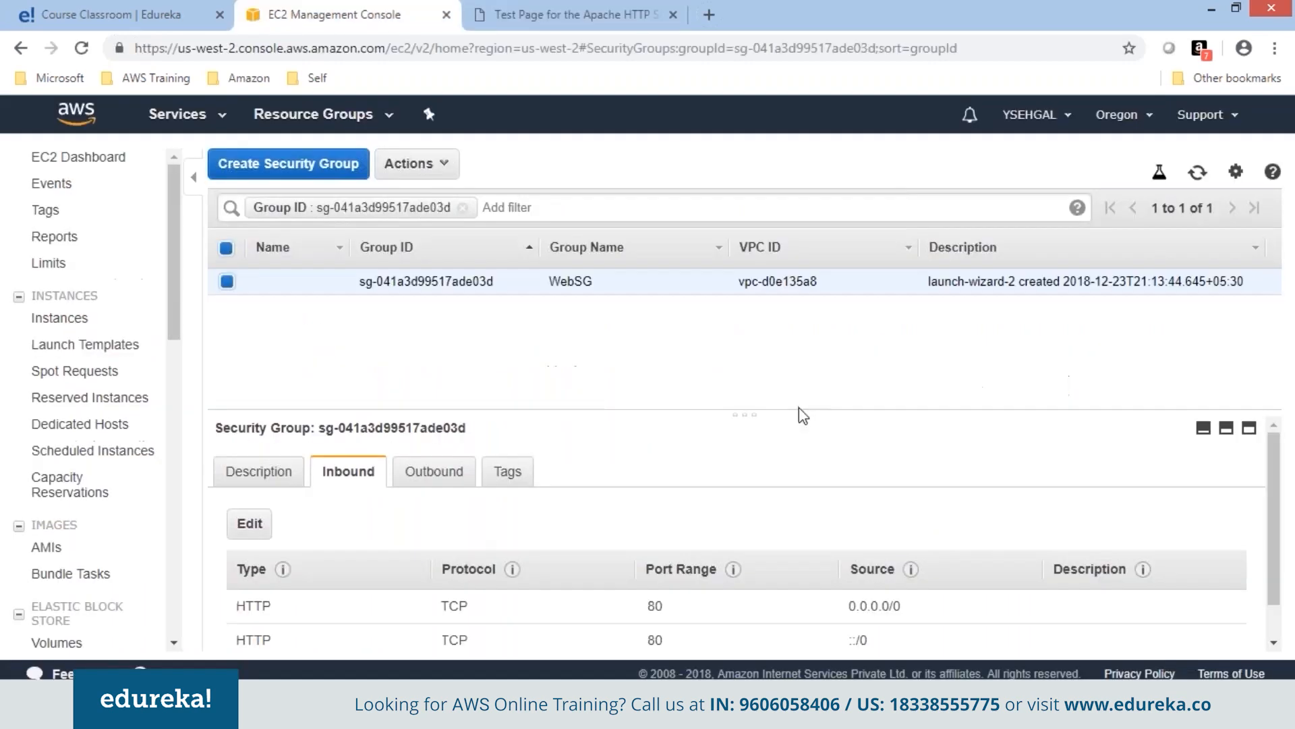
drag(754, 409, 744, 331)
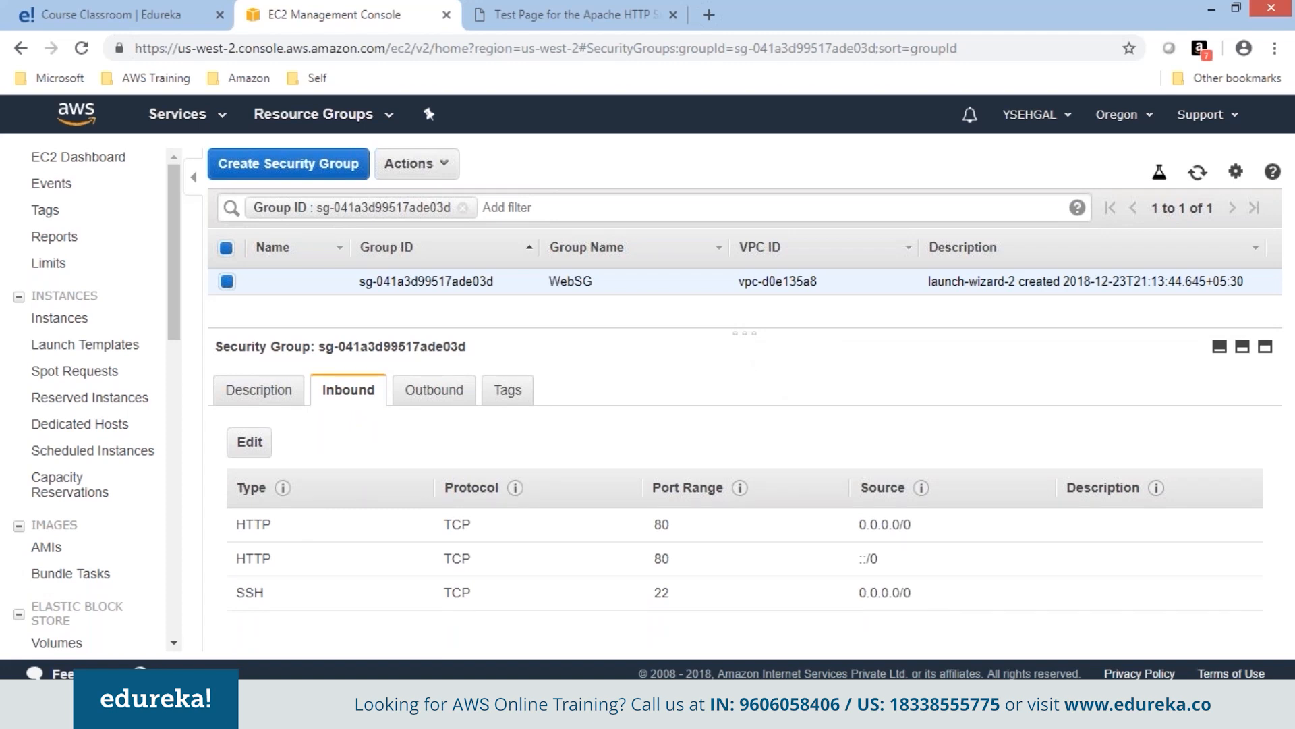
click(435, 399)
click(361, 404)
Dismiss the PuTTY error, close the dead session, and open Instances in a new tab.
click(784, 421)
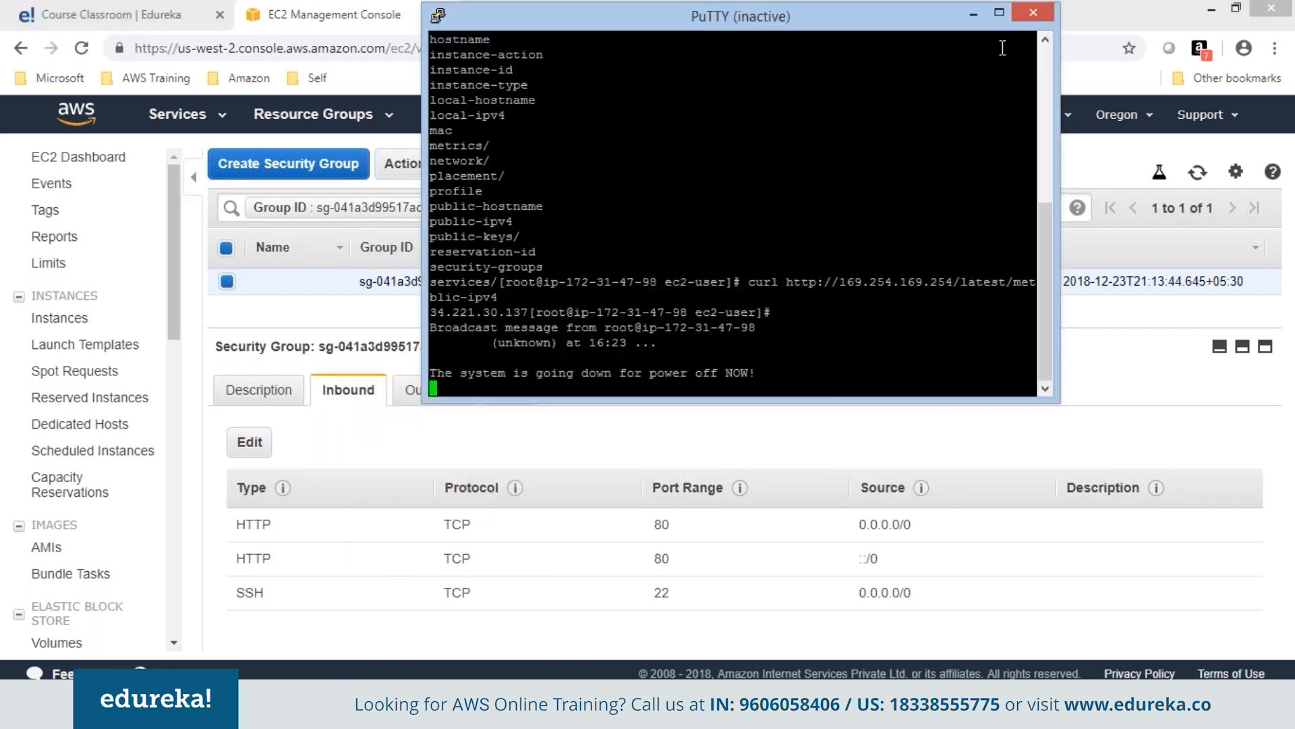
click(1033, 13)
click(566, 14)
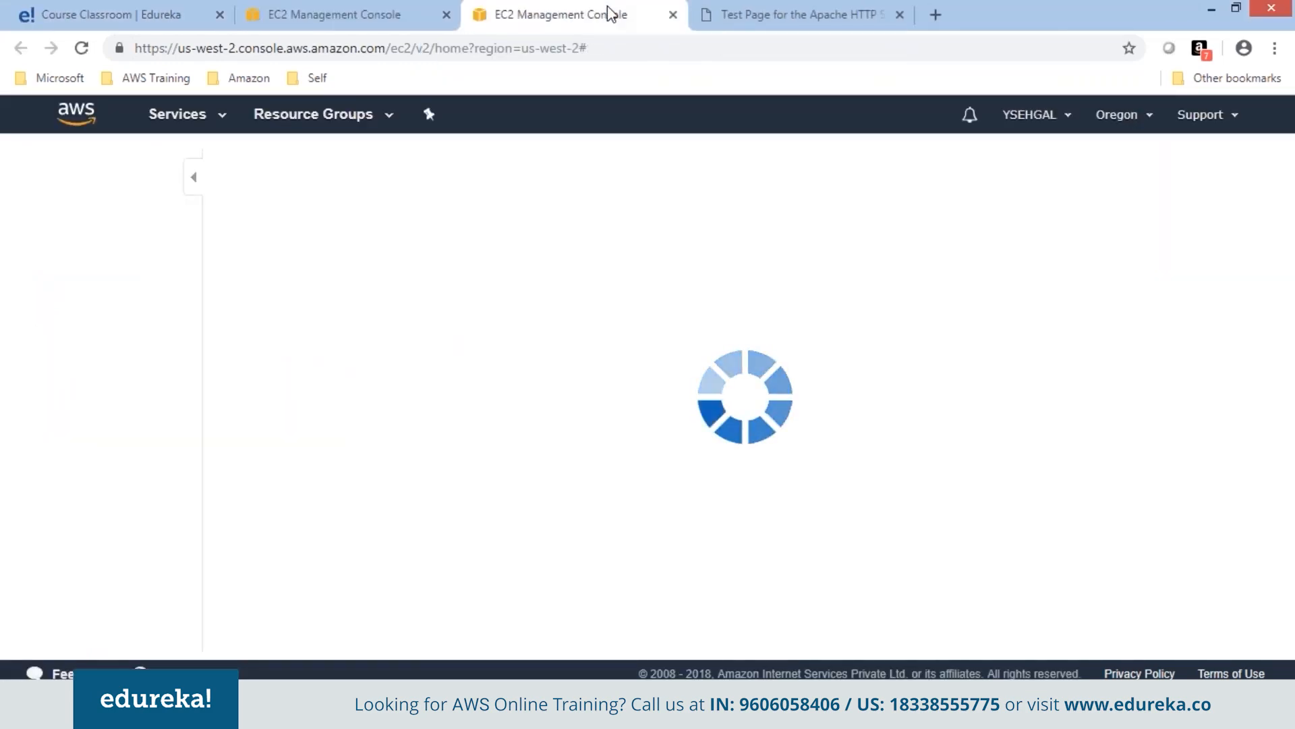
click(379, 221)
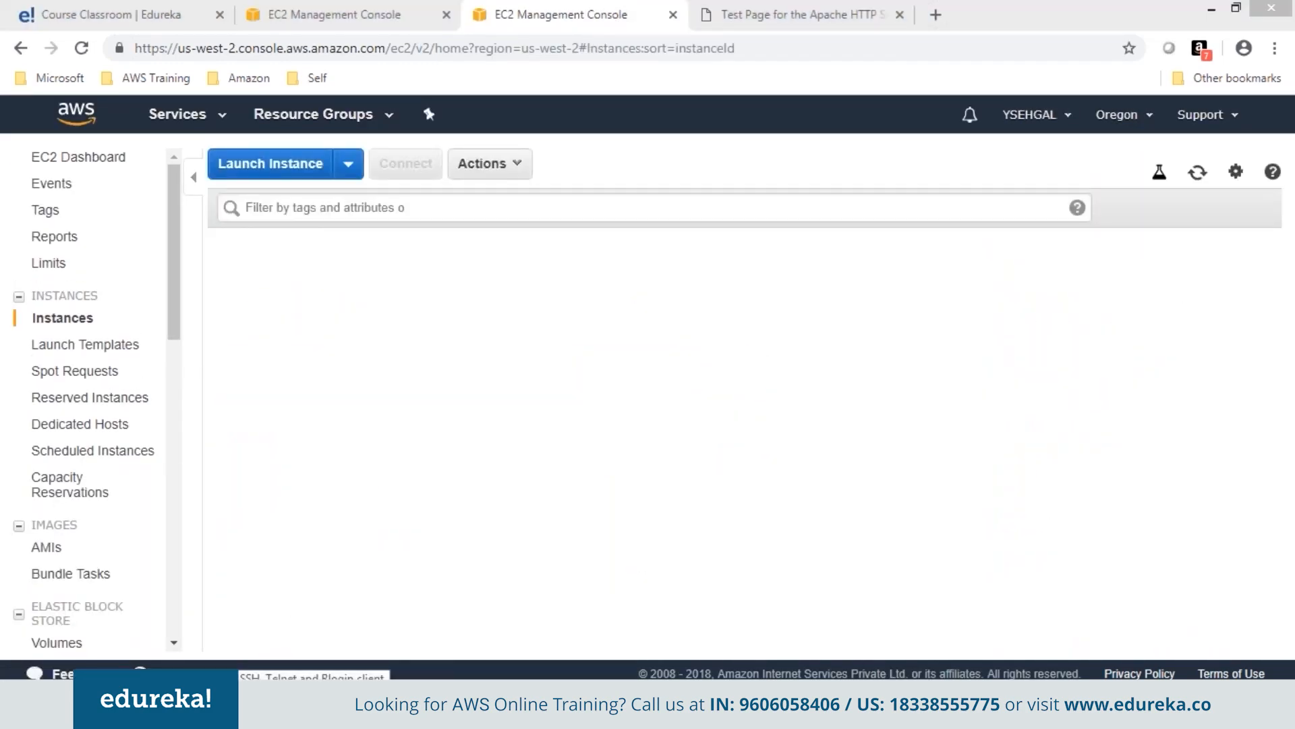
click(848, 159)
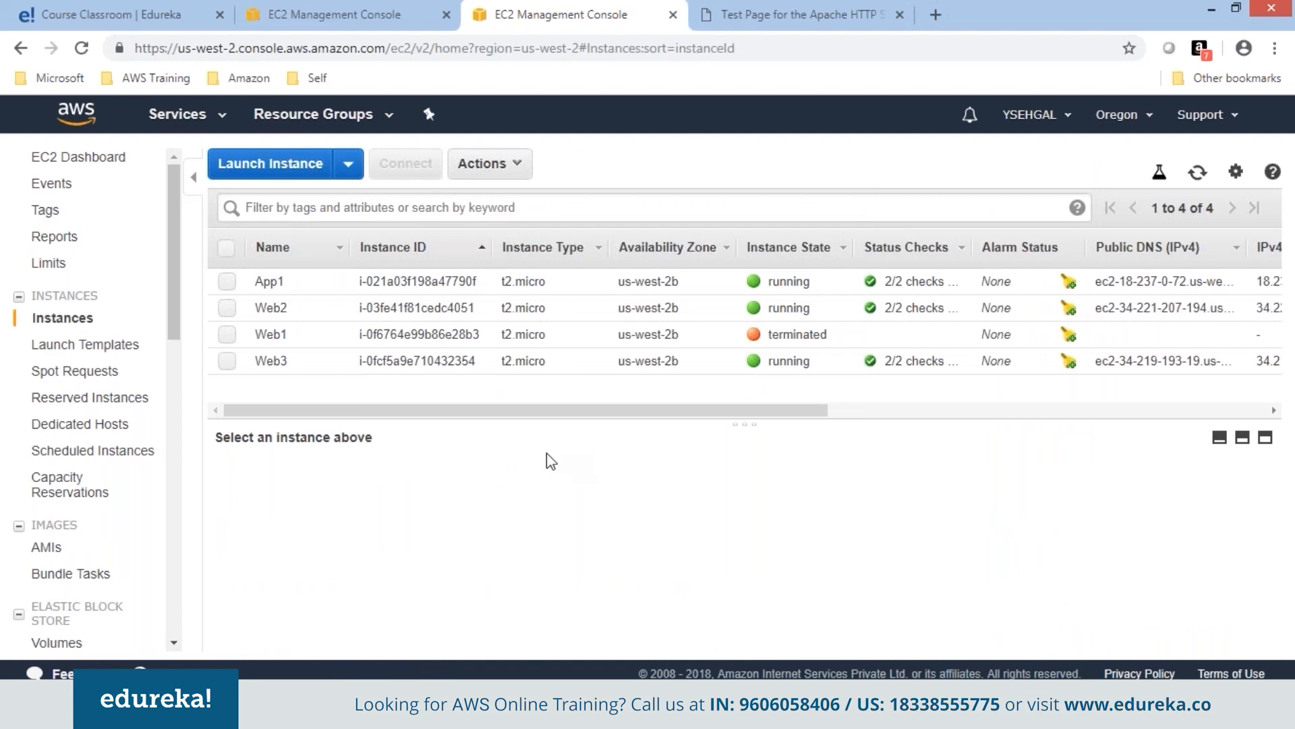
Copy Web2's public IP 34.221.207.194 and paste it as the PuTTY host.
click(227, 308)
key(ctrl+Tab)
click(379, 15)
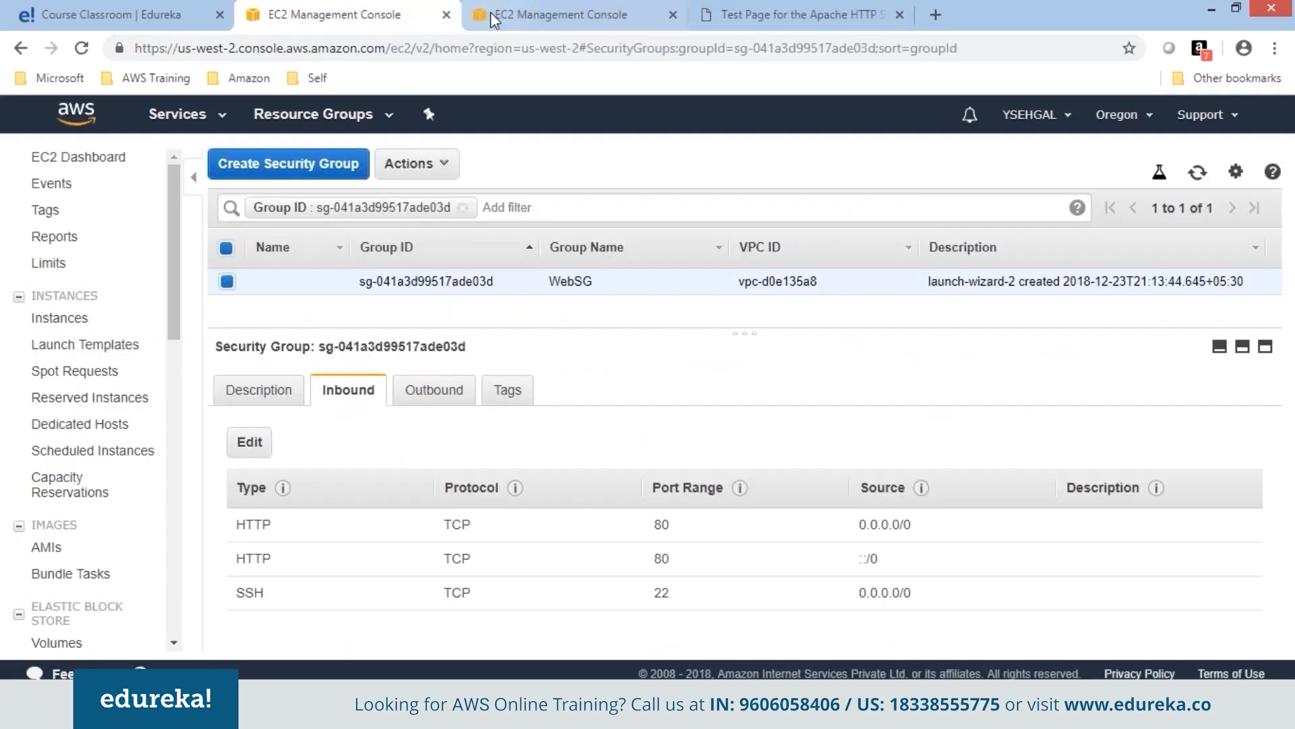
click(493, 14)
double_click(988, 556)
right_click(988, 556)
click(999, 575)
key(ctrl+v)
Use the KPDec23Putty.ppk key and open the SSH session to Web2, accepting the host key.
double_click(495, 465)
click(510, 451)
click(811, 430)
click(713, 316)
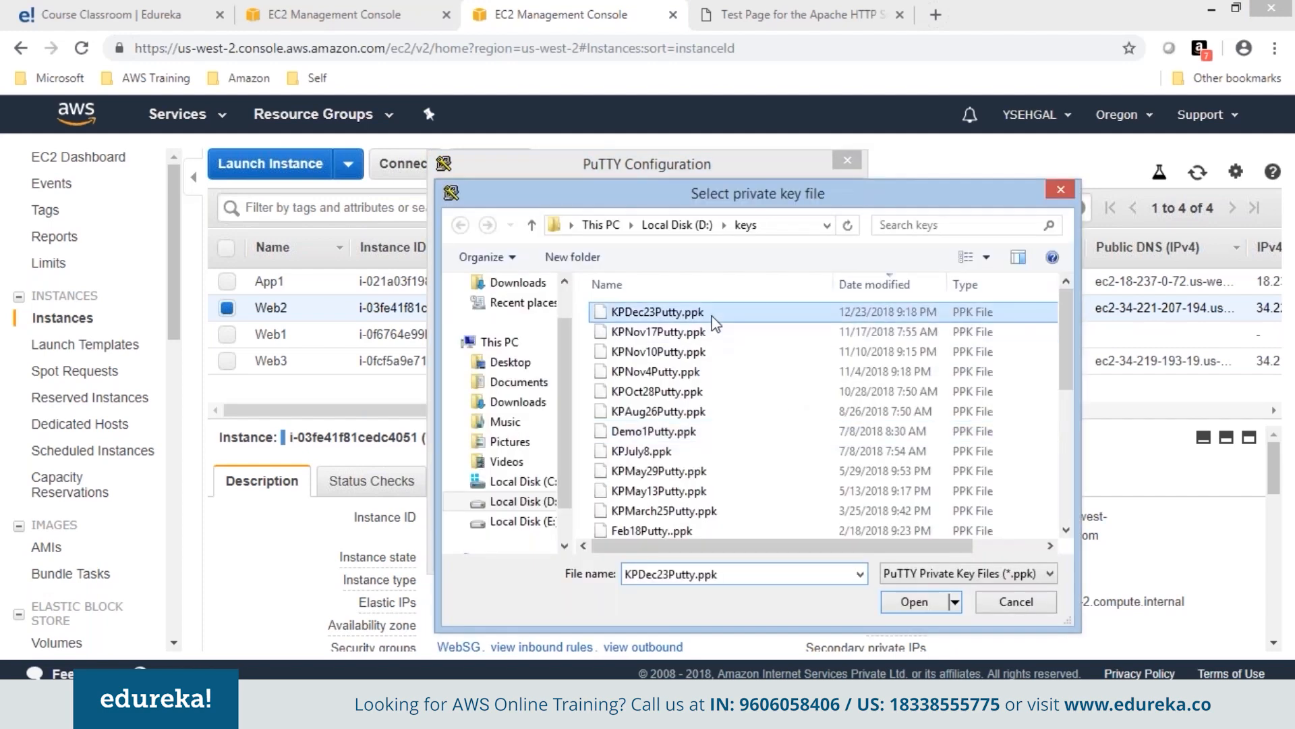
click(914, 602)
click(750, 552)
click(613, 469)
Log in as ec2-user, become root with sudo su, clear, and ping cisco.com.
text(ec2-user)
key(Return)
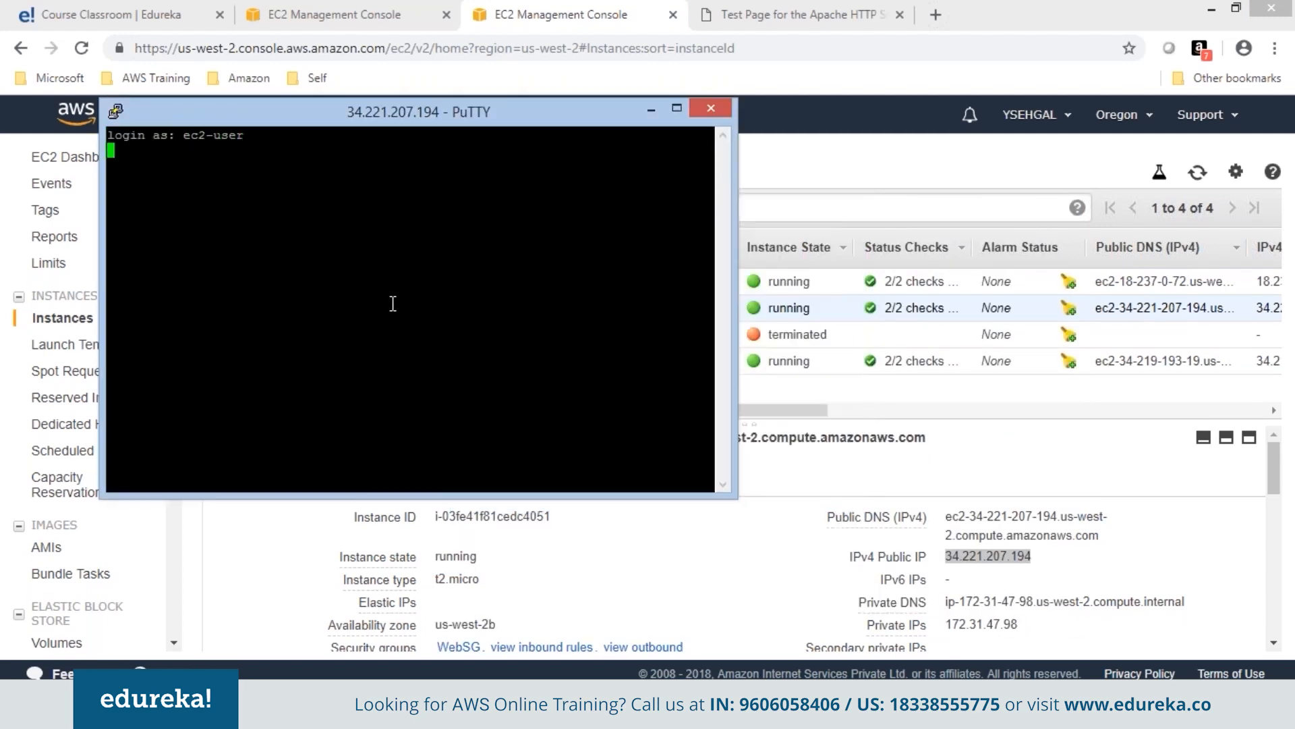
text(sudo su)
key(Return)
text(clear)
key(Return)
text(ping )
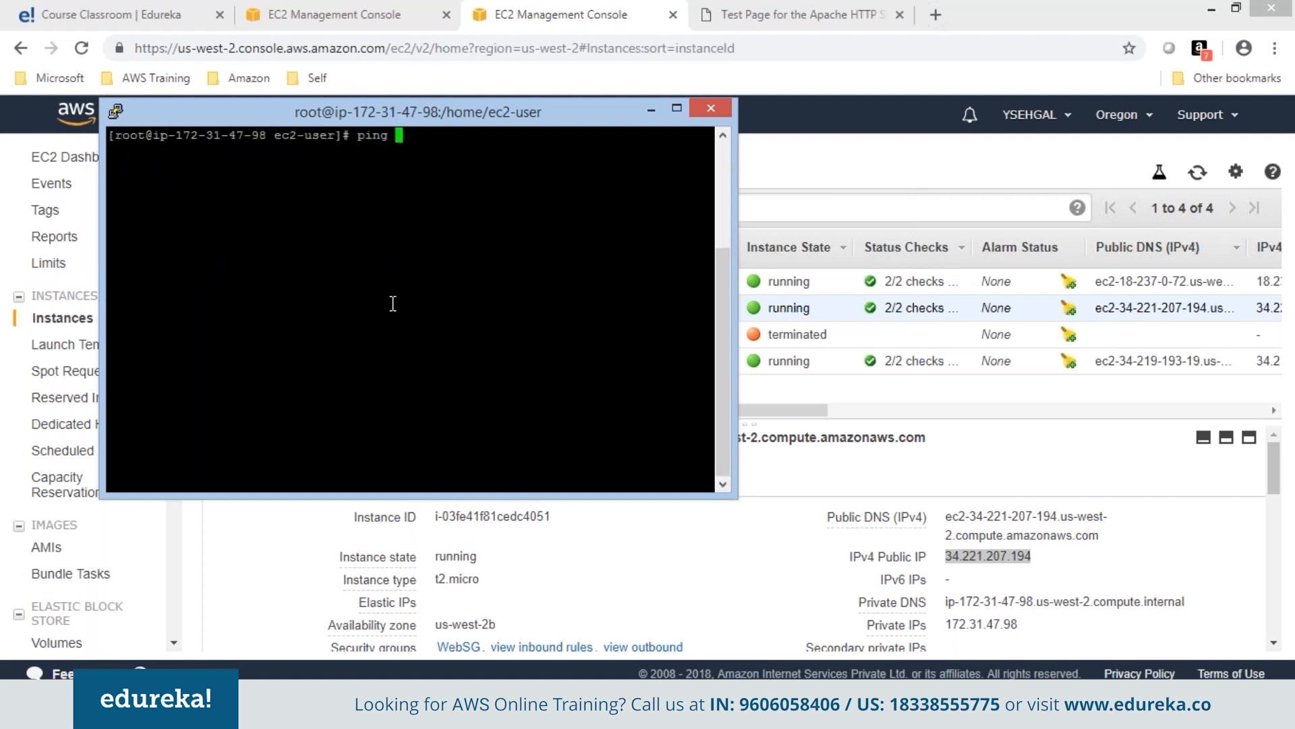
text(cisco.com)
key(Return)
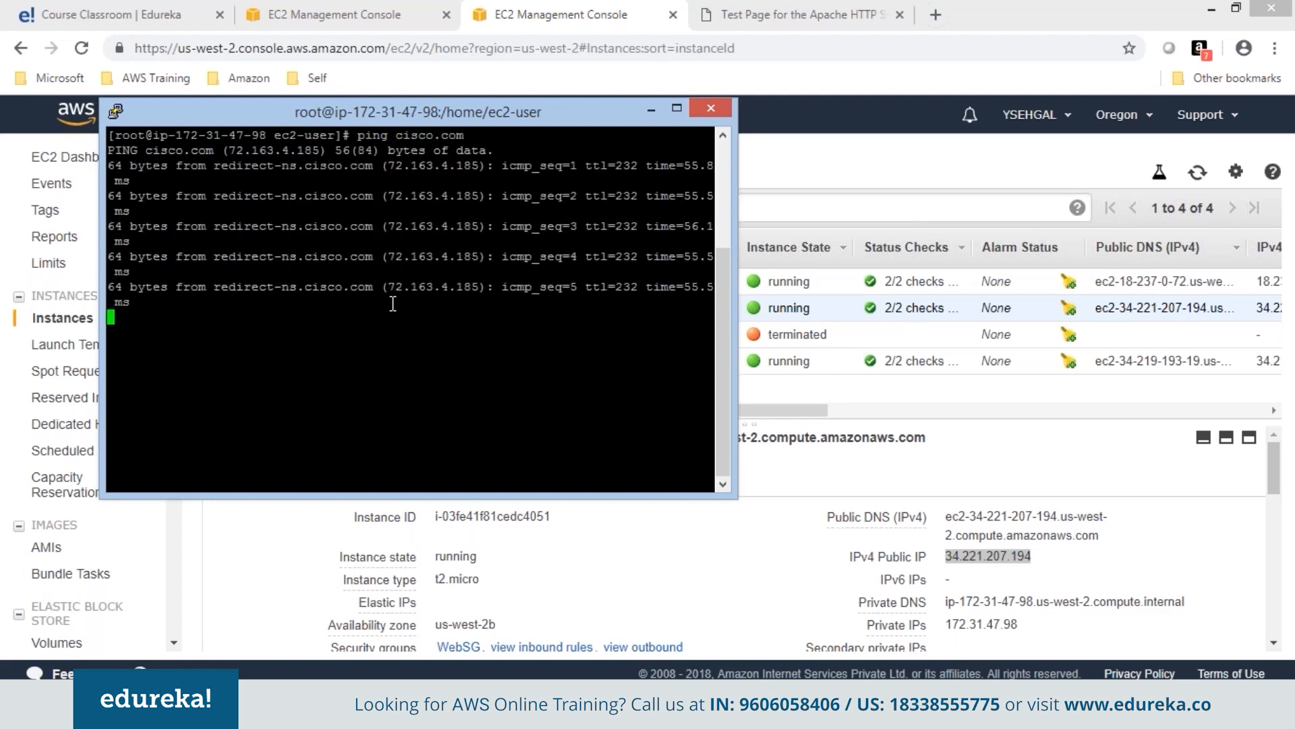
click(458, 646)
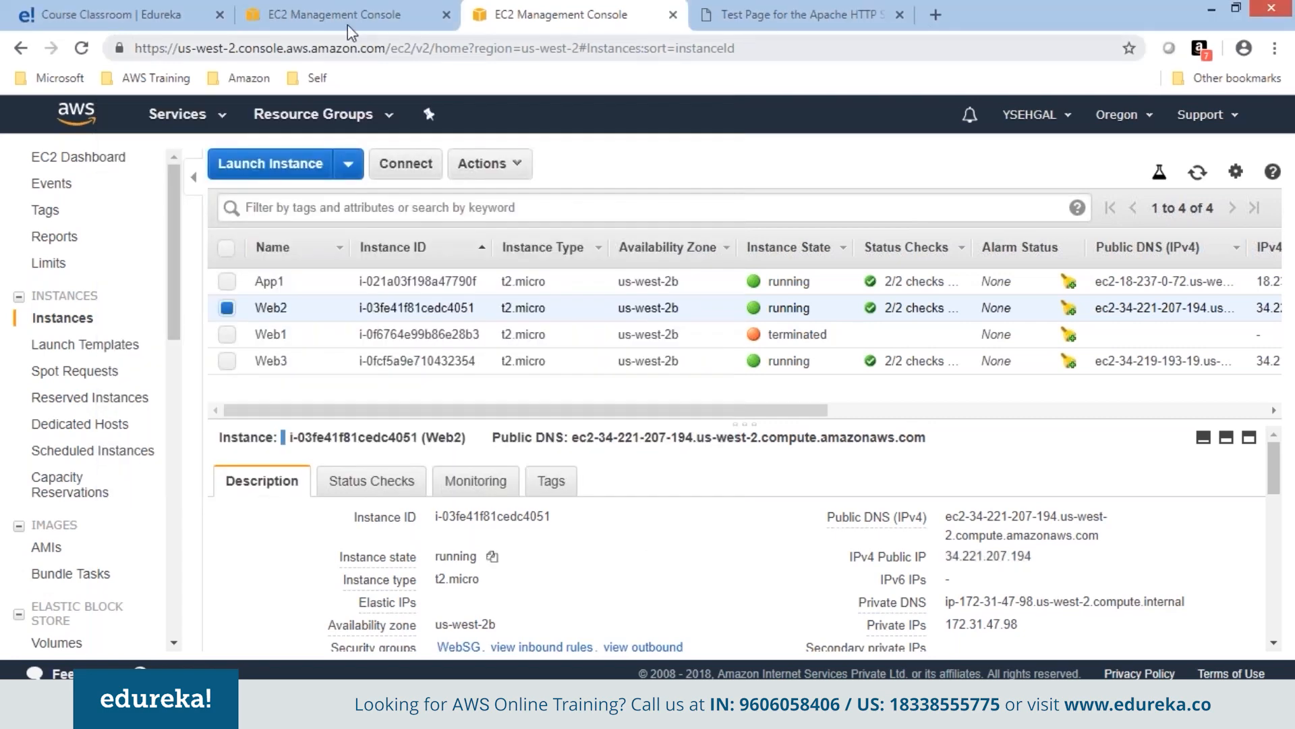
Delete WebSG's All traffic 0.0.0.0/0 outbound rule and save.
click(432, 390)
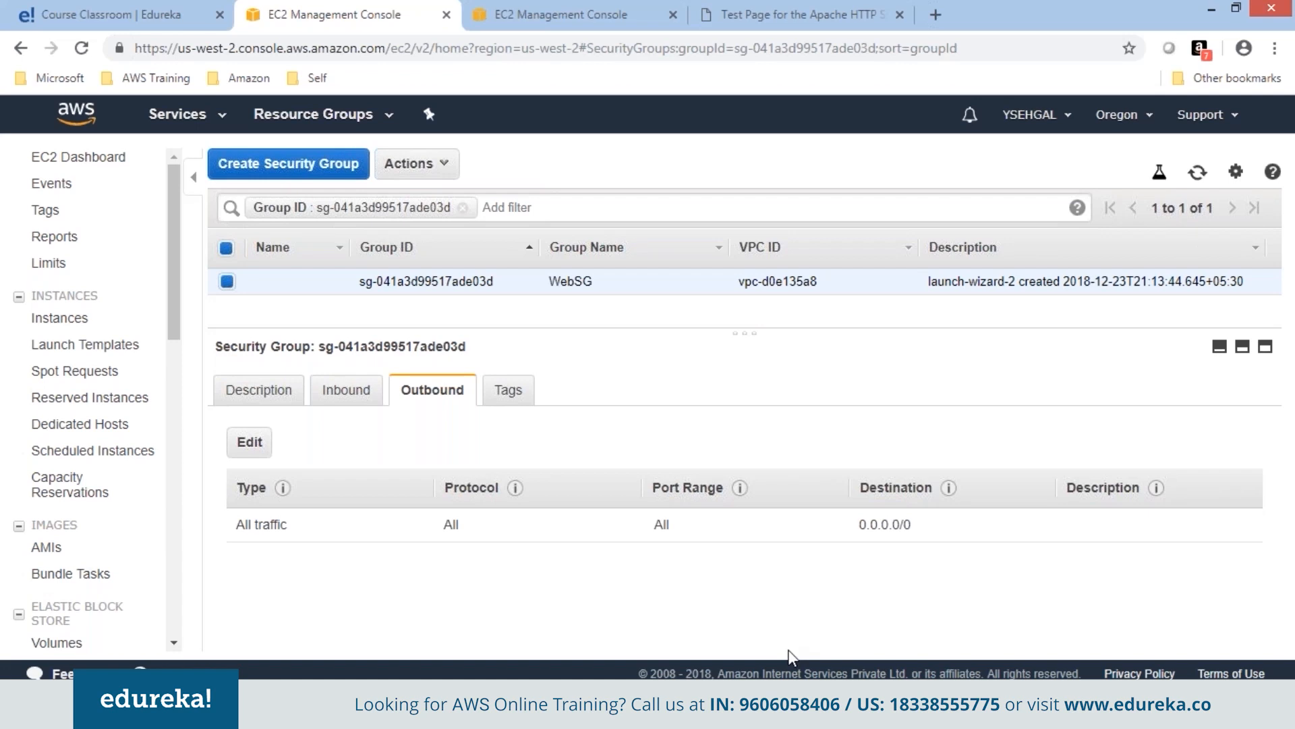
click(251, 446)
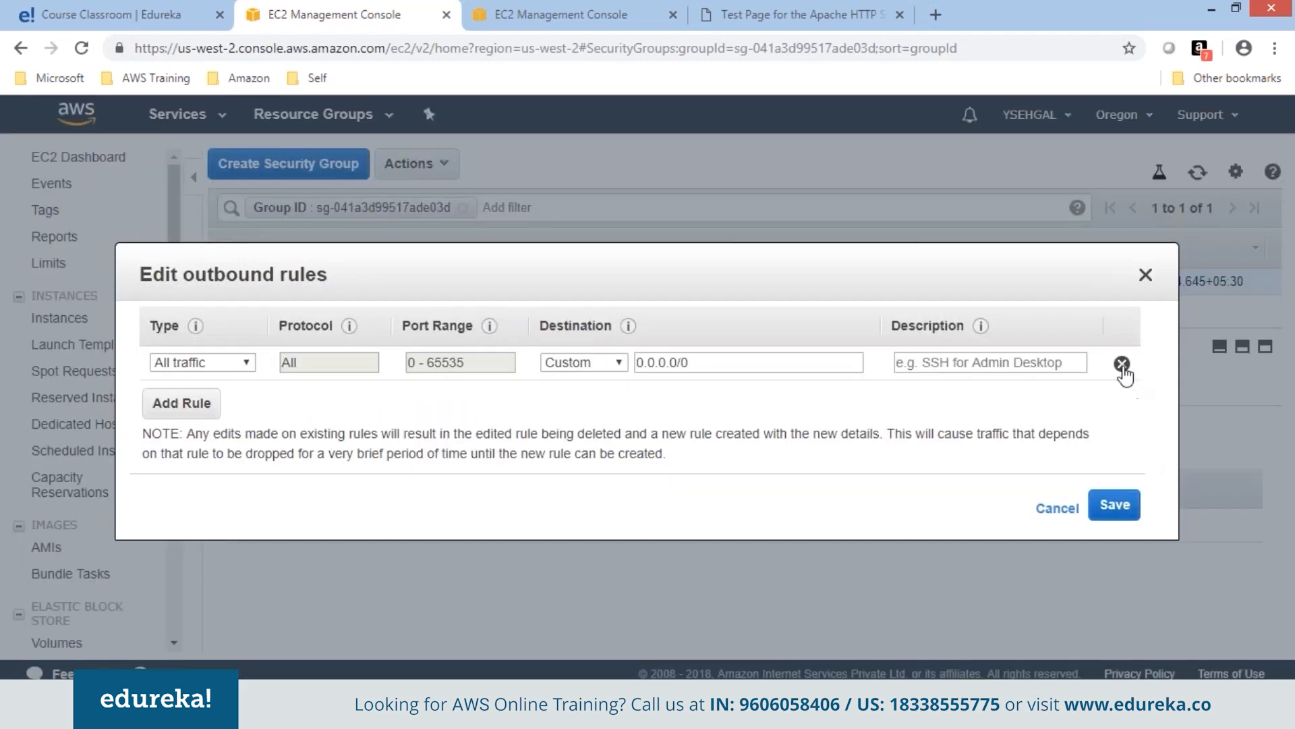
click(1121, 363)
click(1031, 516)
In a duplicate PuTTY session, log in as ec2-user, sudo su, and ping cisco.com.
key(alt+Tab)
click(116, 112)
click(195, 352)
text(ec2-user)
key(Return)
text(sudo su)
key(Return)
text(ping cisco.com)
key(Return)
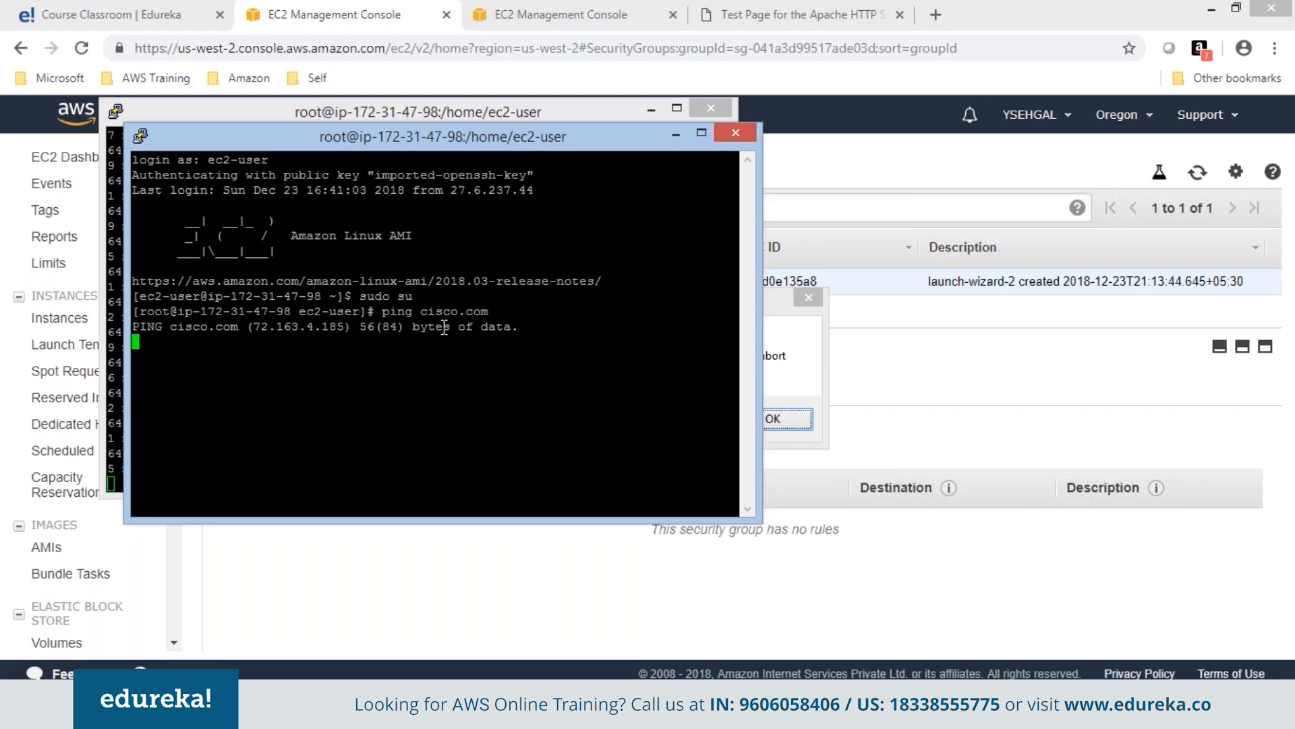
click(479, 598)
click(334, 393)
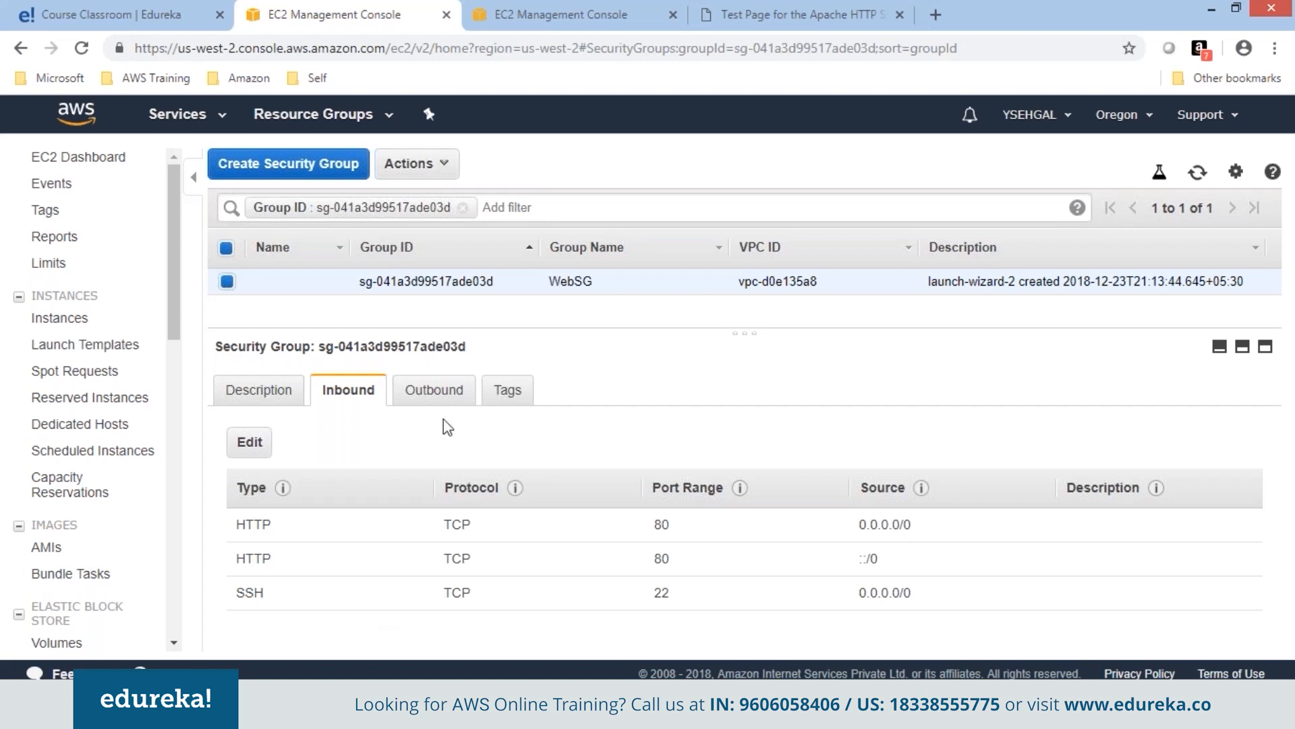
Check WebSG's empty outbound and its inbound rules, then reload the Apache test page.
click(434, 402)
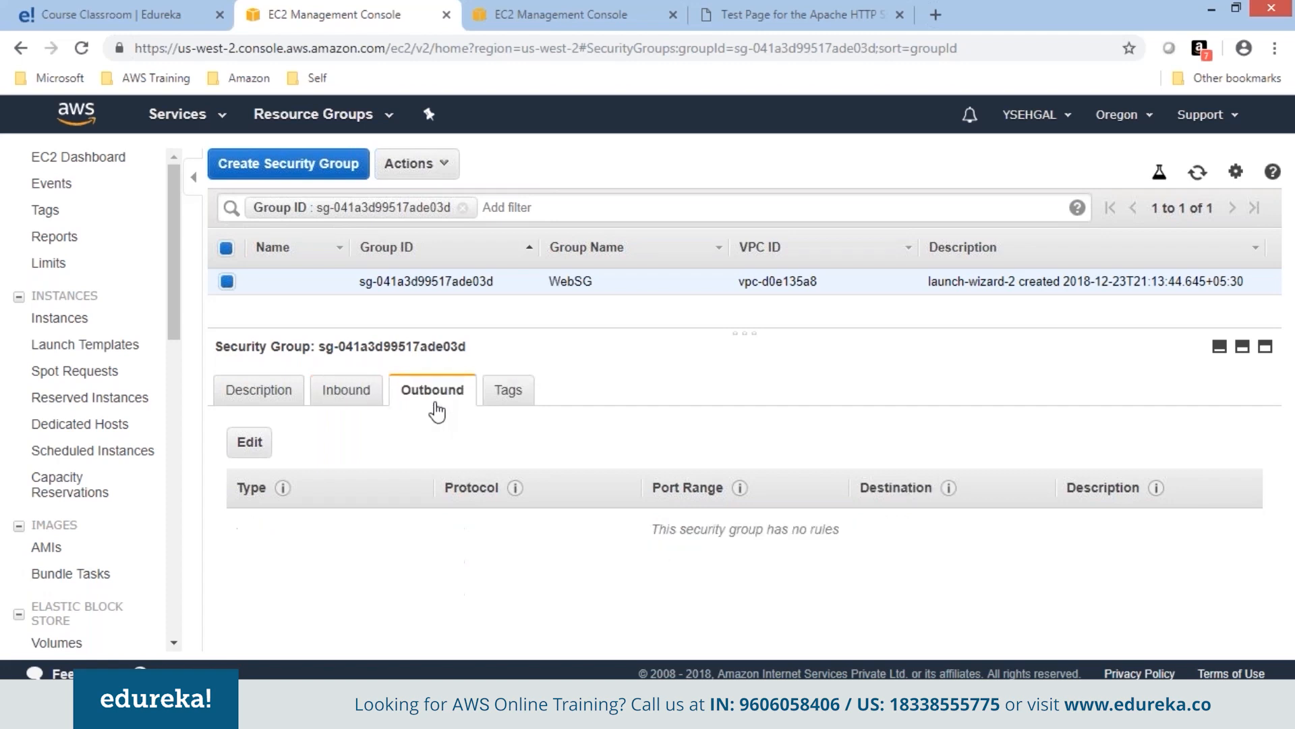
click(350, 391)
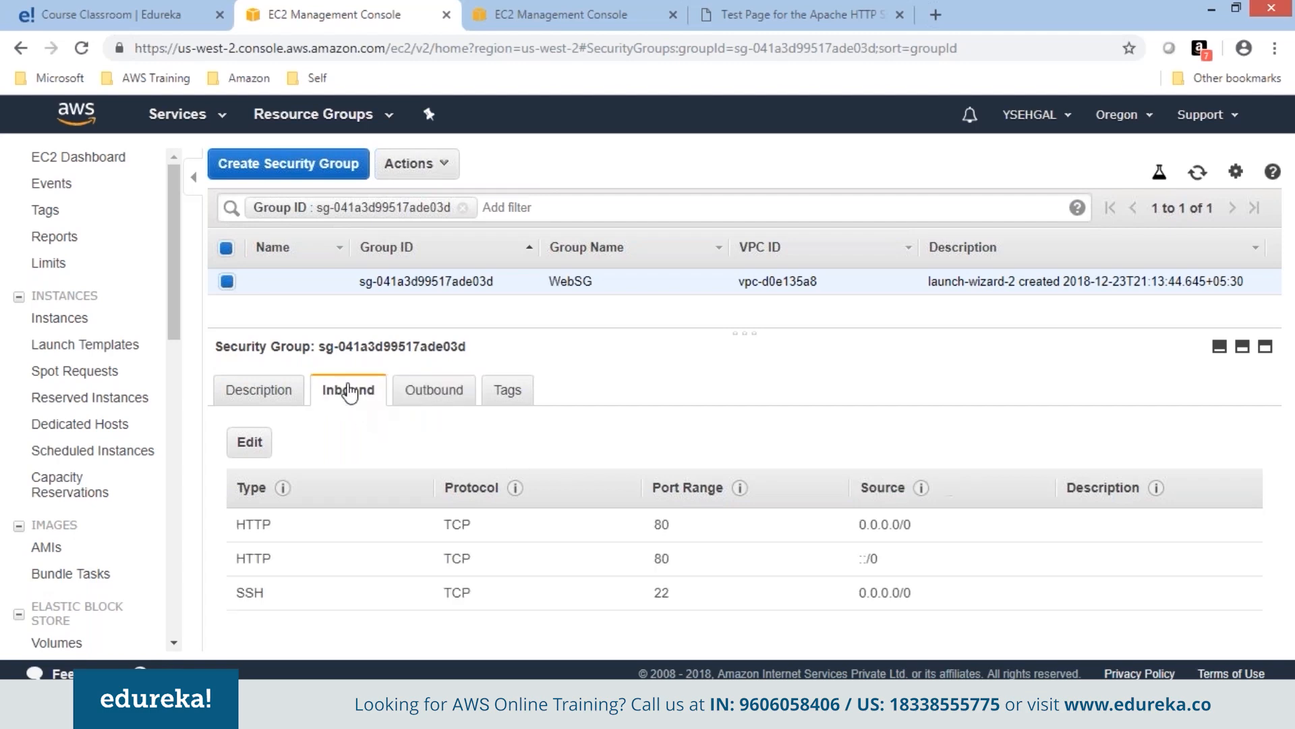
click(799, 17)
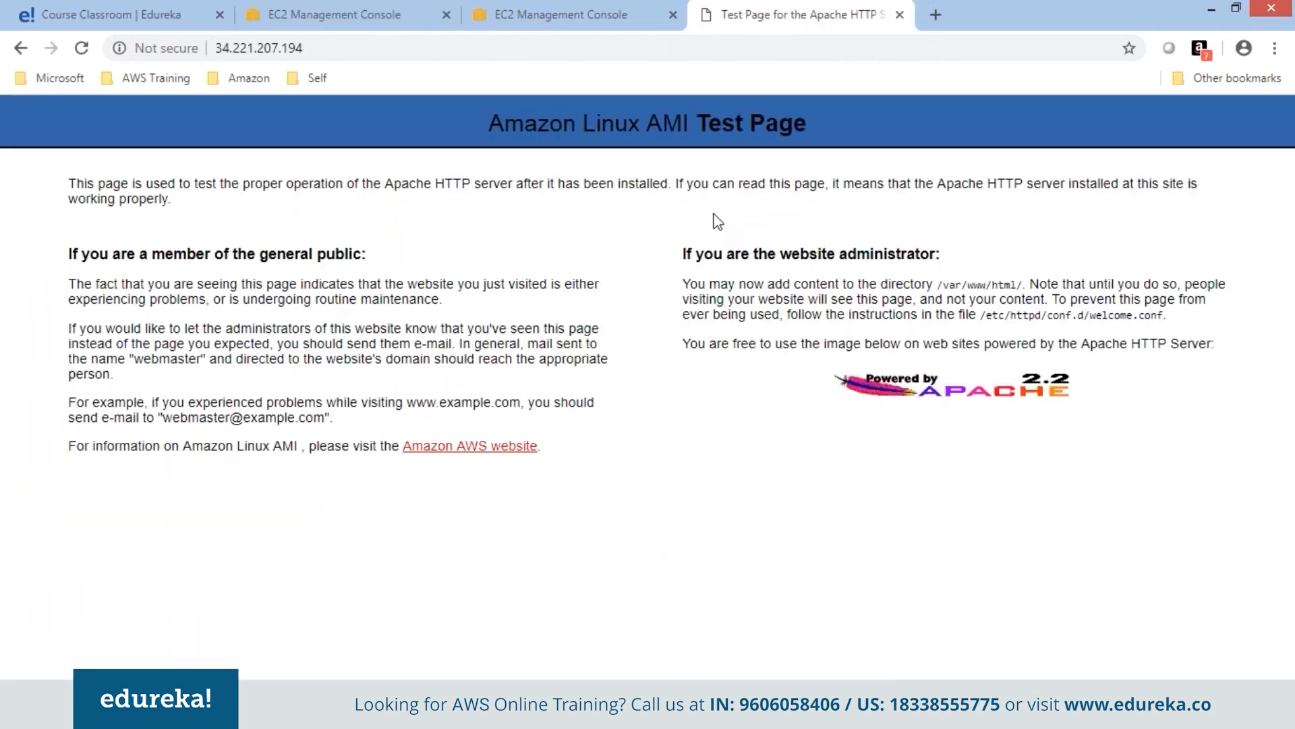
right_click(714, 214)
click(770, 277)
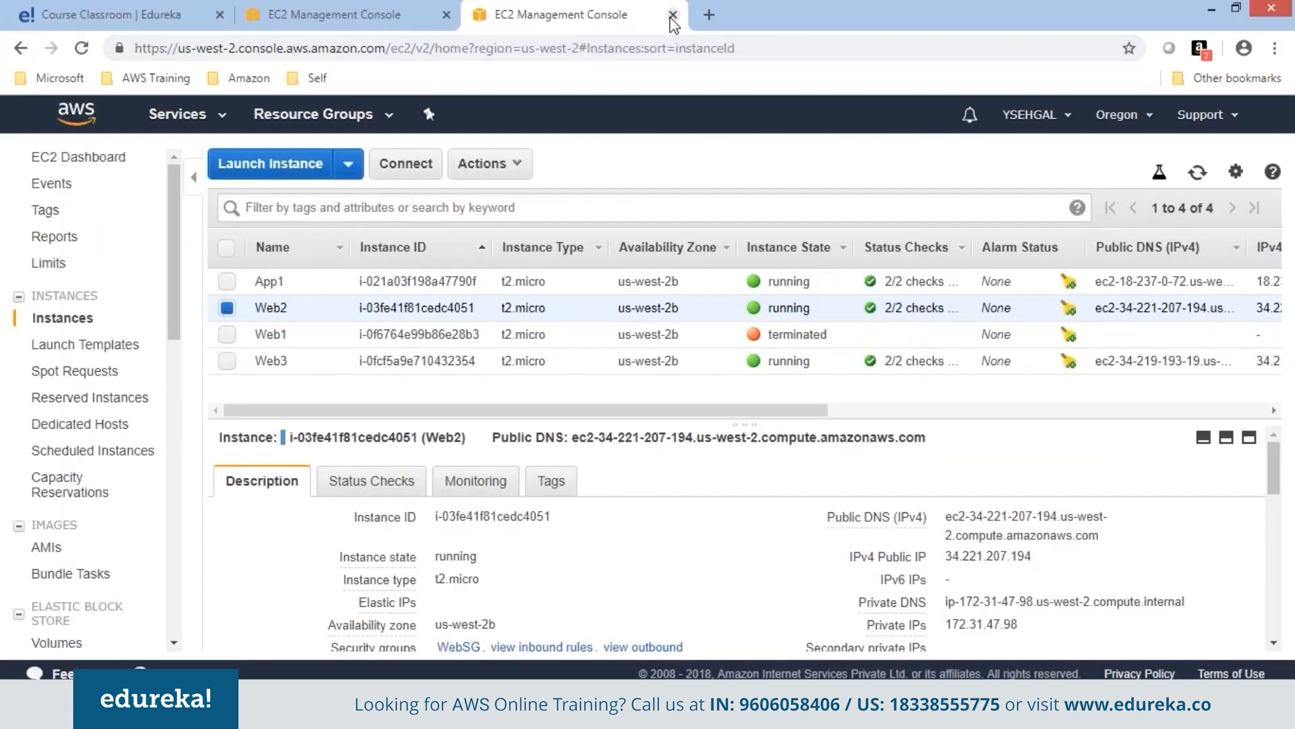
Close the extra tab, launch a new instance, and select Amazon Linux AMI 2018.03.0.
click(672, 15)
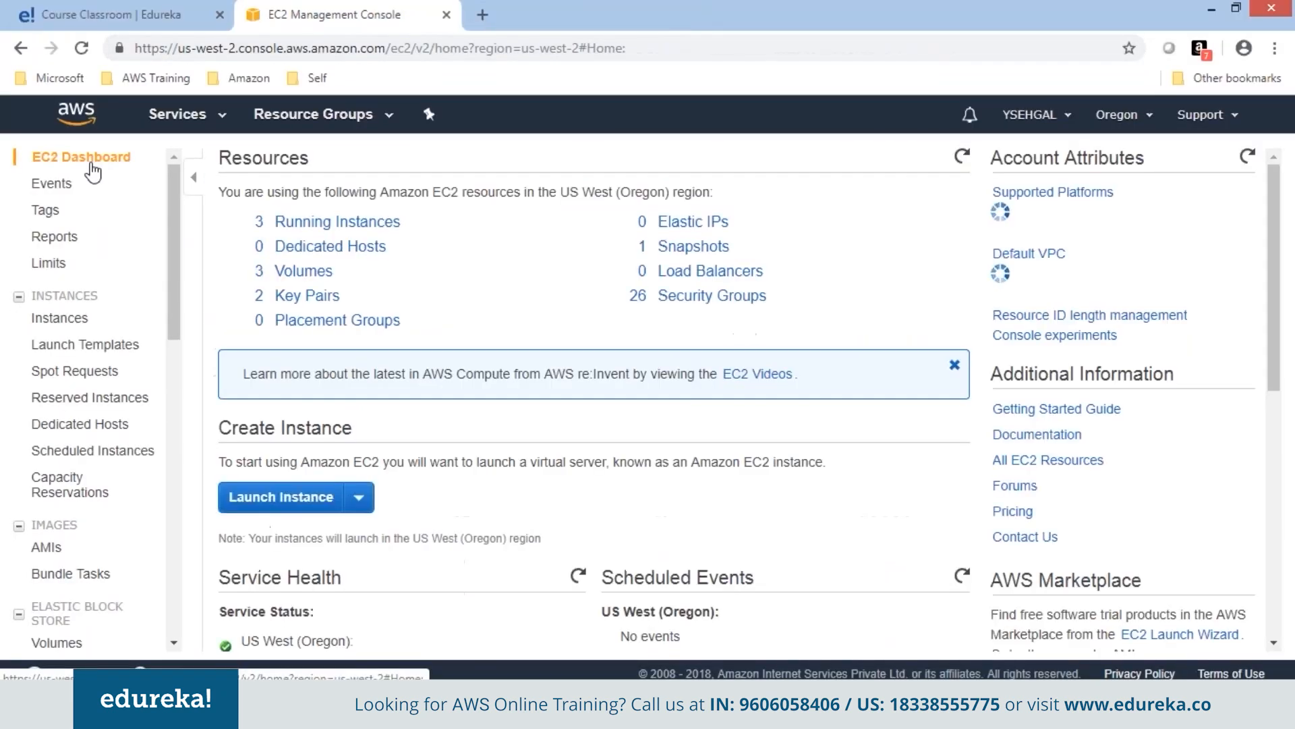
click(314, 500)
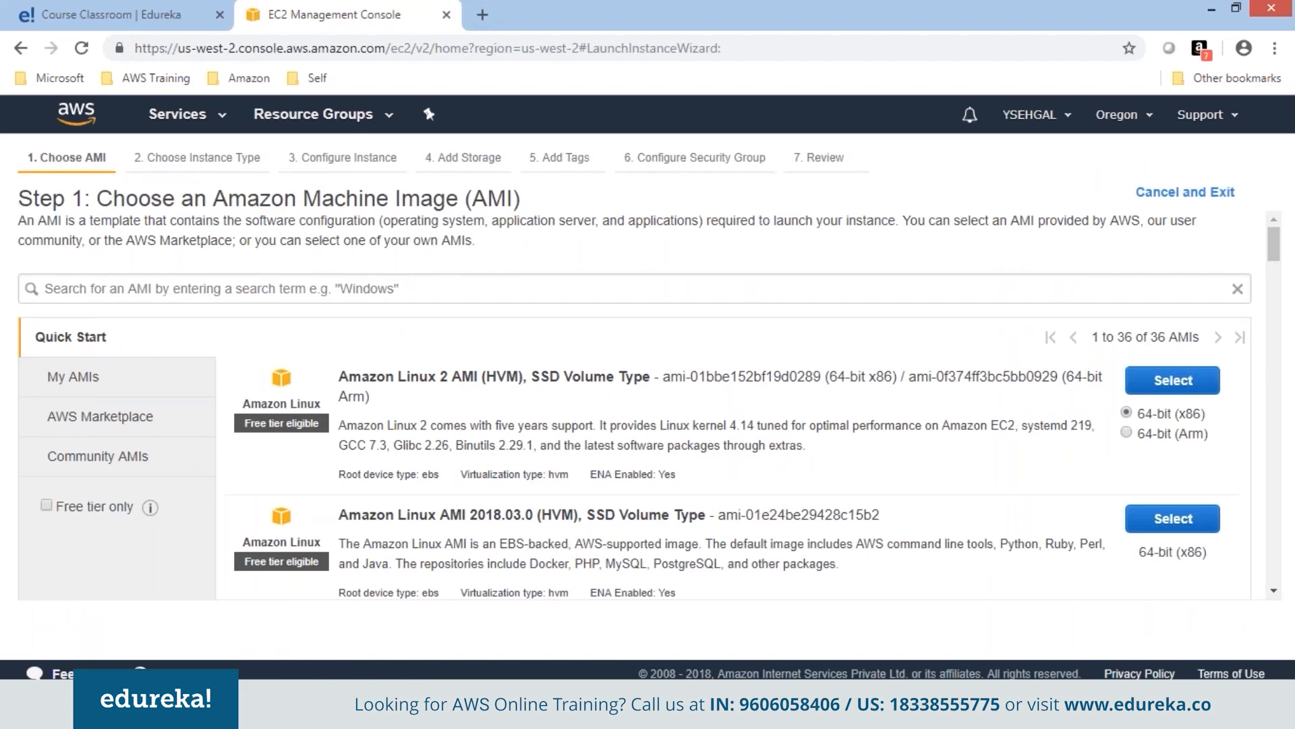
click(1174, 521)
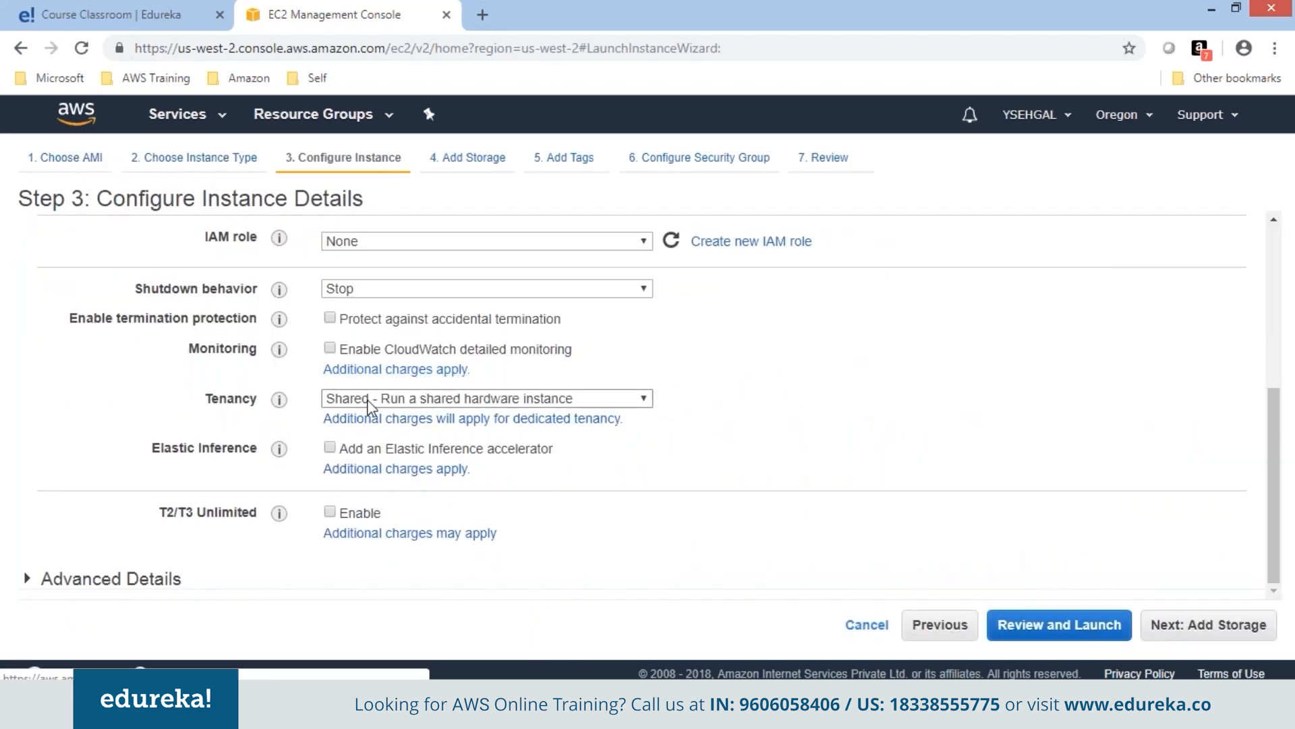
Keep Shared tenancy and sketch physical machine PM1 holding instances.
click(350, 402)
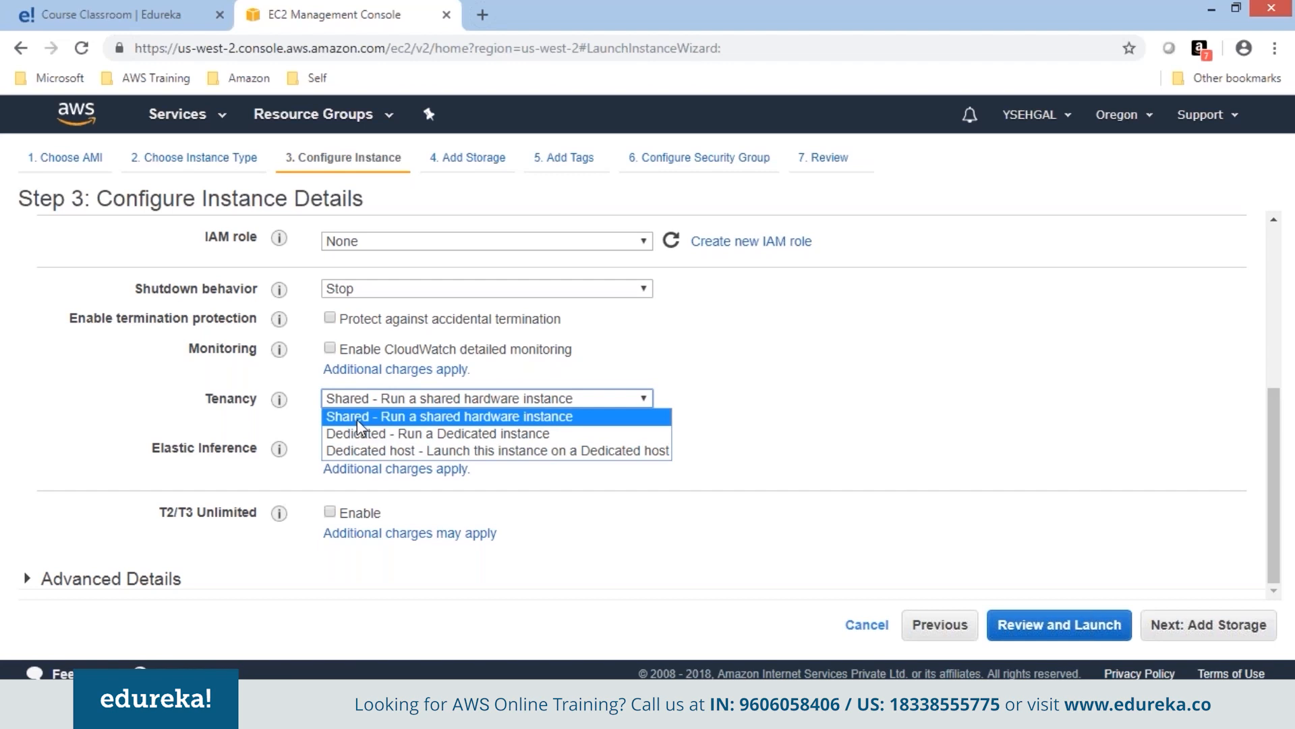
click(357, 419)
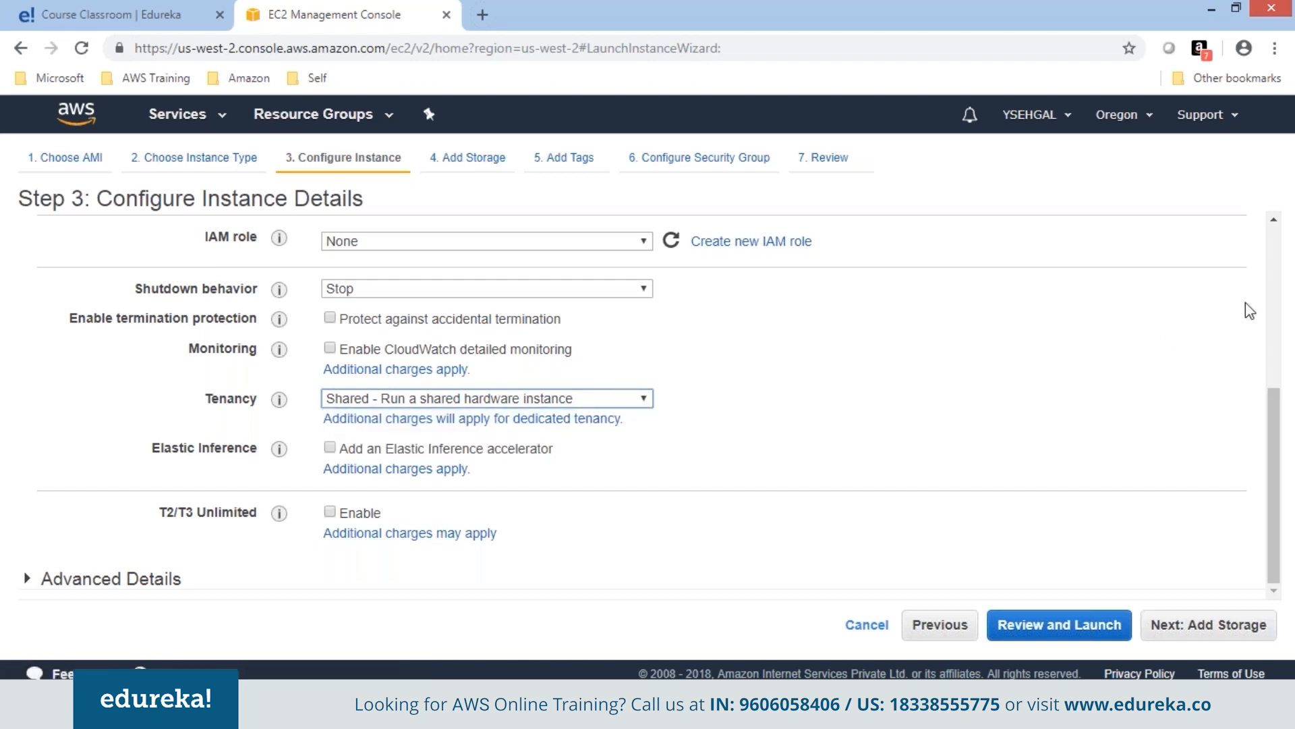
mouse_move(879, 476)
mouse_down()
mouse_move(977, 277)
mouse_move(1084, 419)
mouse_move(1096, 465)
mouse_move(989, 505)
mouse_move(896, 491)
mouse_move(885, 457)
mouse_up()
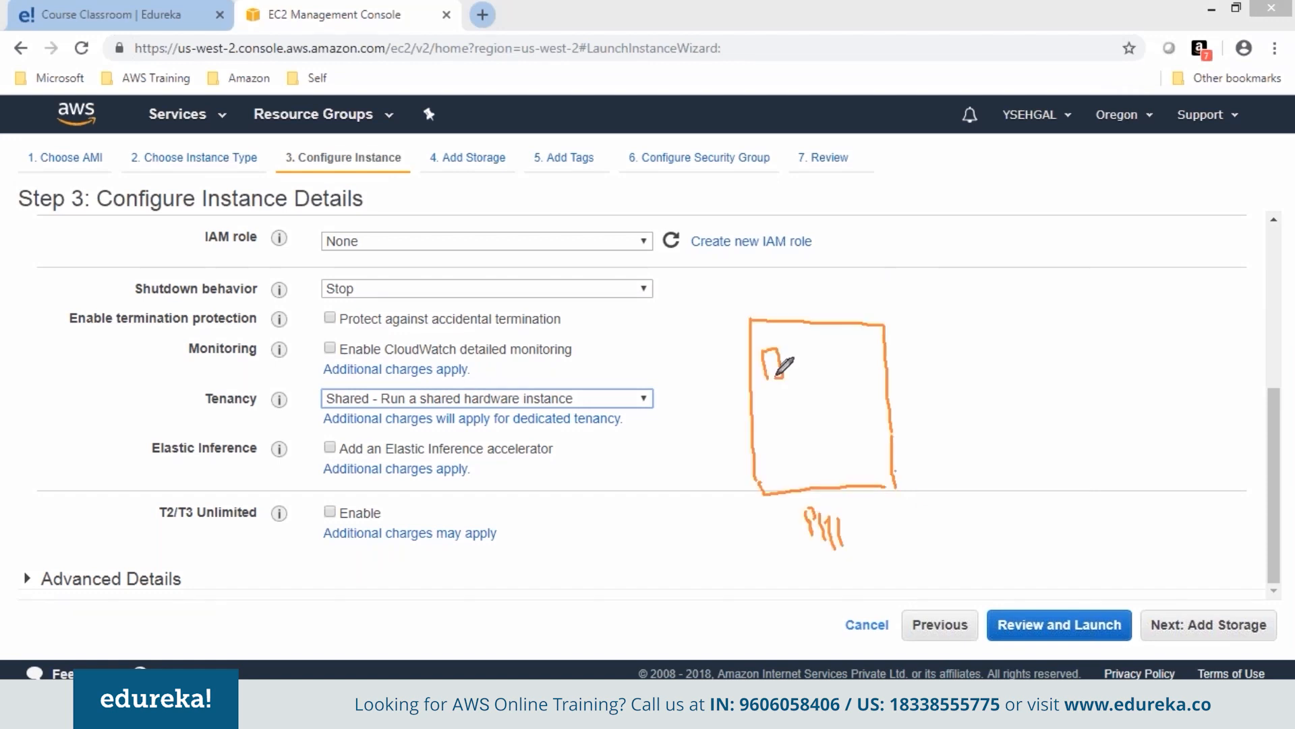
drag(821, 566, 854, 561)
drag(793, 348, 803, 384)
mouse_move(768, 426)
mouse_down()
mouse_move(777, 403)
mouse_move(787, 421)
mouse_move(826, 396)
mouse_move(828, 422)
mouse_up()
click(796, 425)
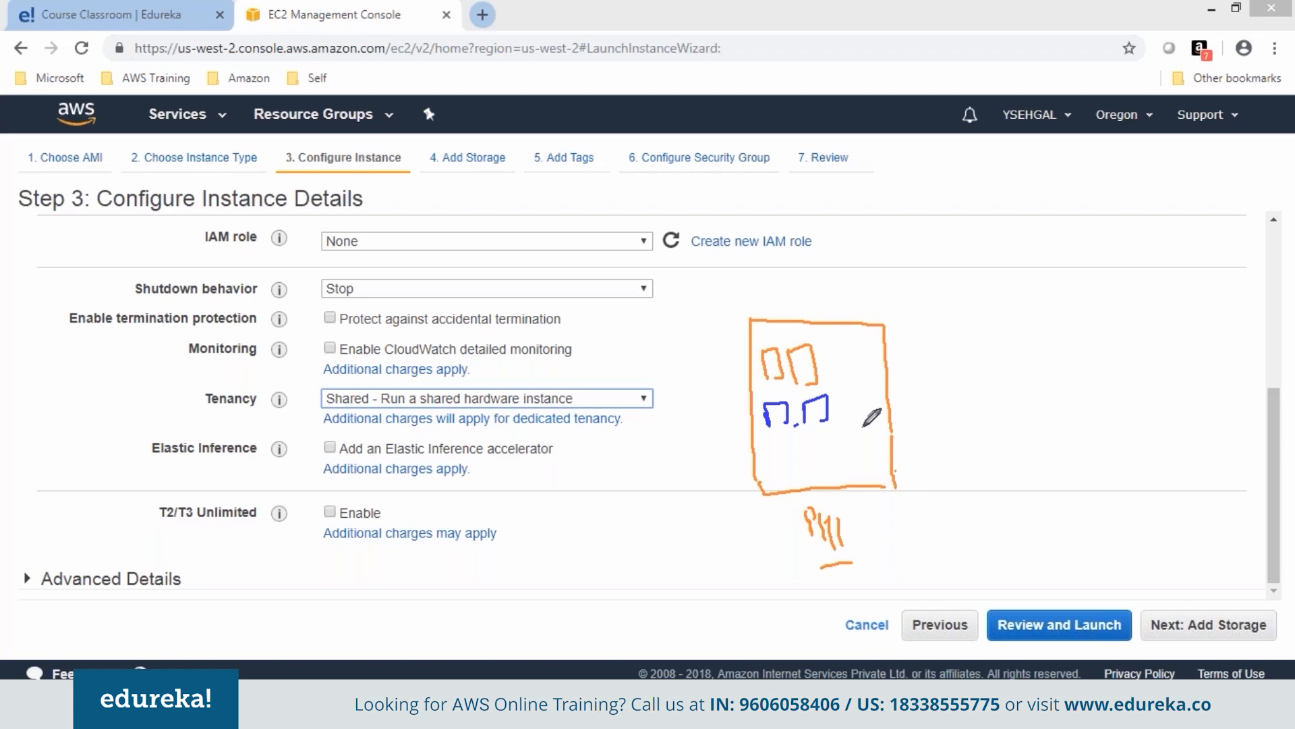
Sketch a second machine labelled PM2 with an instance, circle PM1, and draw an arrow.
drag(958, 324, 980, 494)
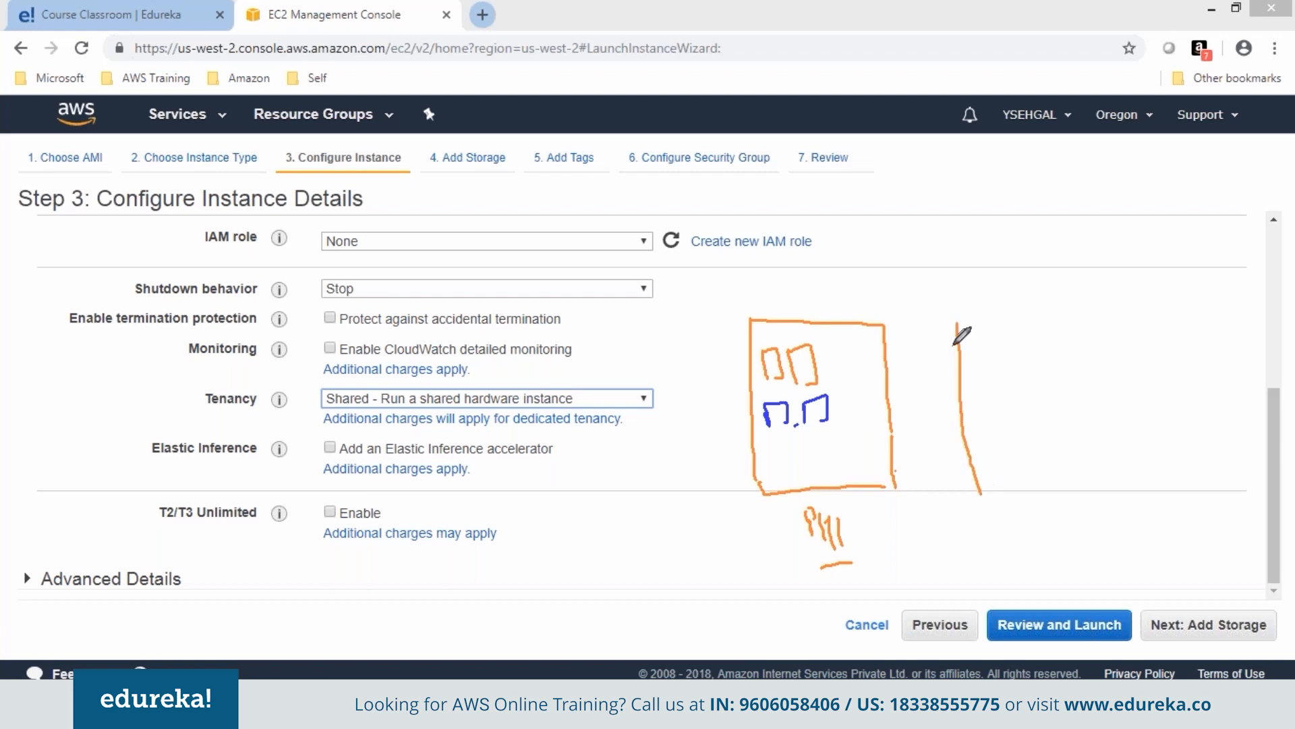
mouse_move(956, 326)
mouse_down()
mouse_move(1087, 321)
mouse_move(1107, 451)
mouse_move(969, 506)
mouse_up()
mouse_move(1050, 545)
mouse_down()
mouse_move(1057, 501)
mouse_move(1070, 510)
mouse_up()
drag(1066, 512, 1074, 529)
mouse_move(1082, 508)
mouse_down()
mouse_move(1058, 545)
mouse_move(1094, 536)
mouse_up()
drag(1099, 514, 1123, 538)
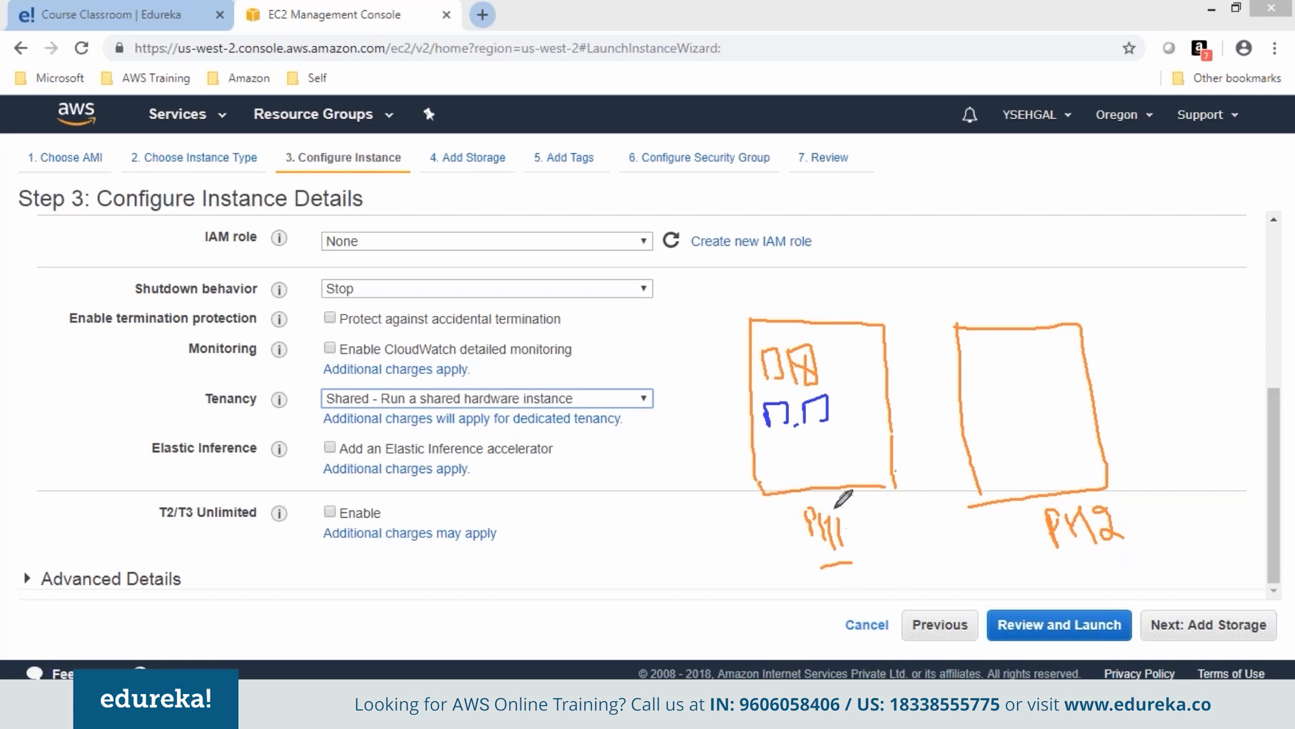
drag(835, 506, 831, 507)
mouse_move(801, 363)
mouse_down()
mouse_move(812, 286)
mouse_move(839, 245)
mouse_move(896, 215)
mouse_up()
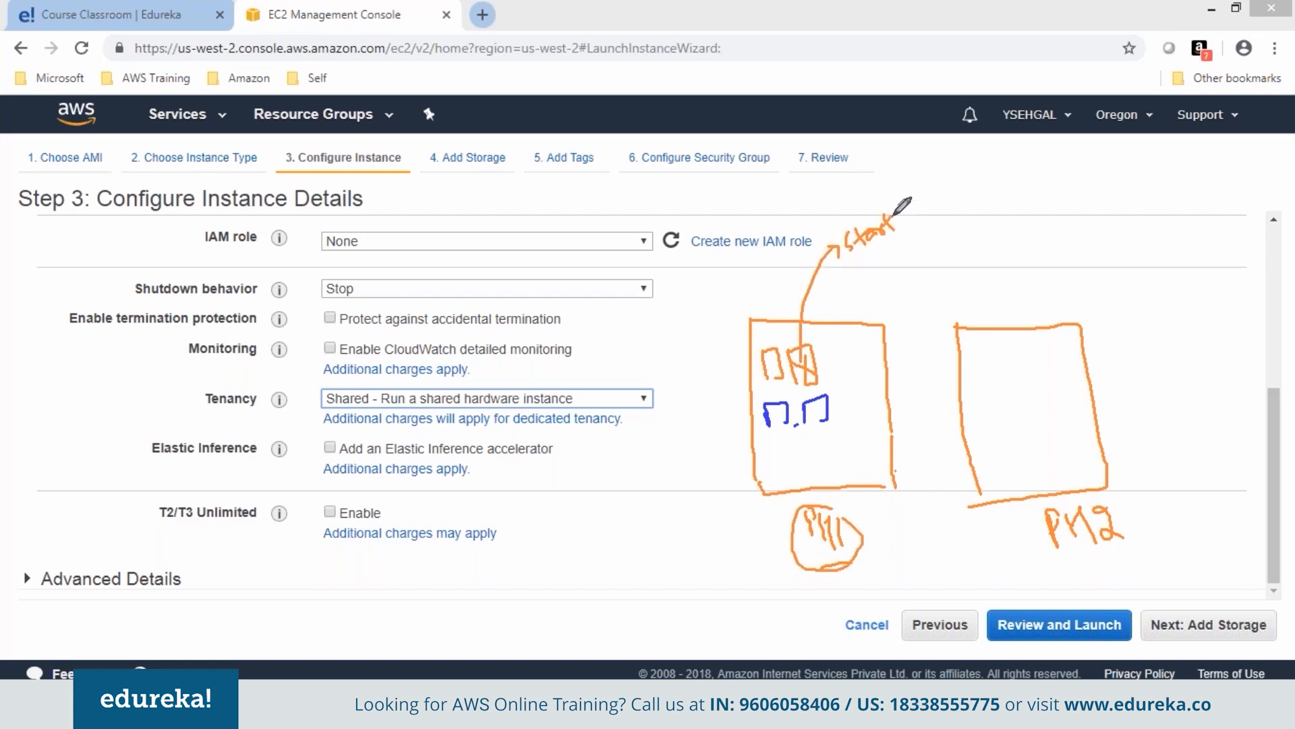
mouse_move(975, 352)
mouse_down()
mouse_move(975, 373)
mouse_move(1002, 351)
mouse_move(1008, 376)
mouse_up()
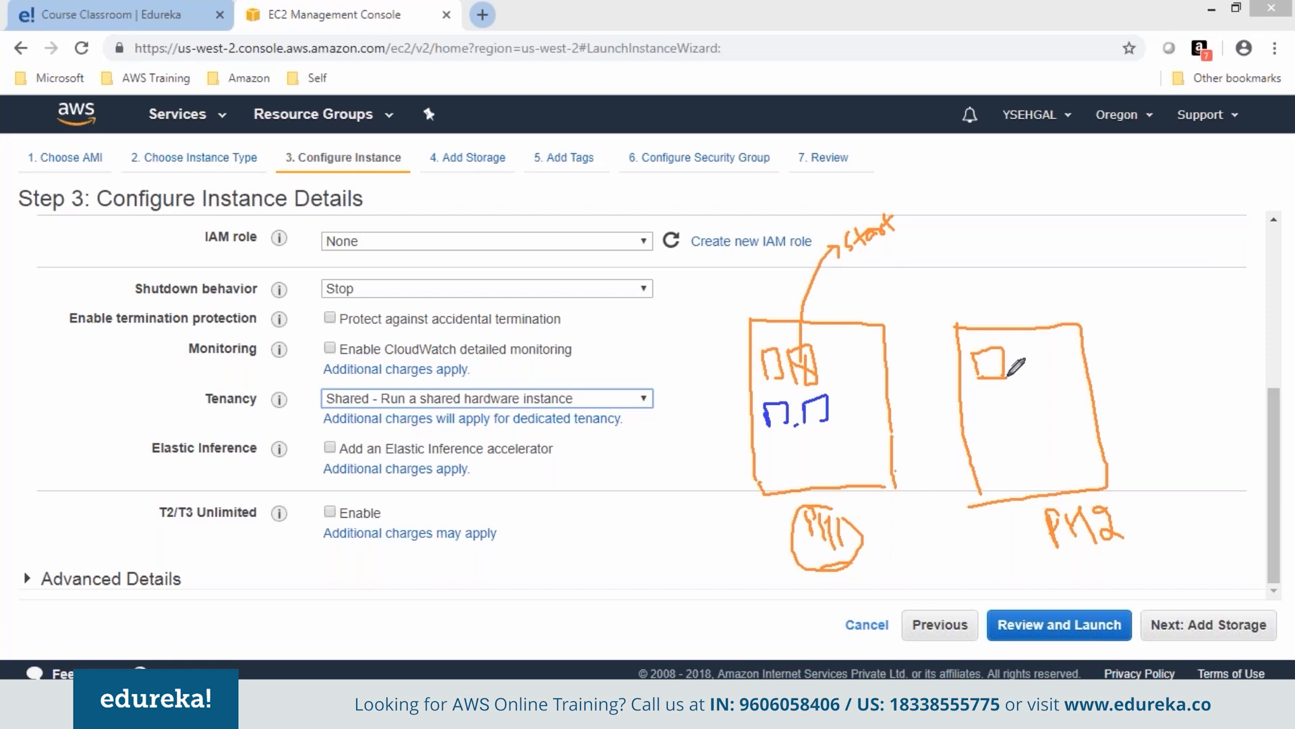
drag(858, 269, 900, 244)
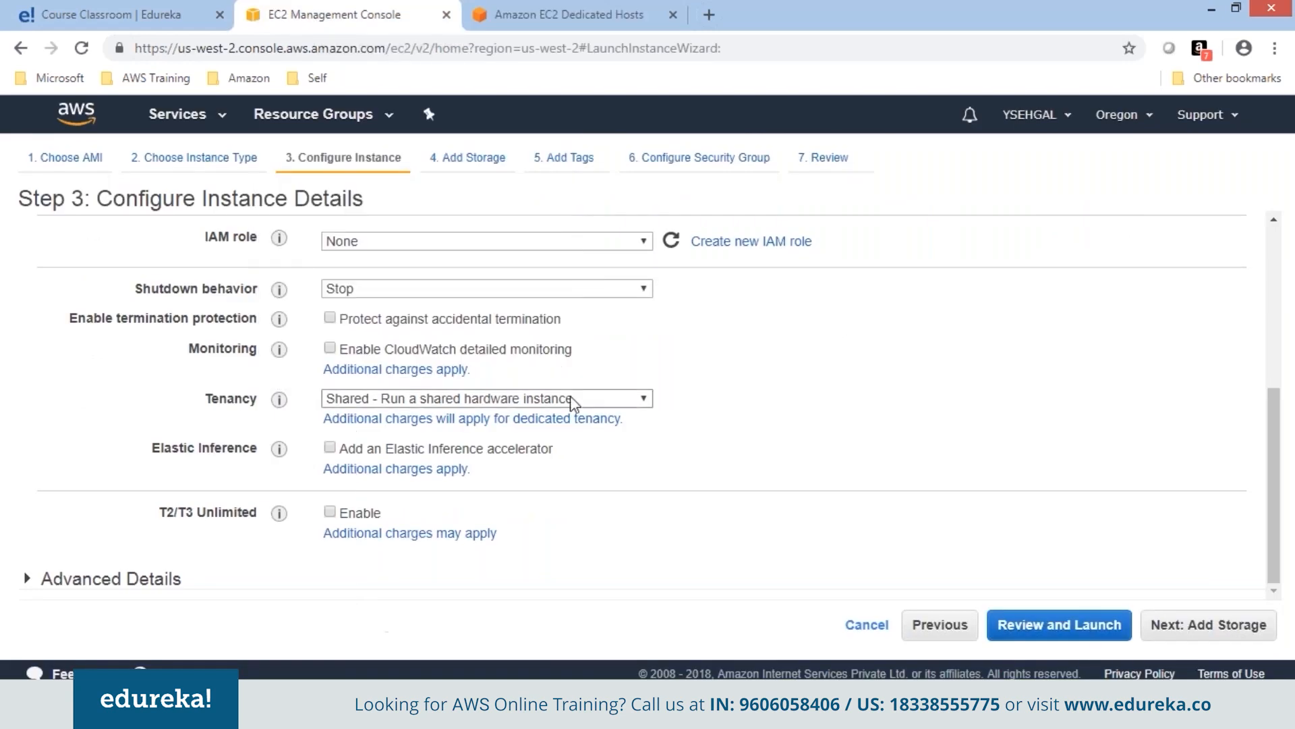
Keep tenancy on Shared and switch to the Dedicated Hosts comparison page.
click(575, 399)
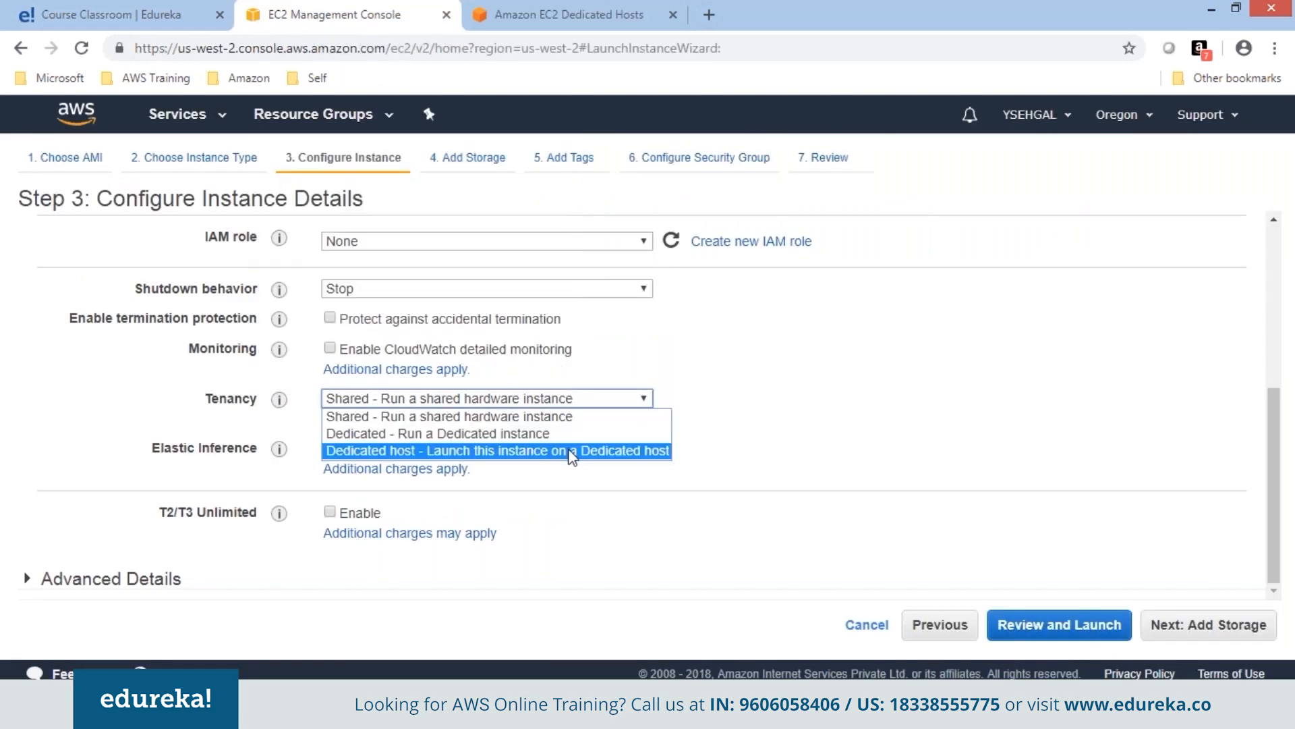
click(564, 416)
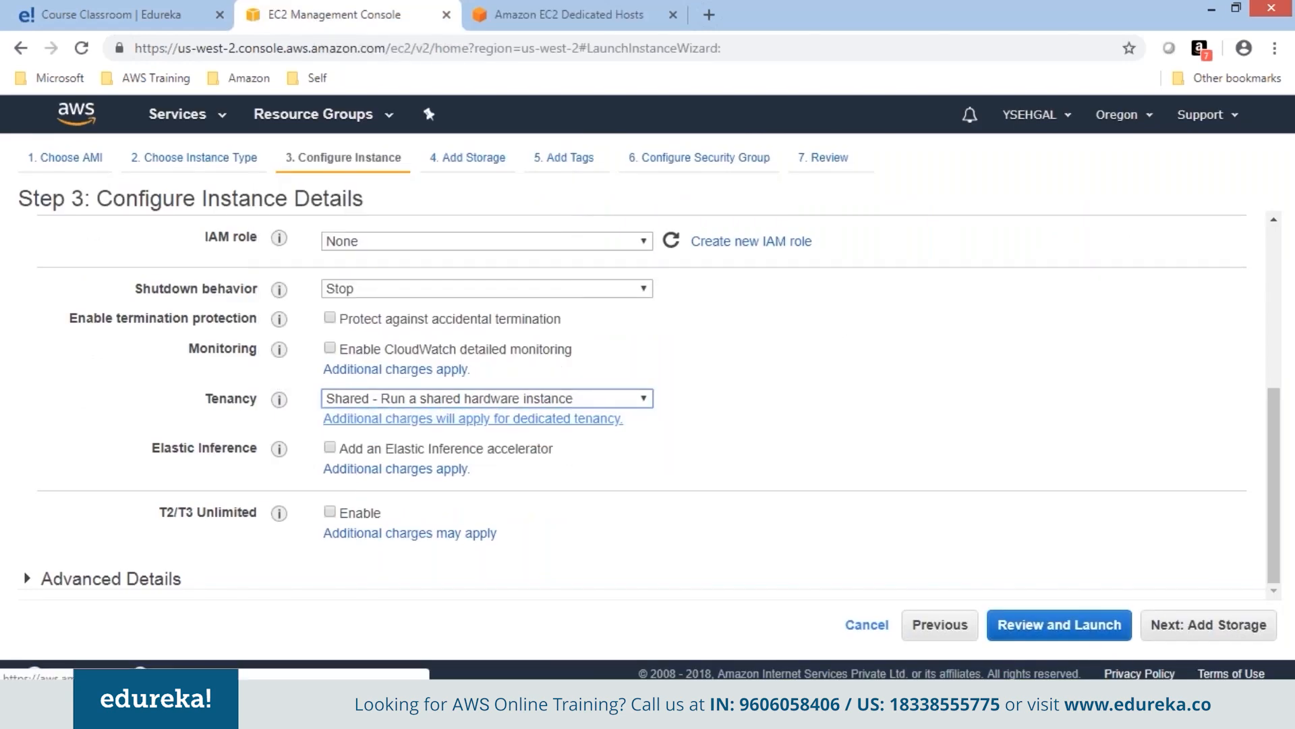
click(568, 15)
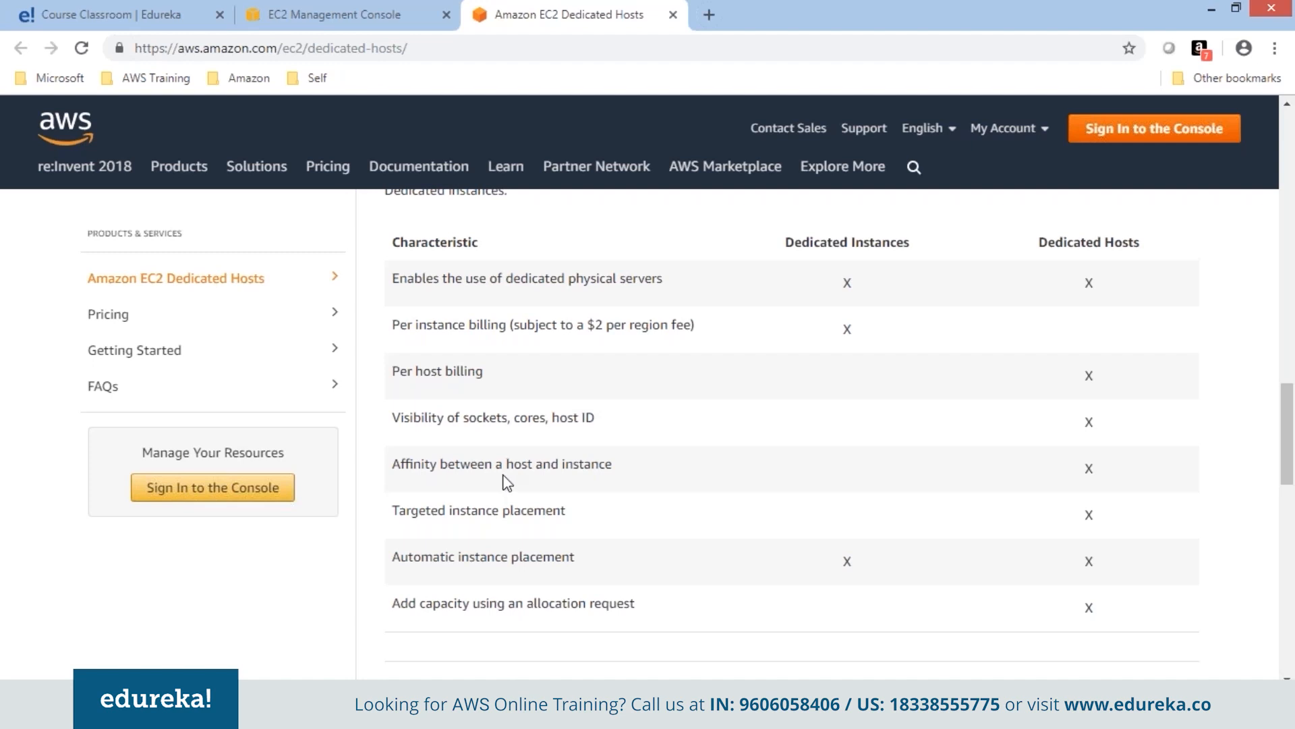
Highlight the host and instance affinity and sockets, cores visibility rows.
double_click(547, 463)
drag(553, 454, 613, 464)
click(621, 464)
drag(462, 414, 549, 419)
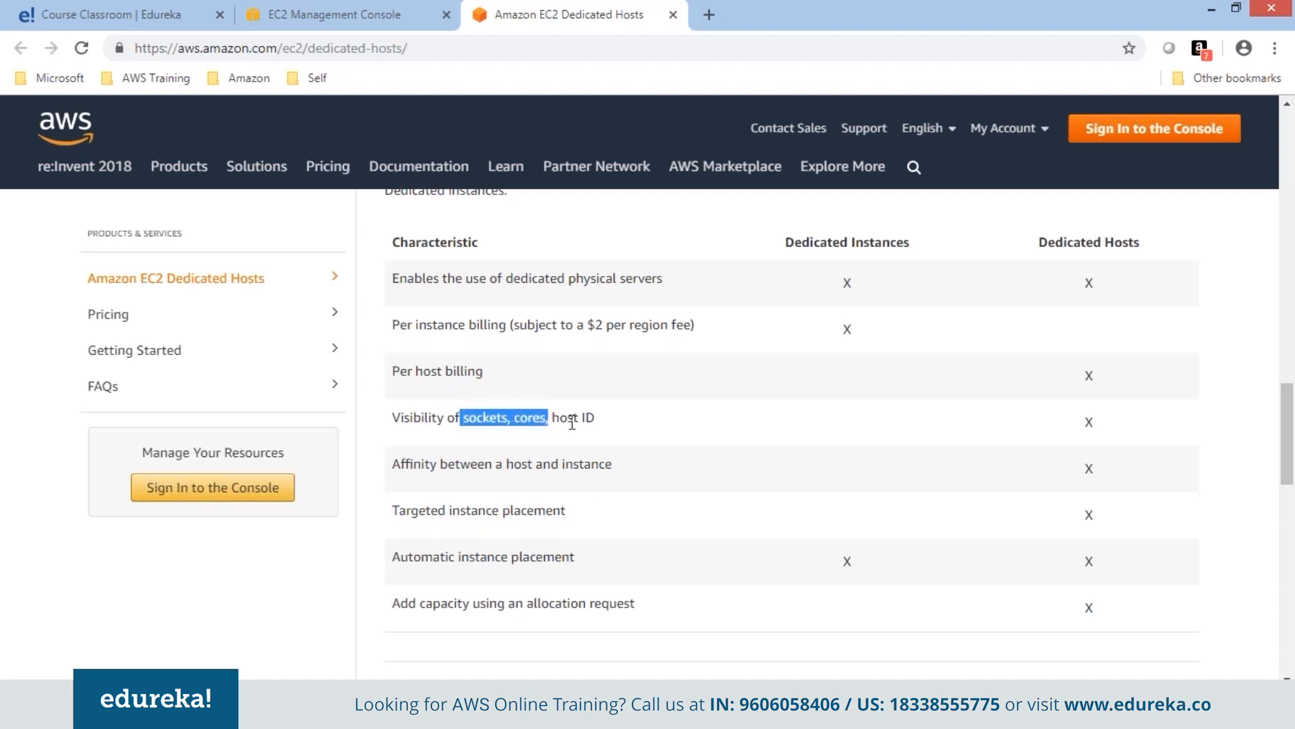
click(603, 425)
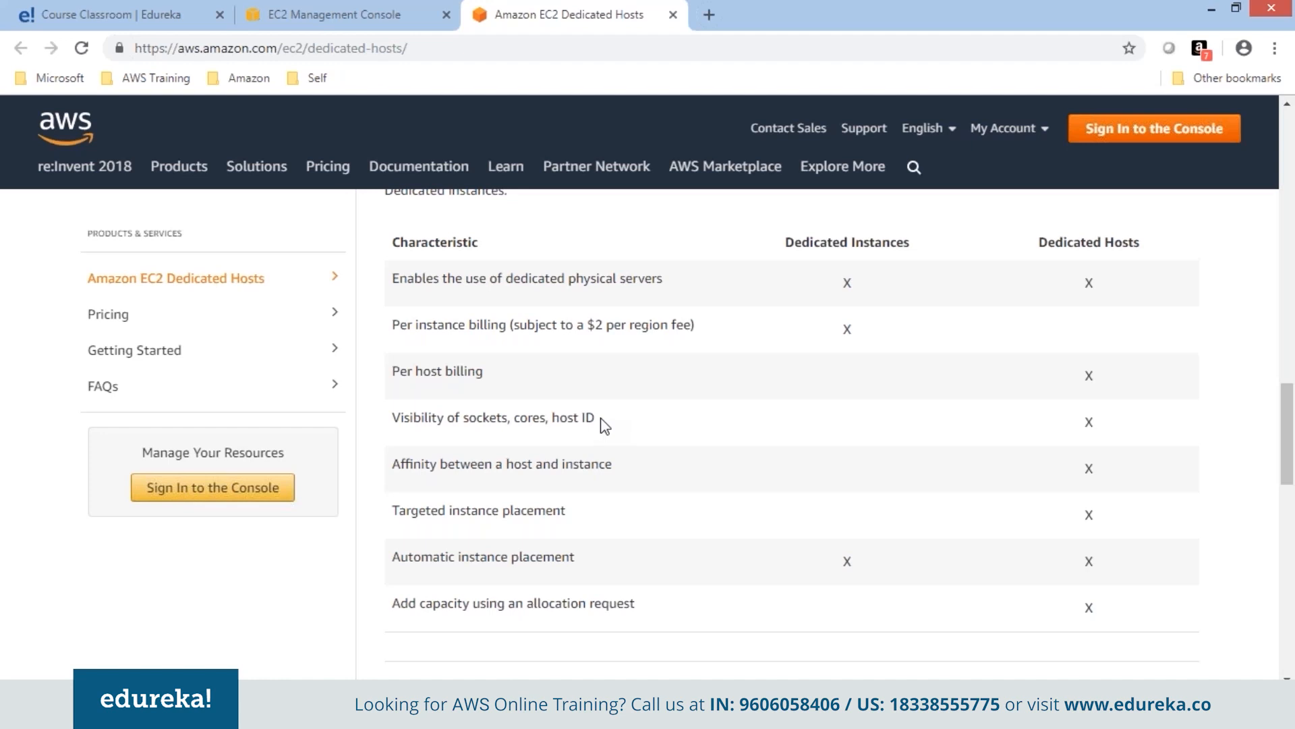
Choose 'Dedicated - Run a Dedicated instance' tenancy, then go back to the comparison table.
click(336, 13)
click(486, 398)
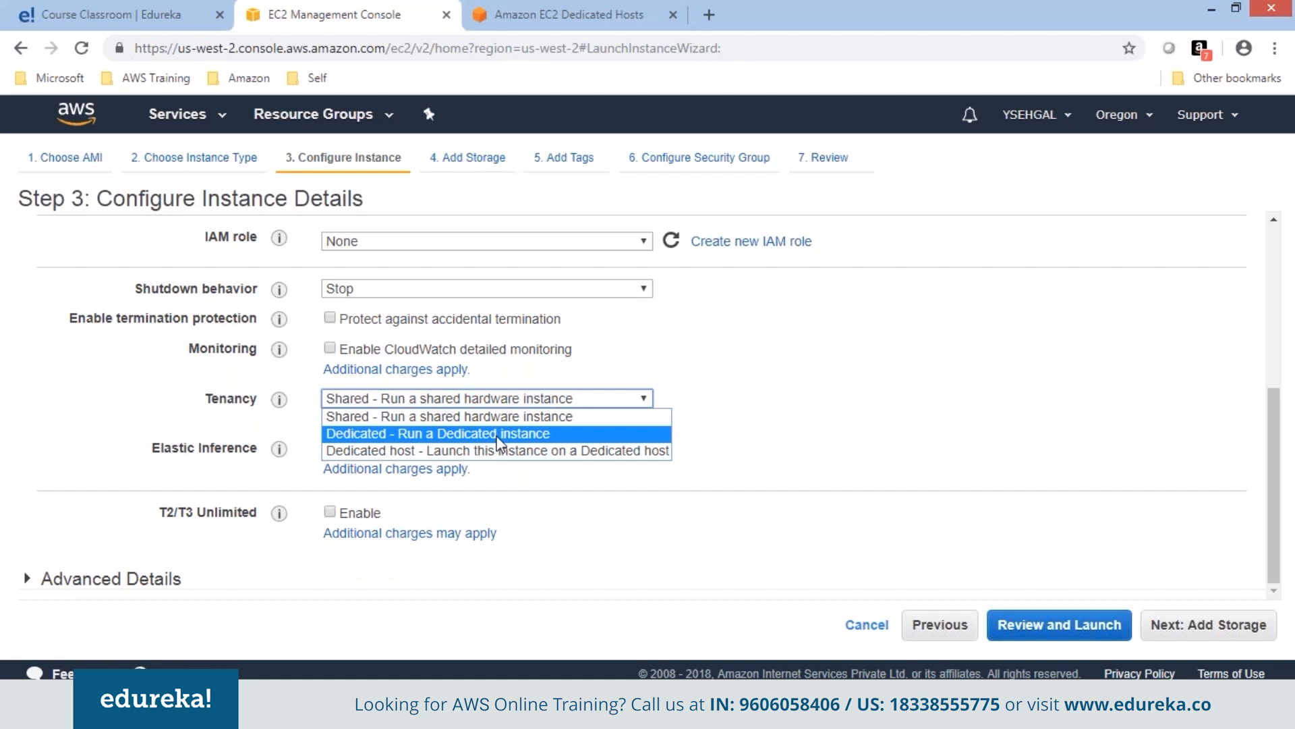
click(498, 437)
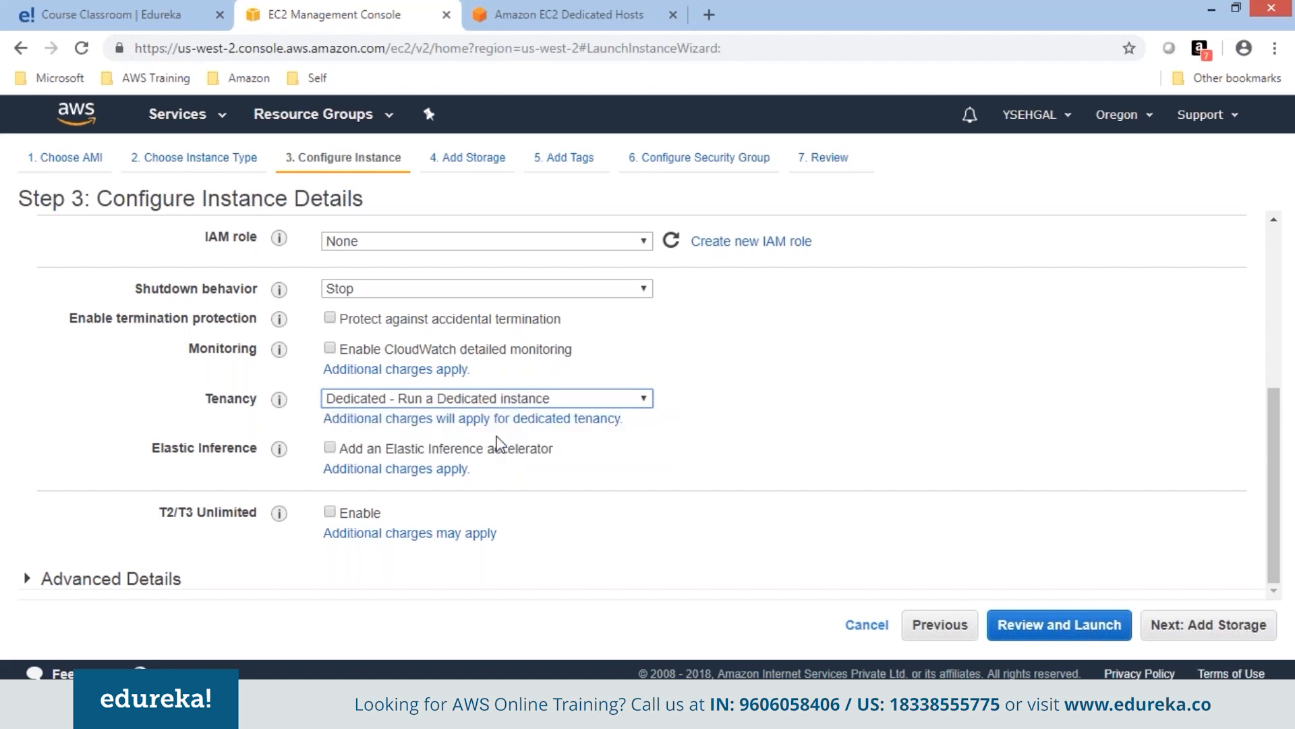
click(569, 15)
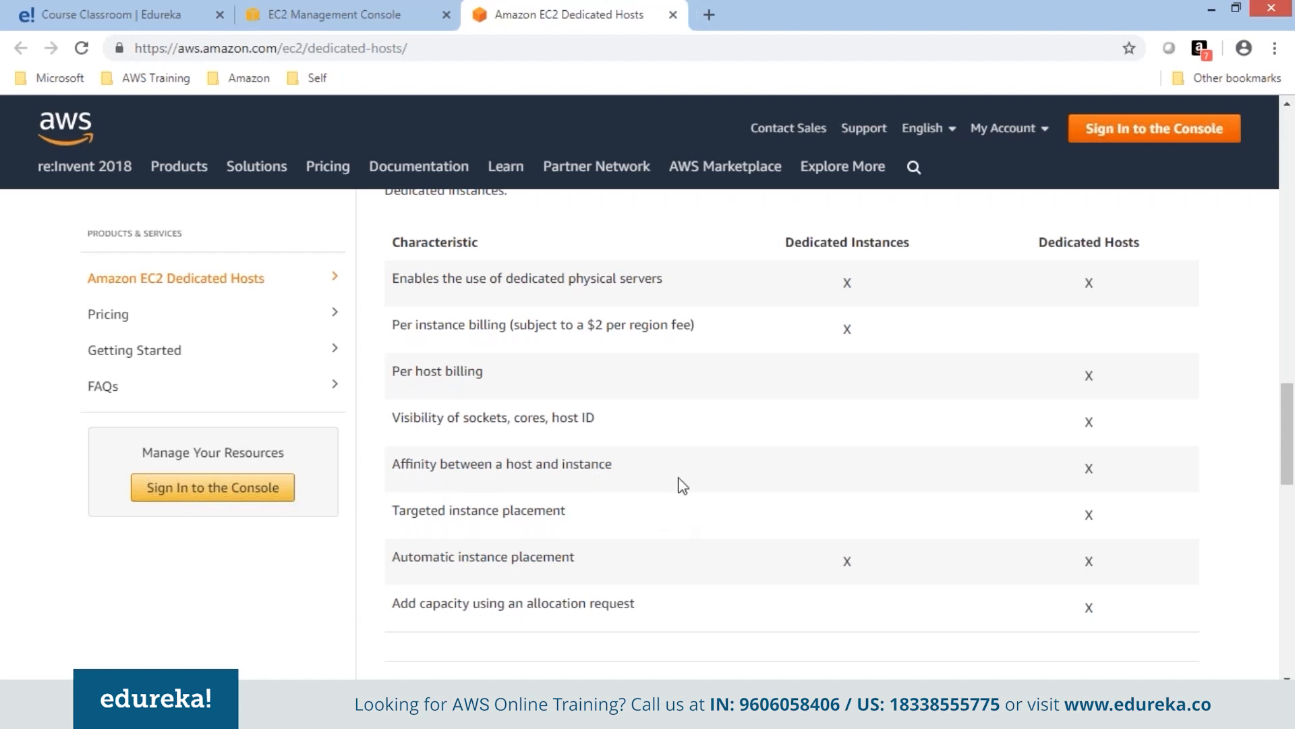
click(1283, 275)
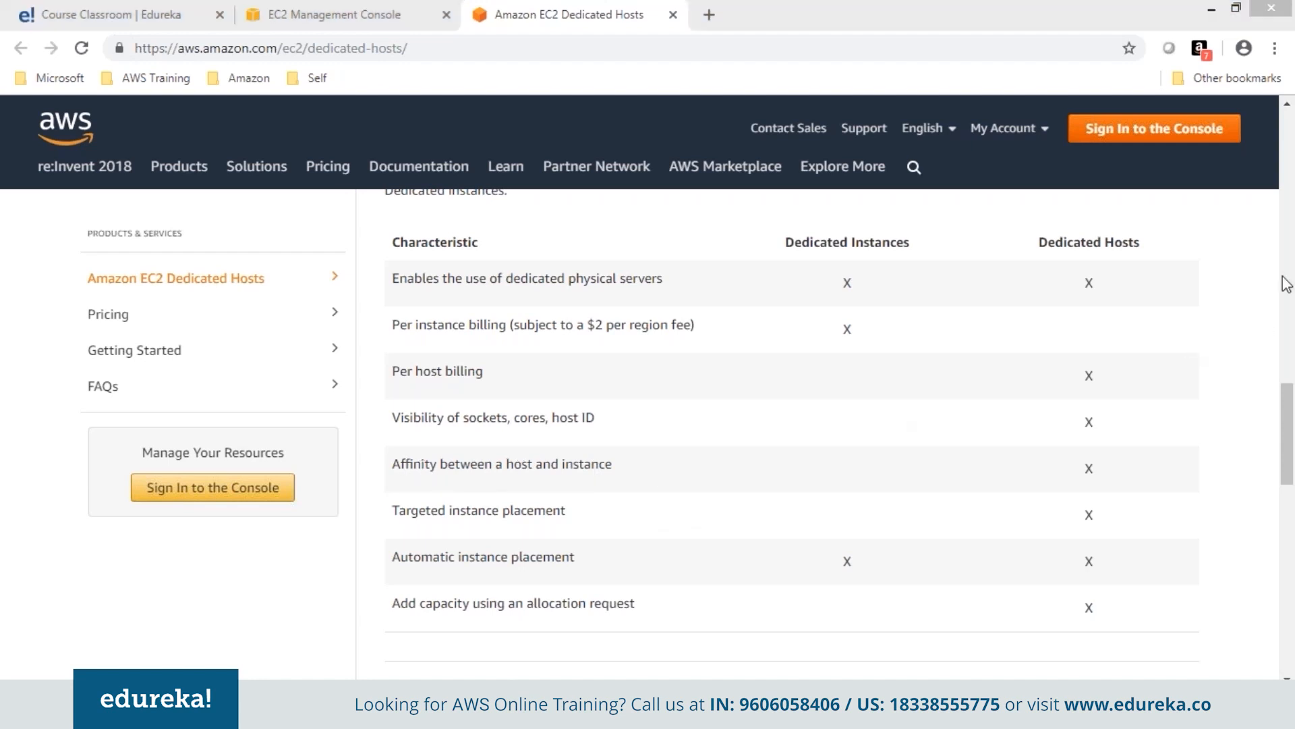
Sketch two physical machines with instances over the Dedicated Hosts table, then clear the drawings.
drag(790, 377, 797, 466)
mouse_move(789, 376)
mouse_down()
mouse_move(879, 471)
mouse_move(801, 481)
mouse_move(834, 537)
mouse_move(845, 514)
mouse_move(877, 537)
mouse_move(835, 532)
mouse_move(842, 565)
mouse_up()
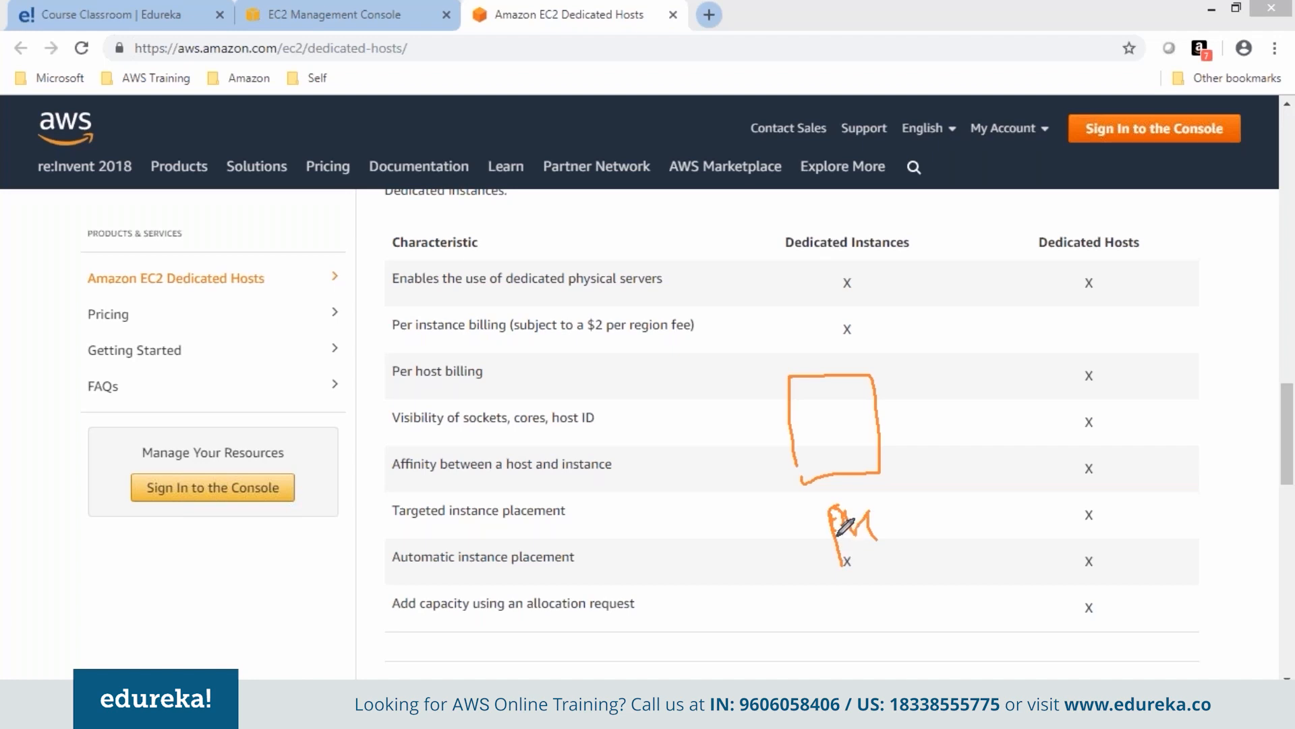
drag(847, 594, 885, 578)
mouse_move(809, 394)
mouse_down()
mouse_move(816, 419)
mouse_move(824, 394)
mouse_up()
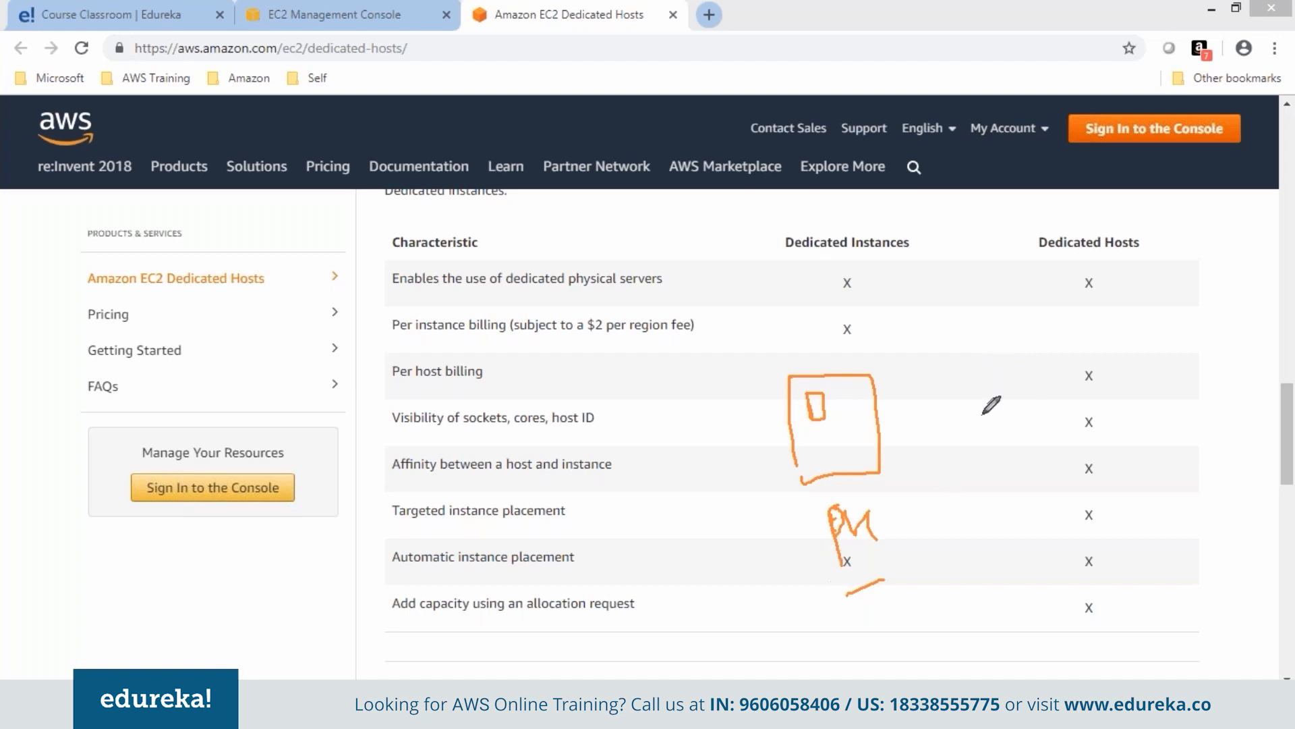
drag(935, 378, 942, 453)
mouse_move(934, 379)
mouse_down()
mouse_move(997, 445)
mouse_move(943, 456)
mouse_move(958, 404)
mouse_move(945, 418)
mouse_up()
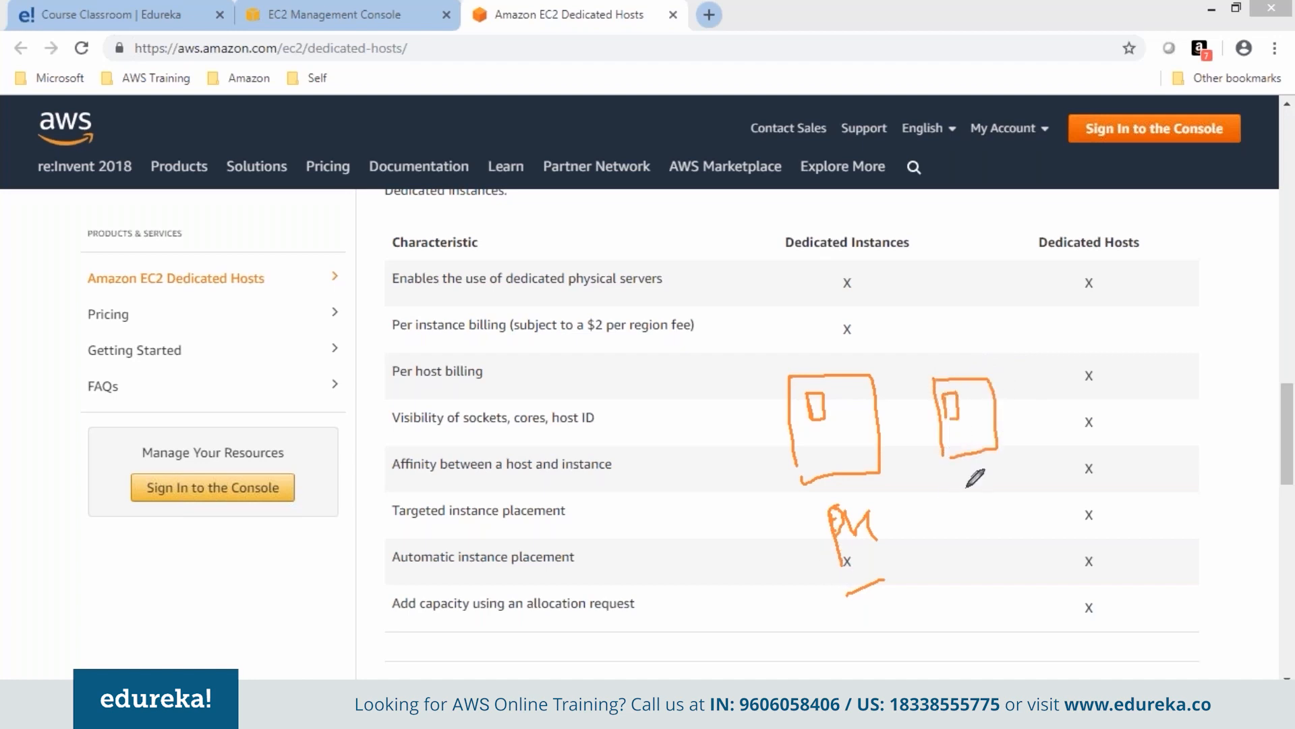
mouse_move(966, 480)
mouse_down()
mouse_move(969, 509)
mouse_move(986, 491)
mouse_move(1000, 502)
mouse_move(1005, 481)
mouse_move(1030, 499)
mouse_up()
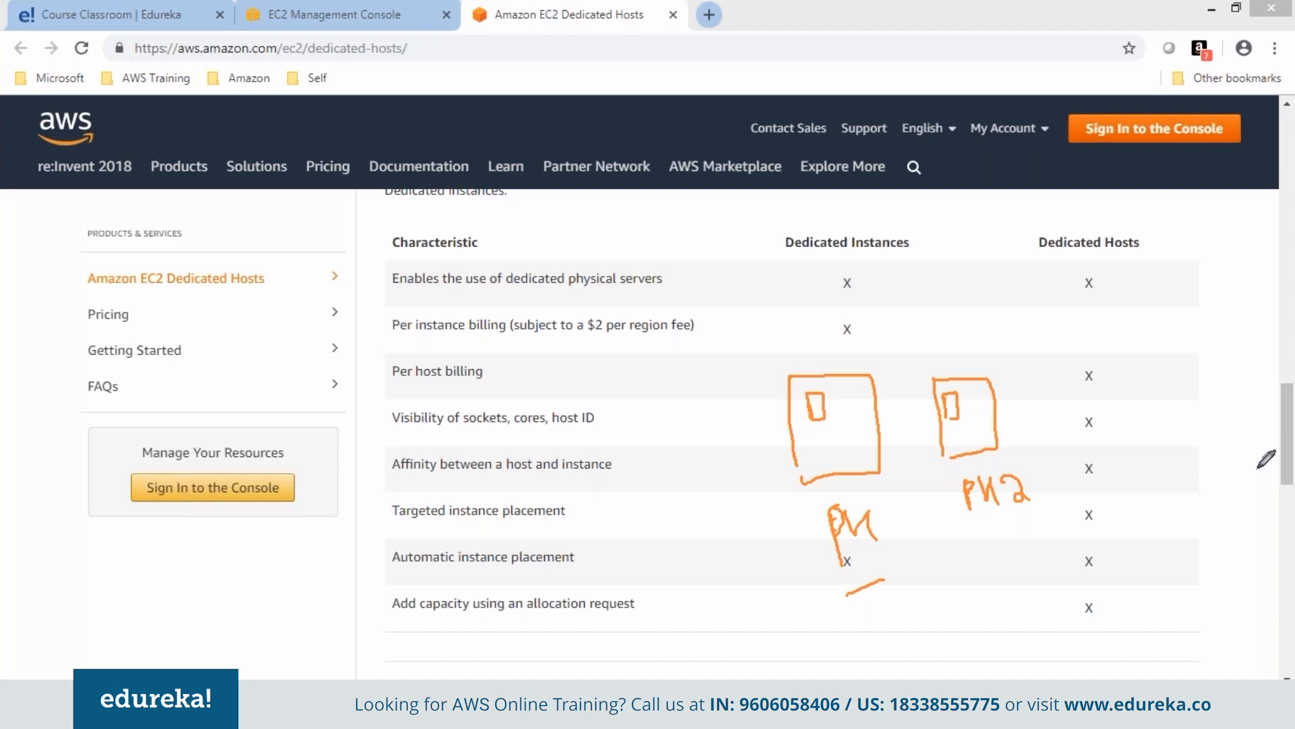
key(Escape)
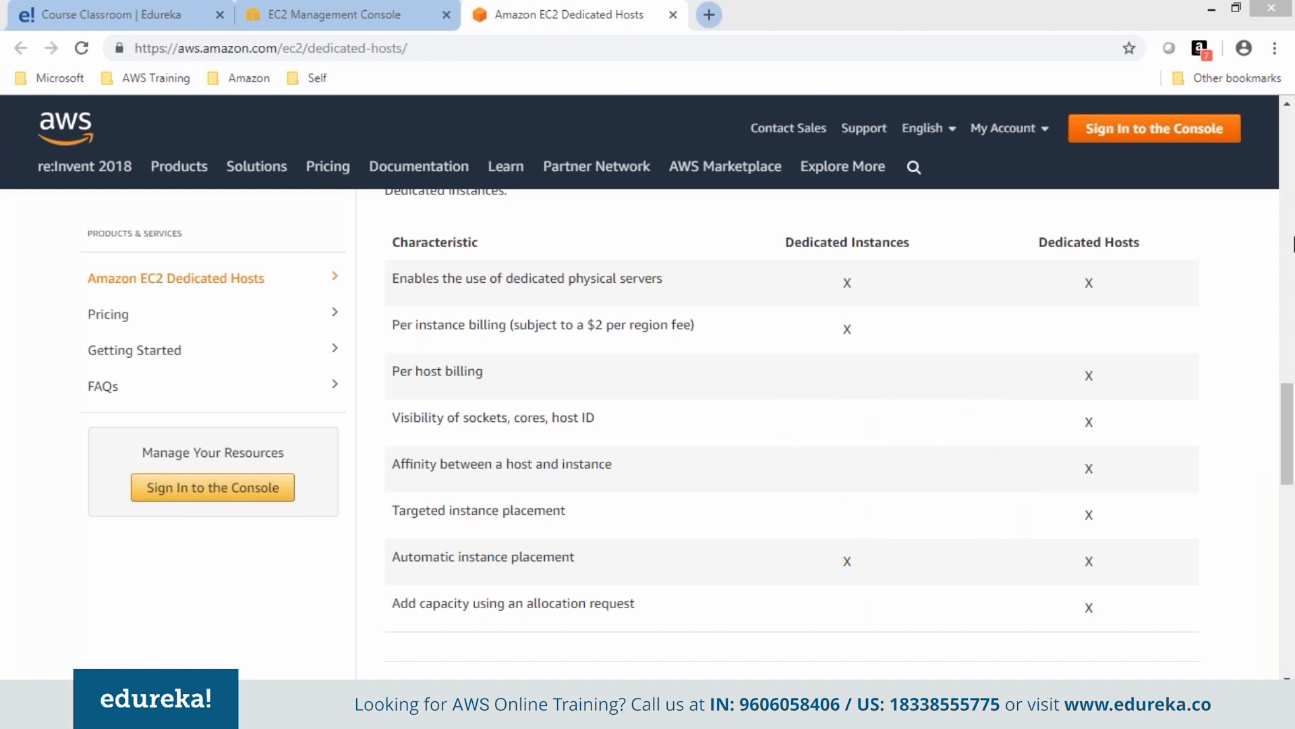
In the launch wizard, set Tenancy back to 'Shared - Run a shared hardware instance'.
click(355, 7)
click(549, 398)
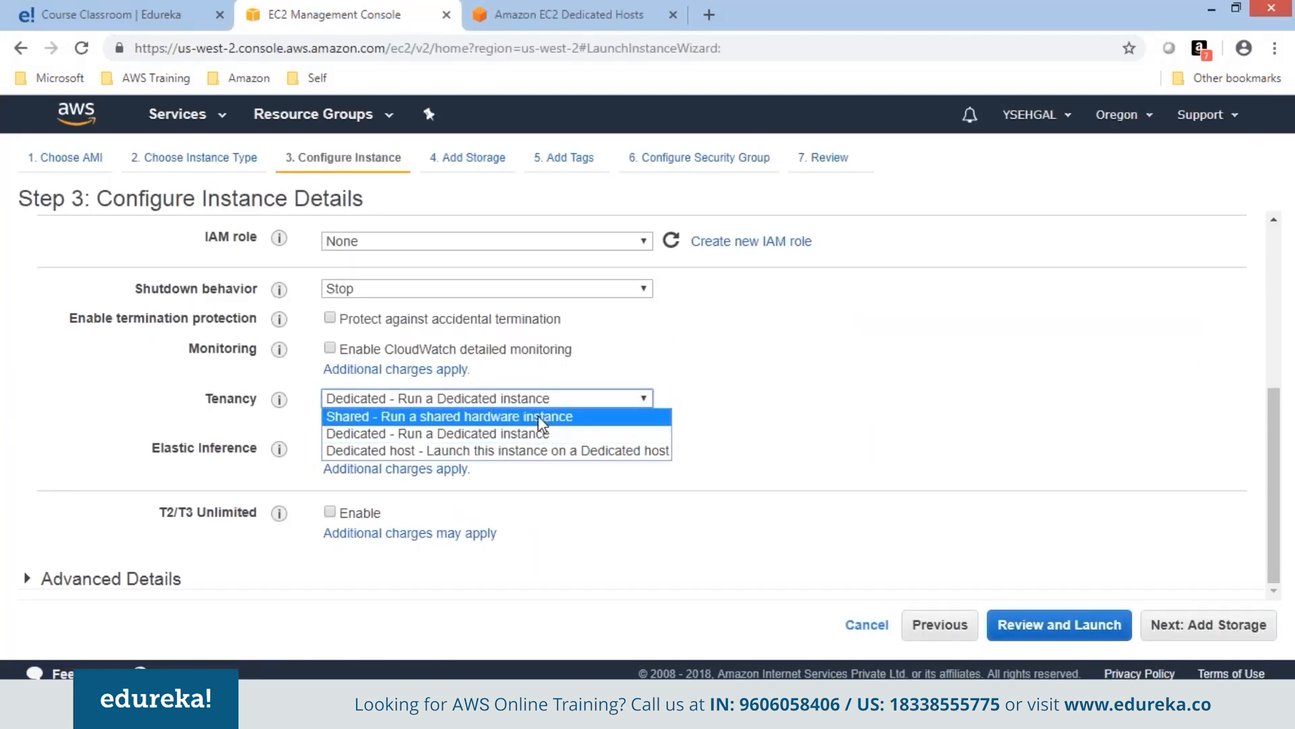
click(539, 416)
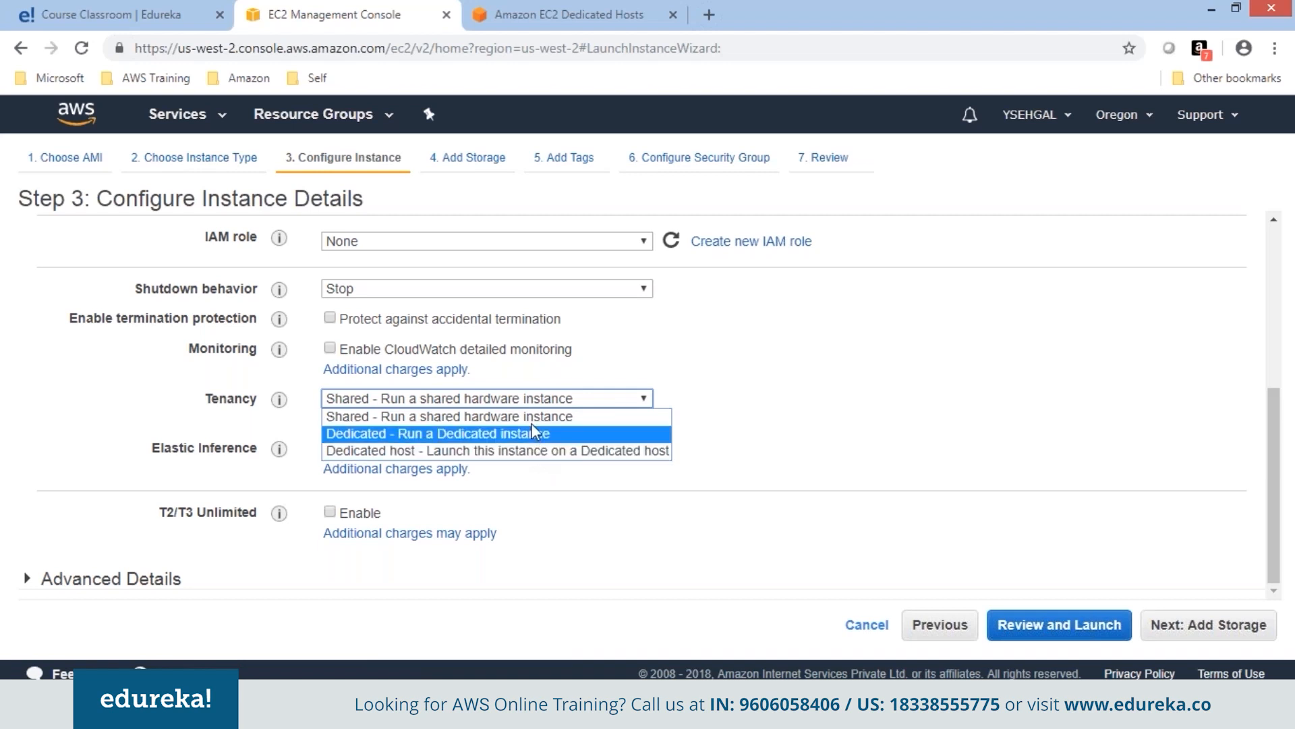
click(534, 417)
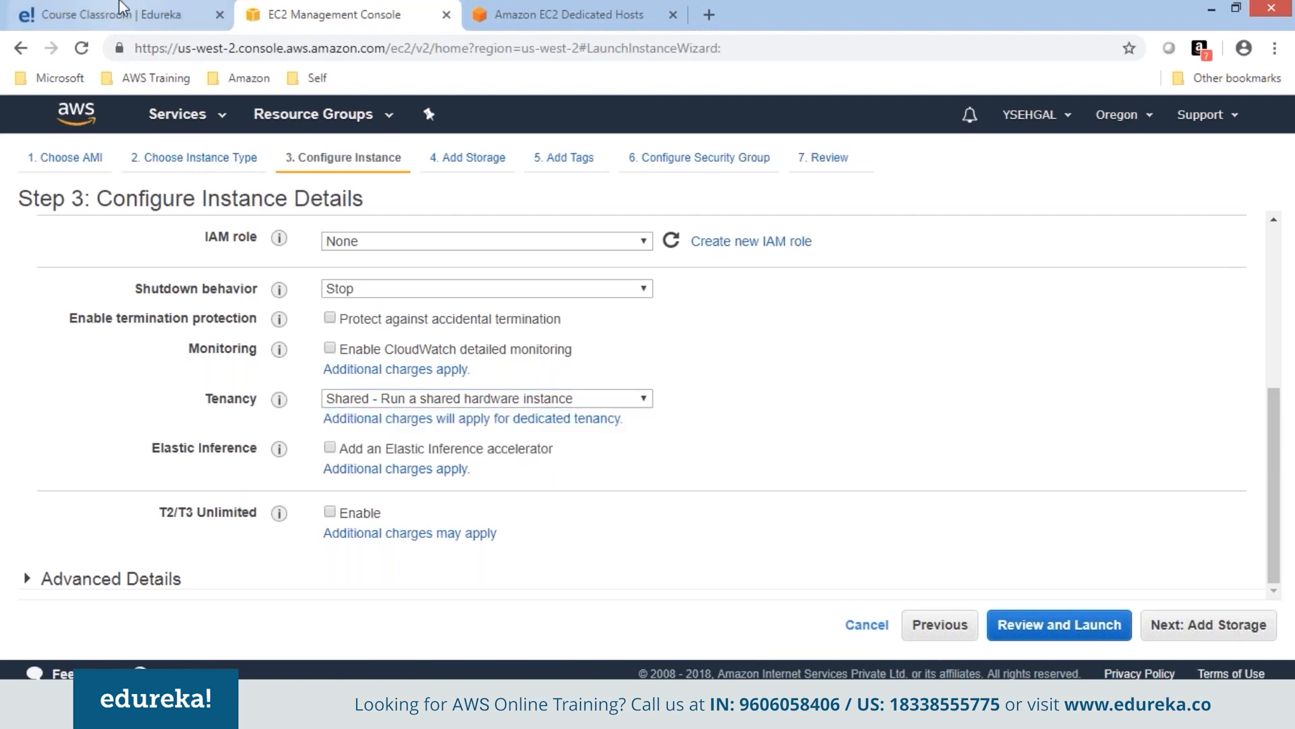